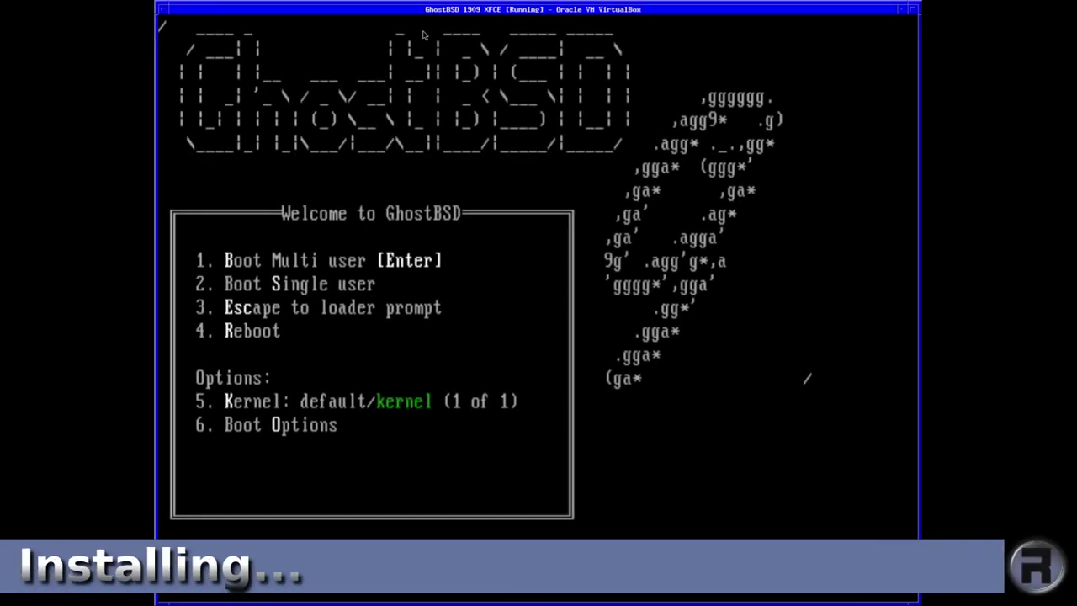
- Boot GhostBSD in multi-user mode from the Welcome to GhostBSD menu
key("Return")
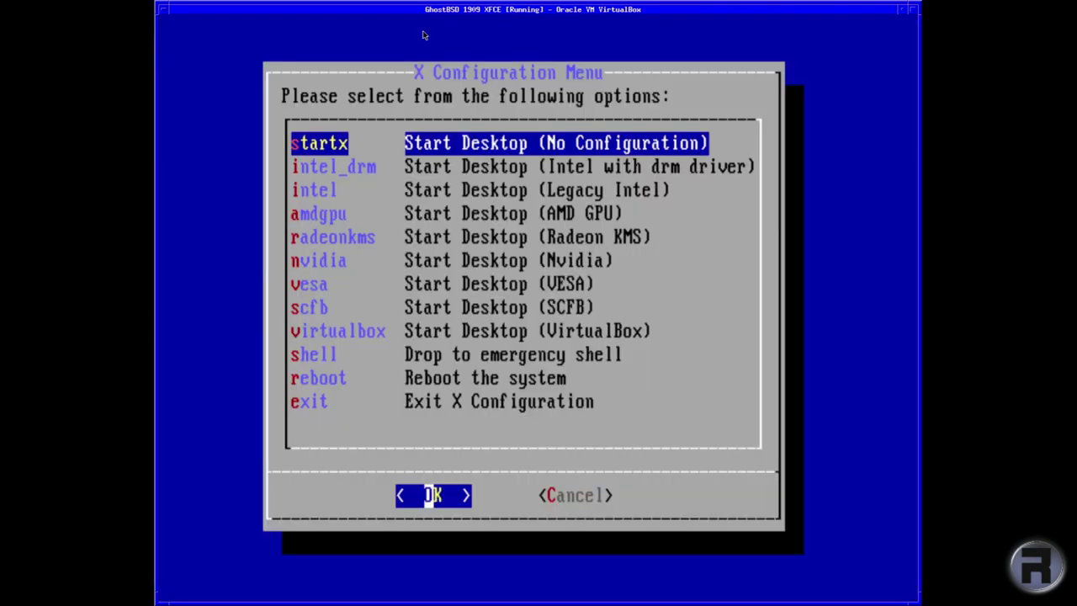
- Start the desktop using the VirtualBox graphics option in the X Configuration Menu
key("Down")
key("Down")
key("Down")
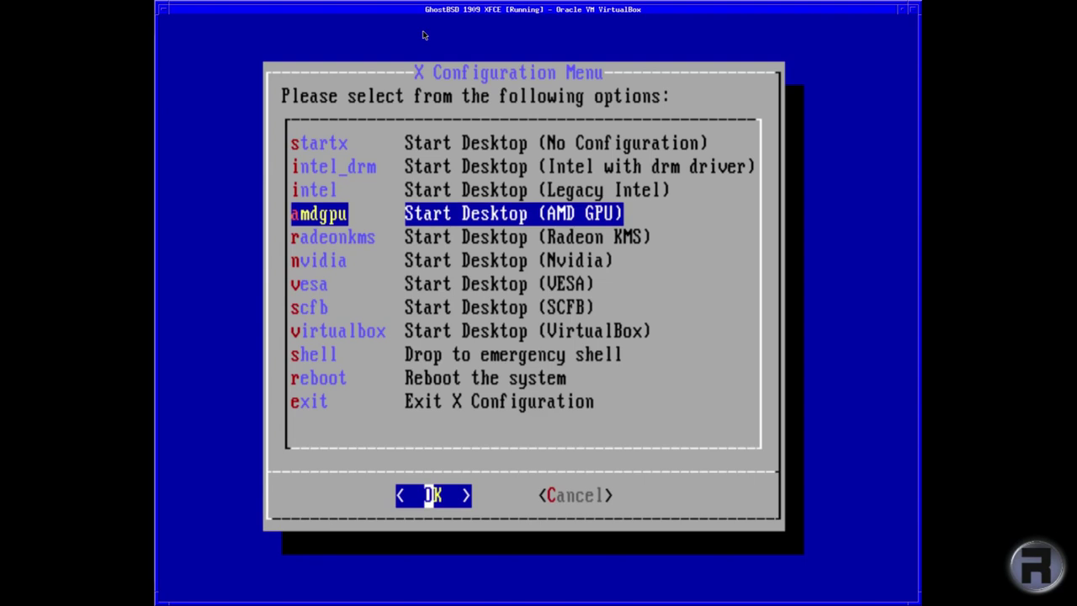
key("Up")
key("Down")
key("Down")
key("Down")
key("Down")
key("Down")
key("Down")
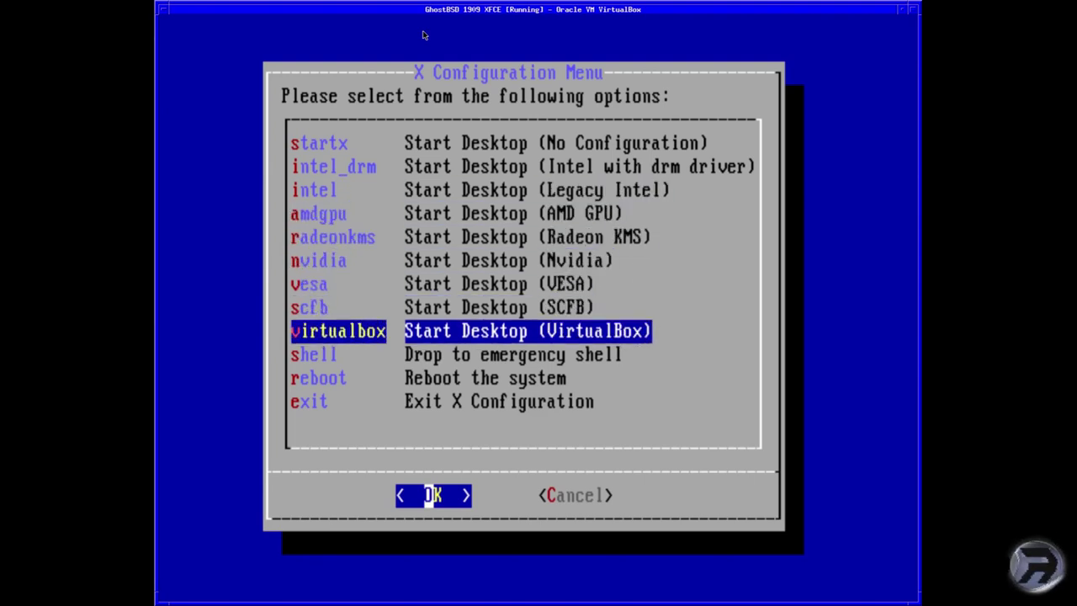
key("Return")
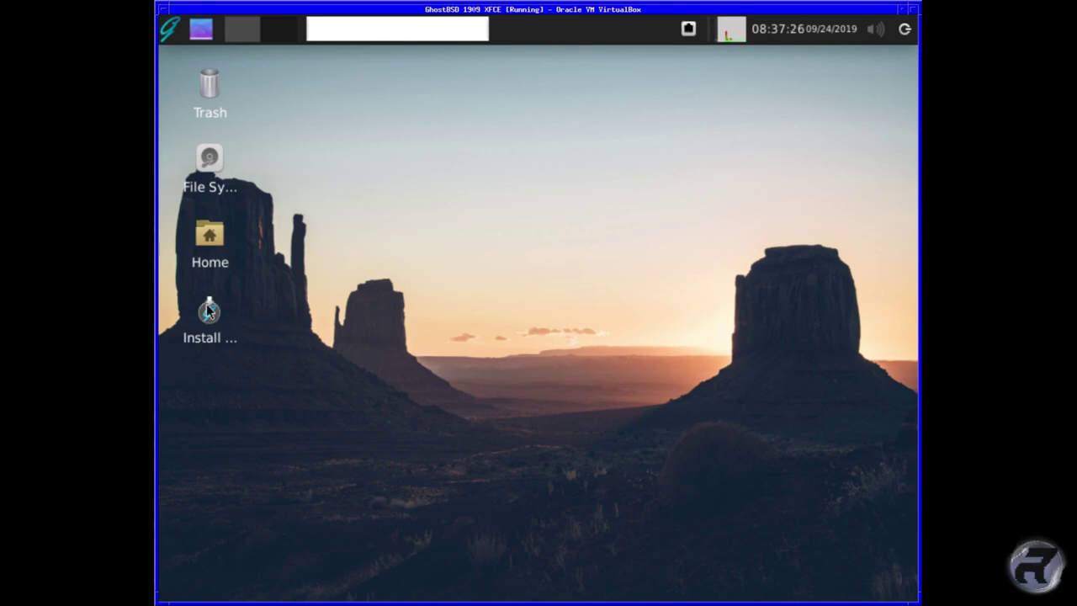
- Launch the GhostBSD installer, keep English, and select the English (UK) keyboard layout
double_click(210, 312)
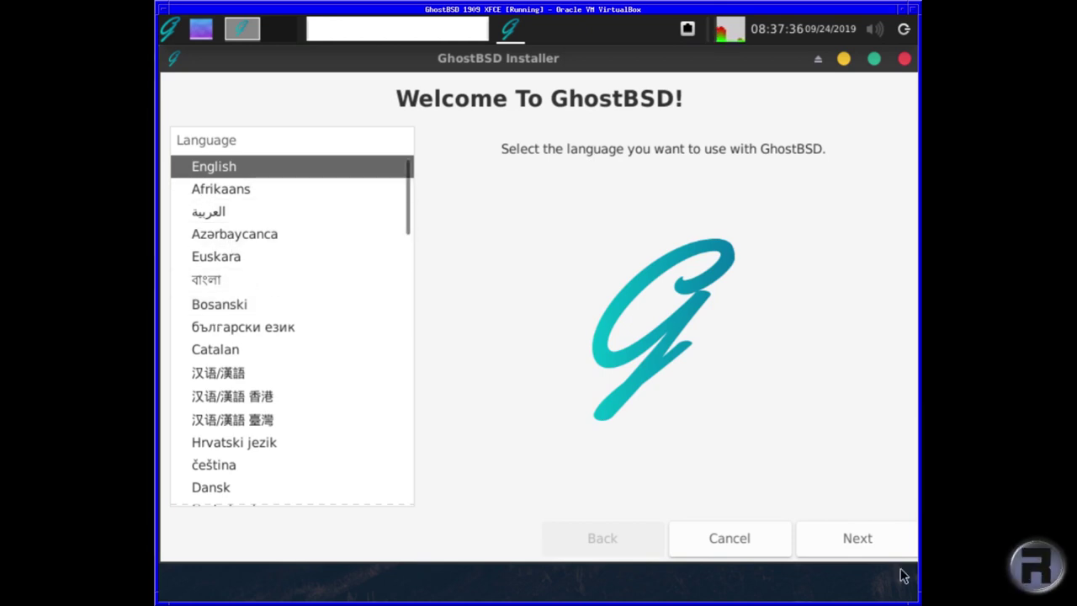
left_click(866, 549)
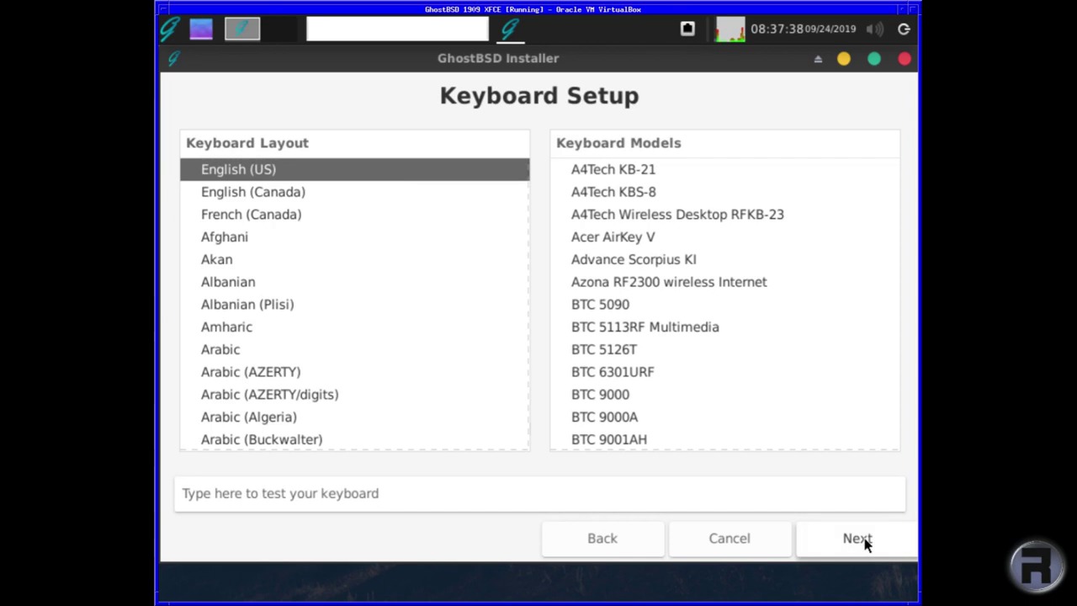
scroll(398, 351, "down", 15)
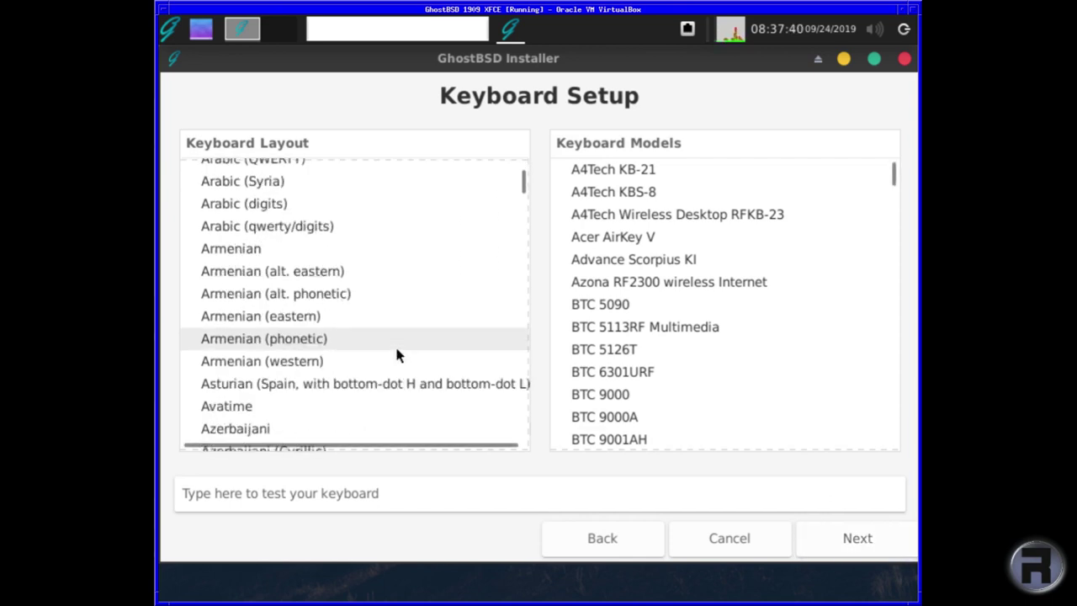
scroll(397, 354, "down", 20)
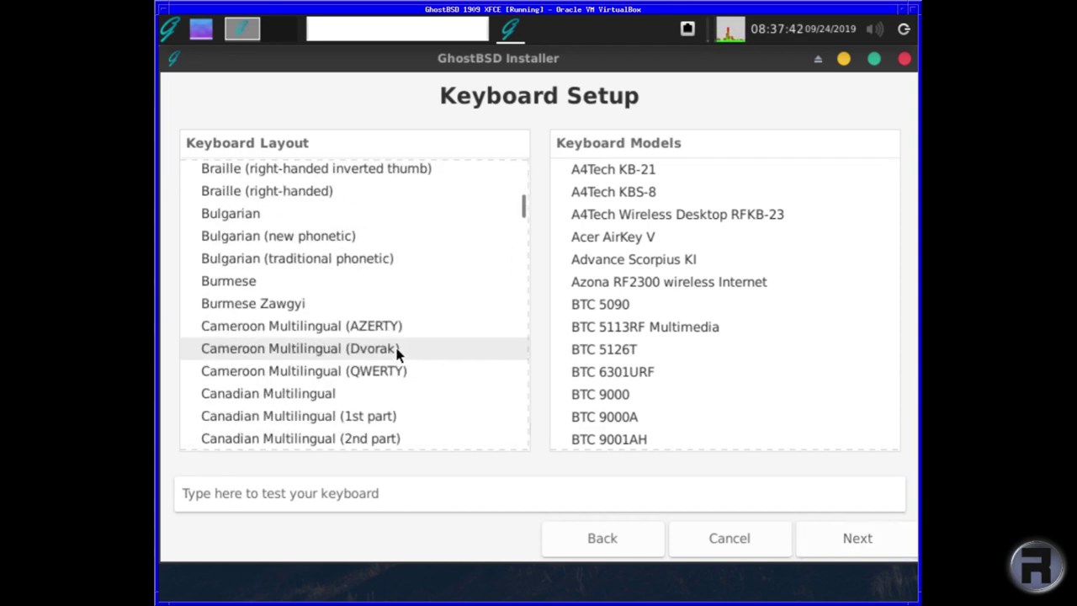
scroll(395, 343, "down", 15)
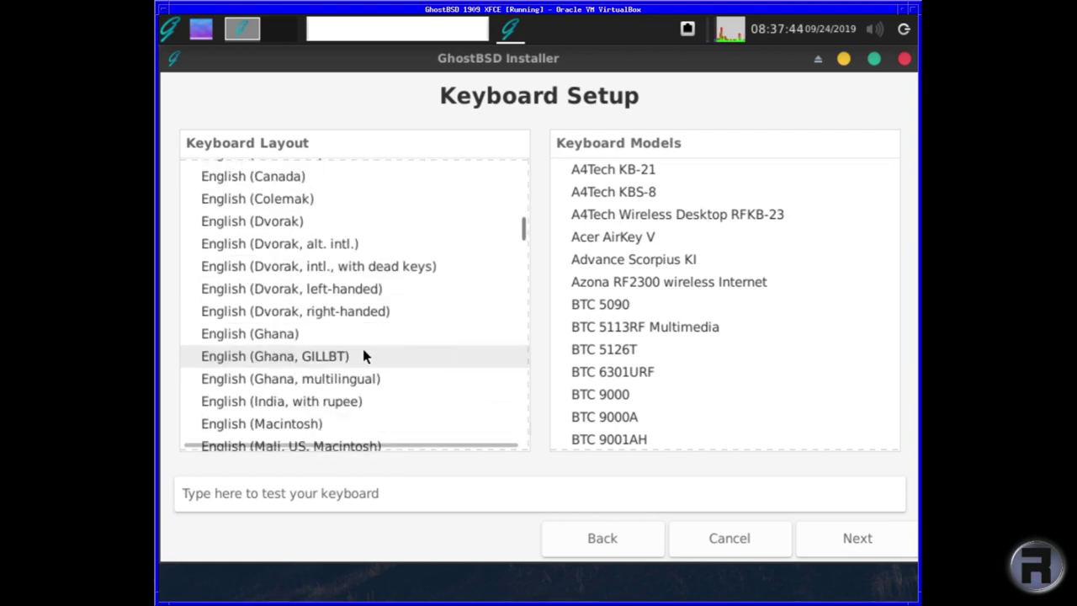
scroll(293, 355, "up", 3)
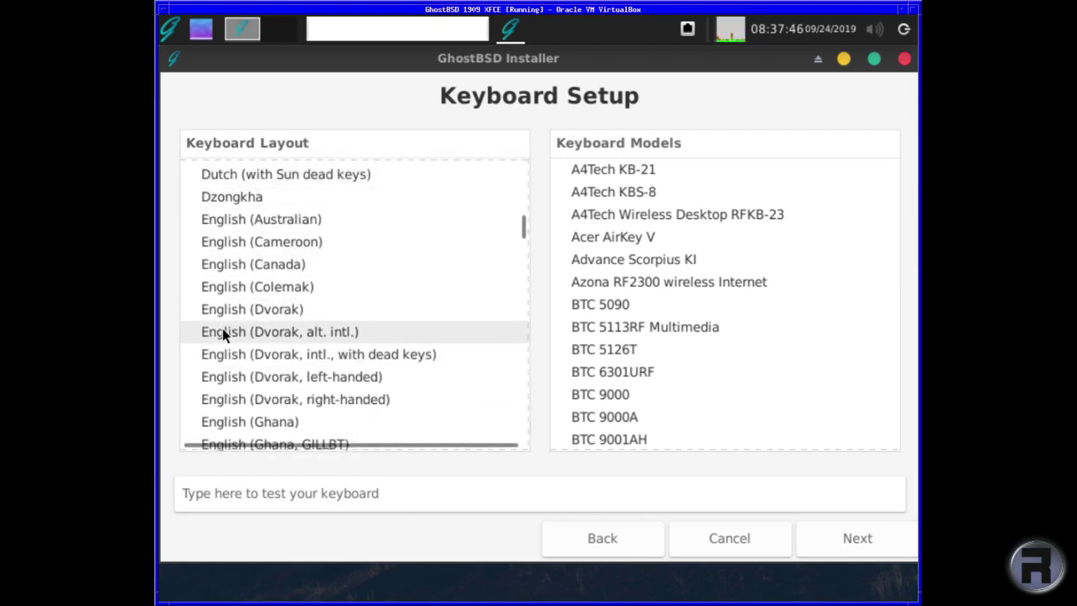
scroll(228, 362, "down", 2)
scroll(233, 386, "down", 10)
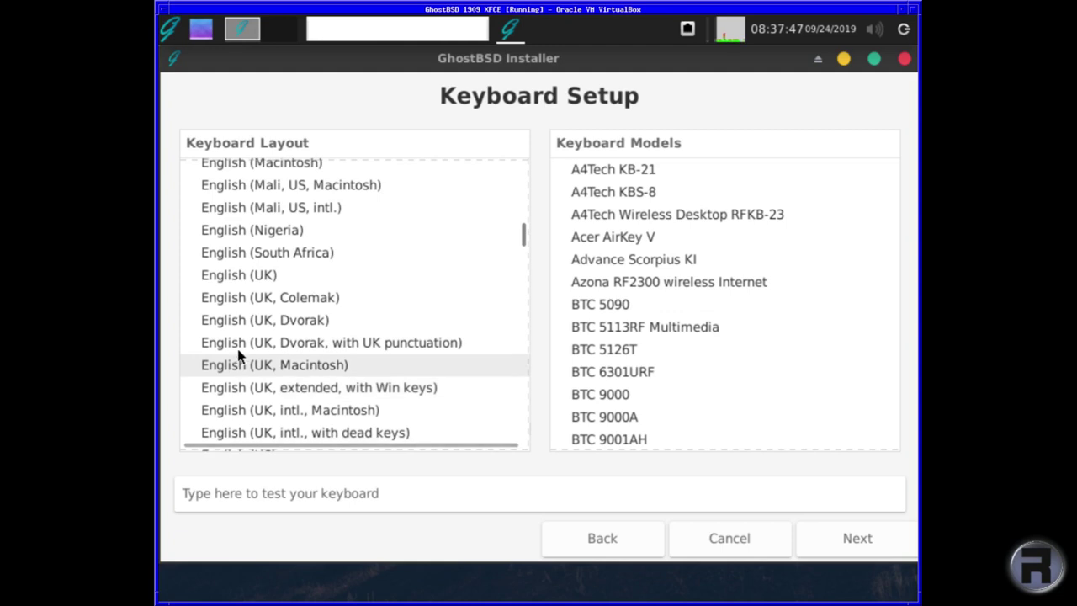
left_click(254, 275)
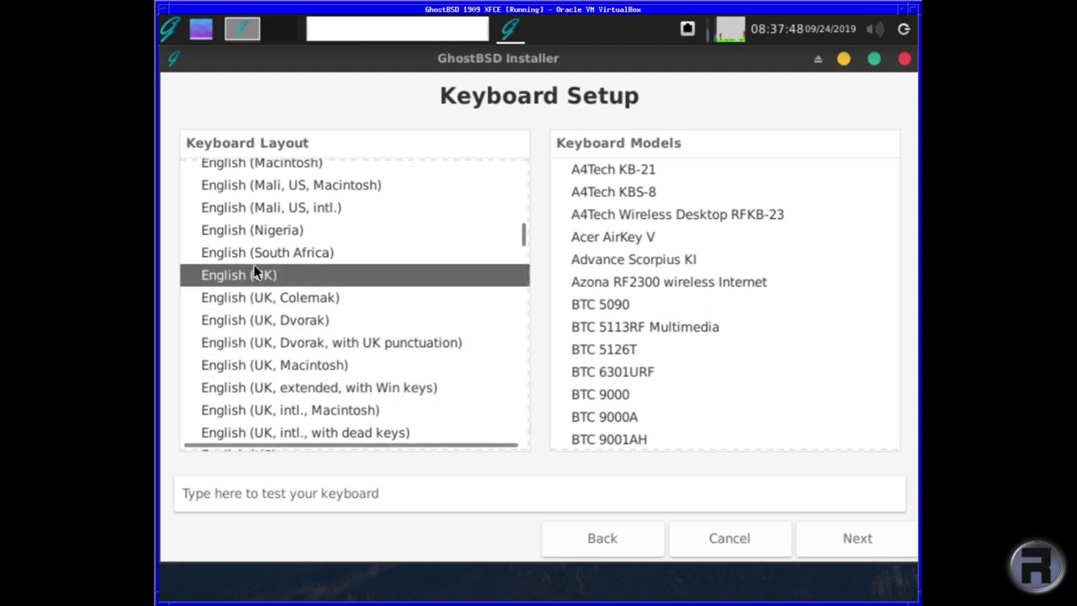
- Set the time zone to Europe/London
left_click(858, 538)
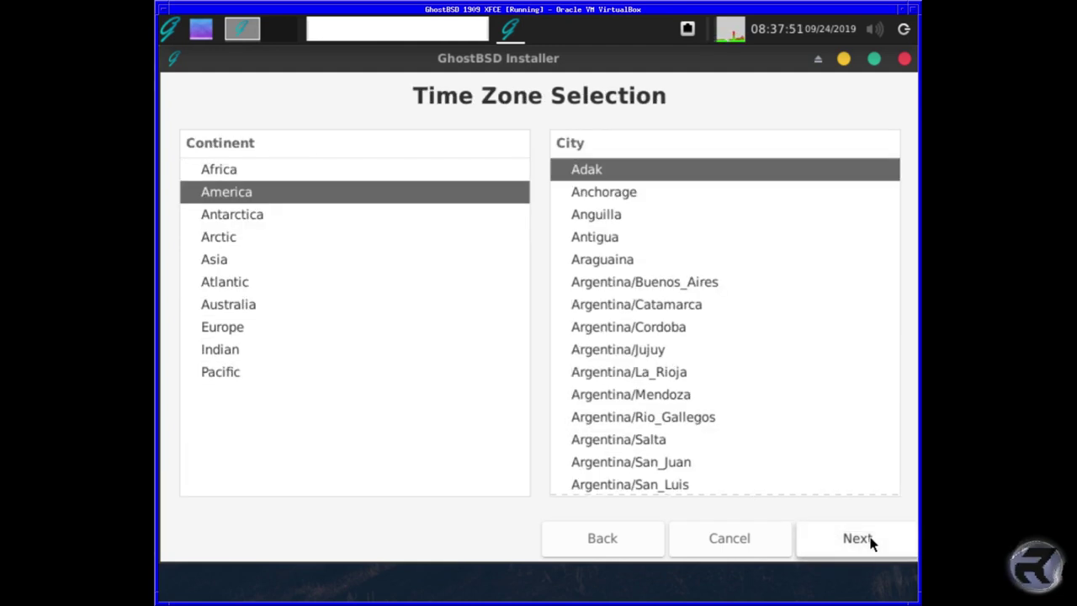
left_click(227, 325)
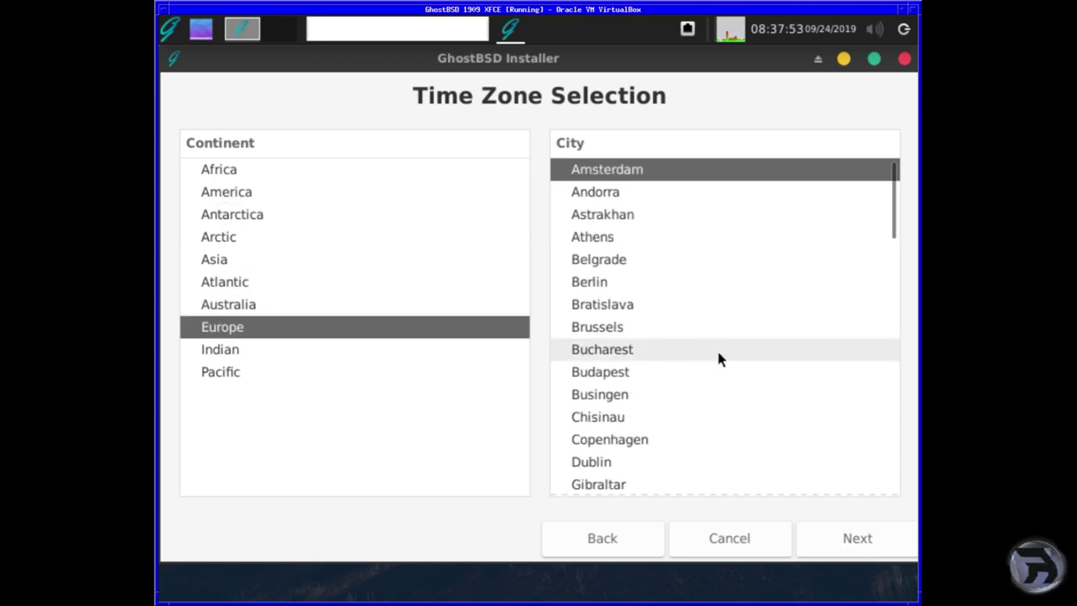
scroll(708, 361, "down", 6)
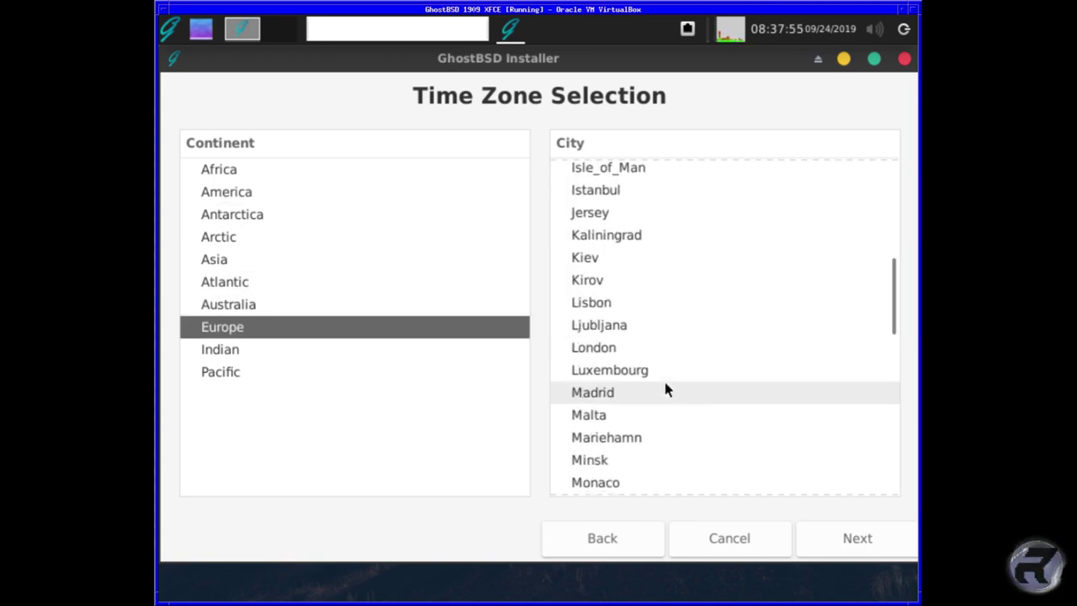
left_click(602, 348)
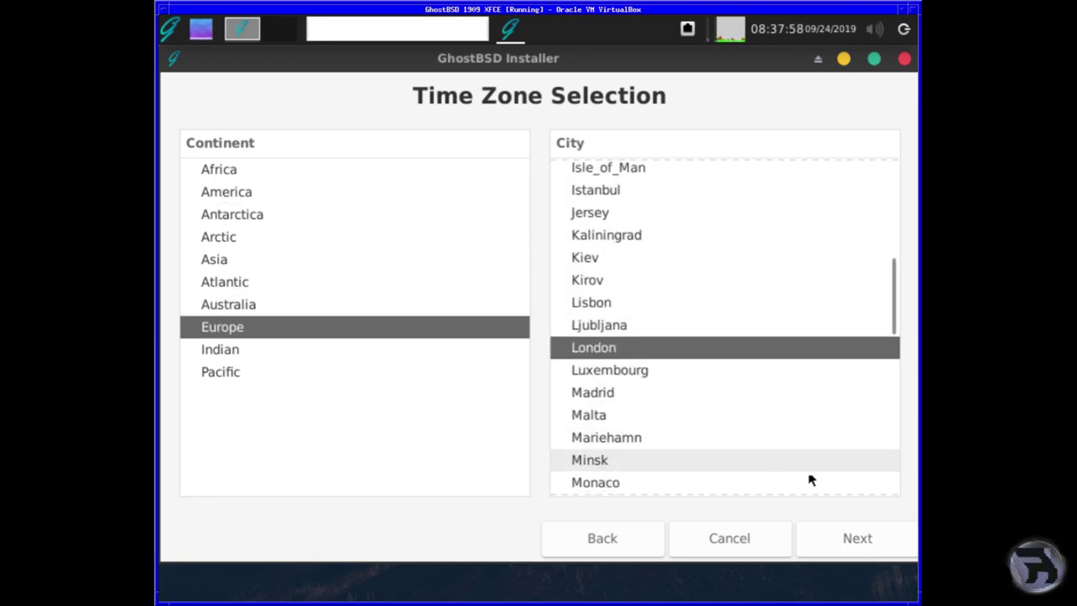
- Choose UFS Full Disk Configuration targeting the ada0 VBOX HARDDISK drive
left_click(873, 549)
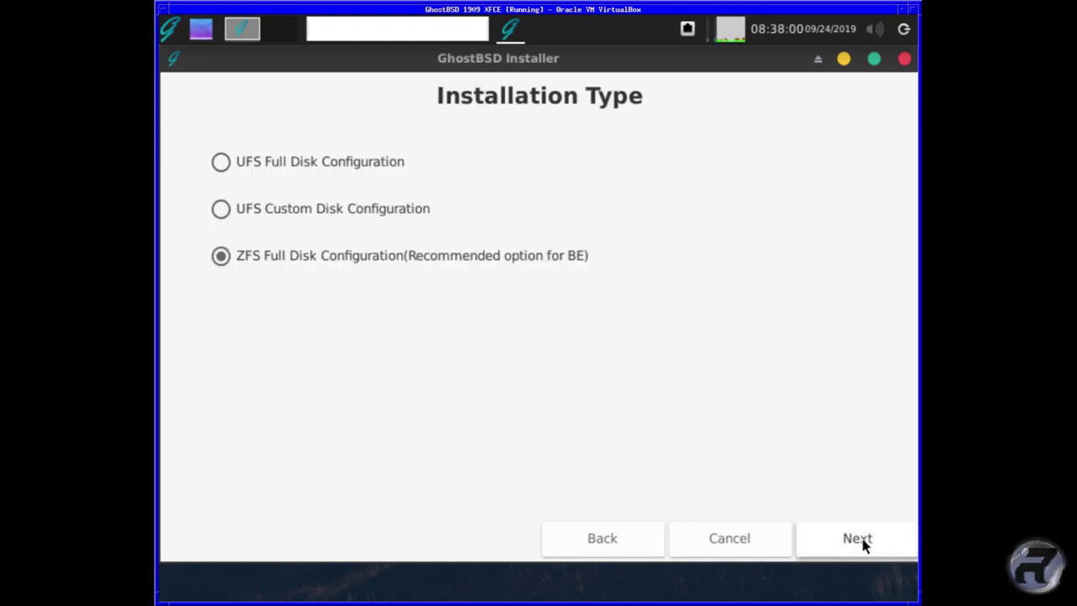
left_click(222, 162)
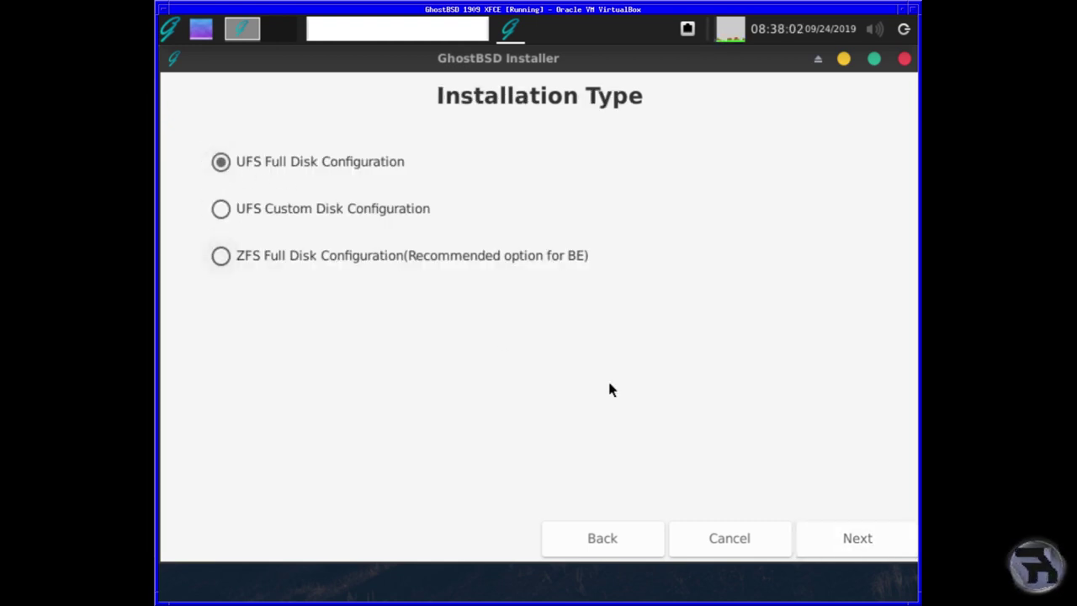
left_click(864, 540)
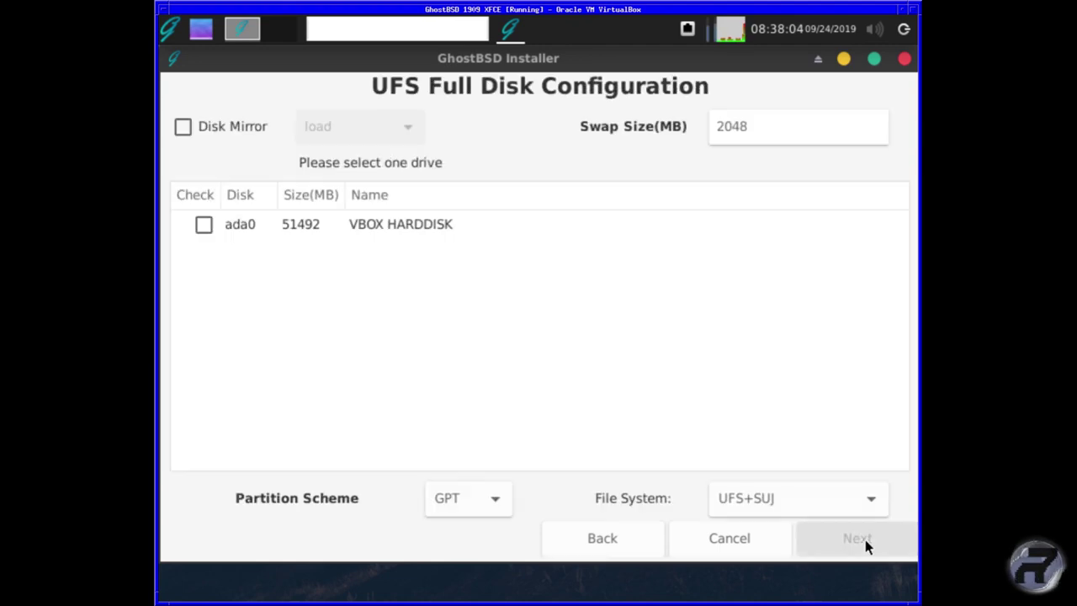
left_click(230, 225)
left_click(203, 225)
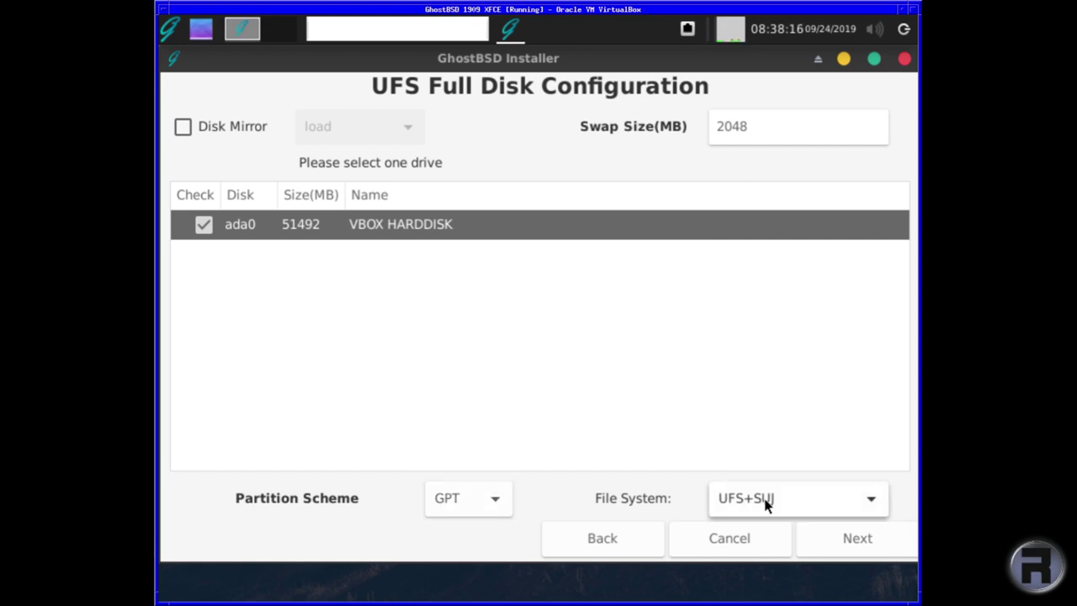
left_click(851, 542)
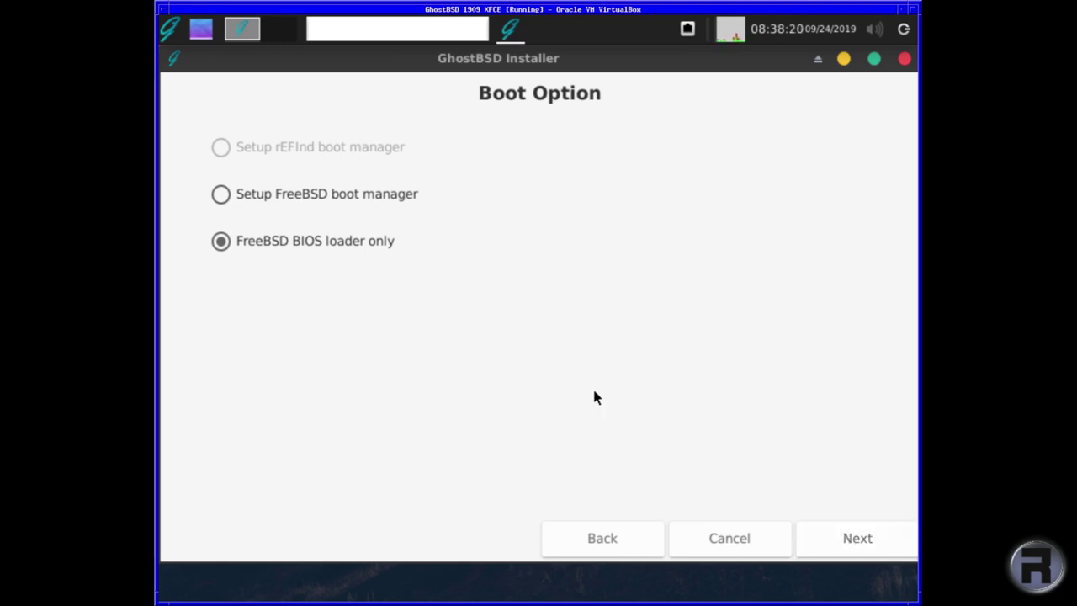
- Keep the BIOS loader, then enter and confirm the root password
left_click(856, 541)
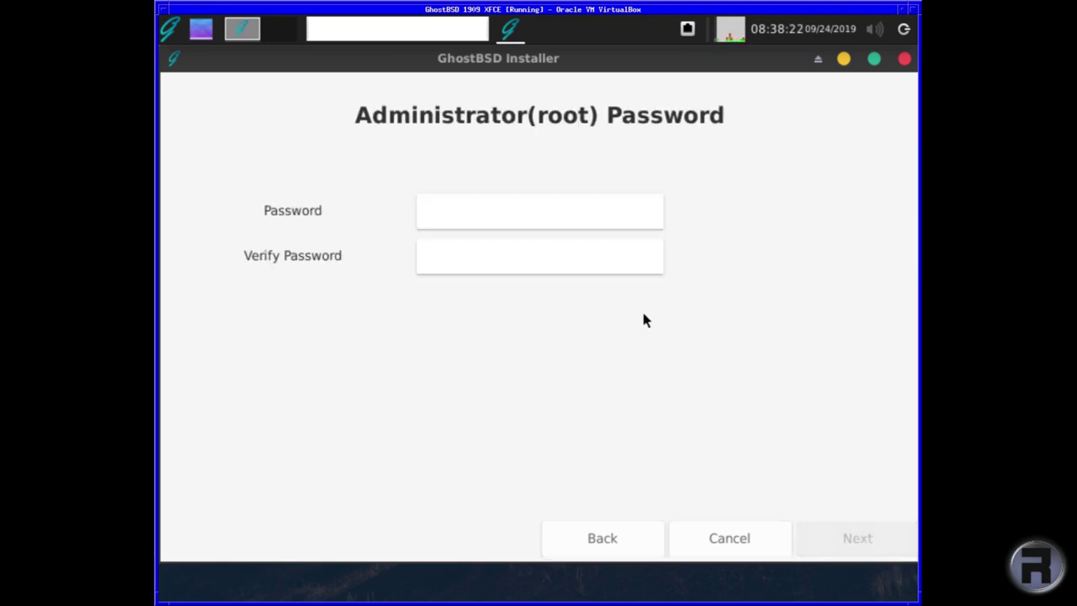
left_click(455, 220)
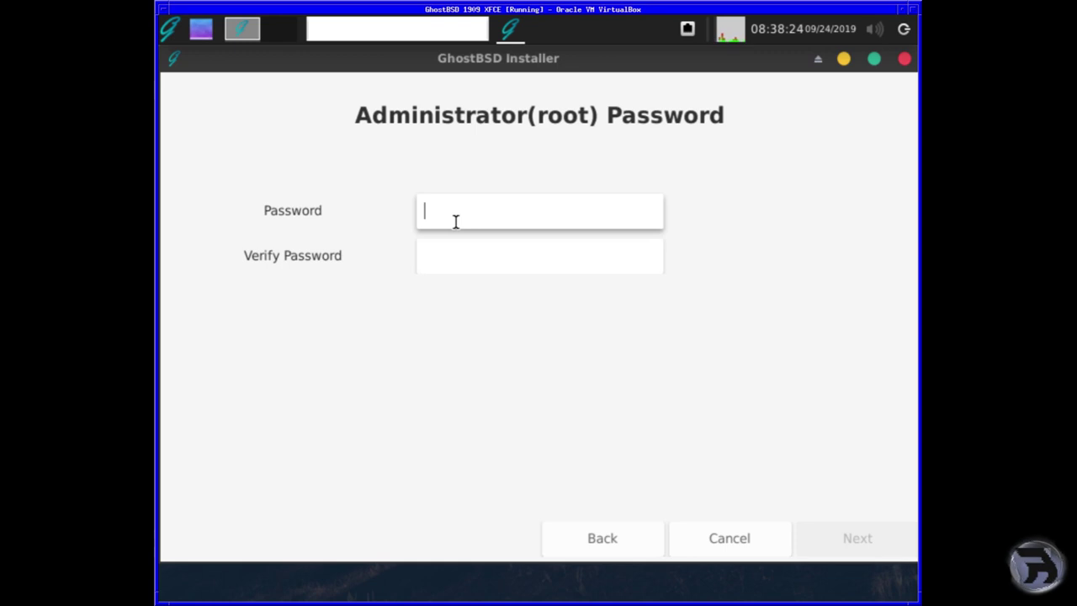
type("password")
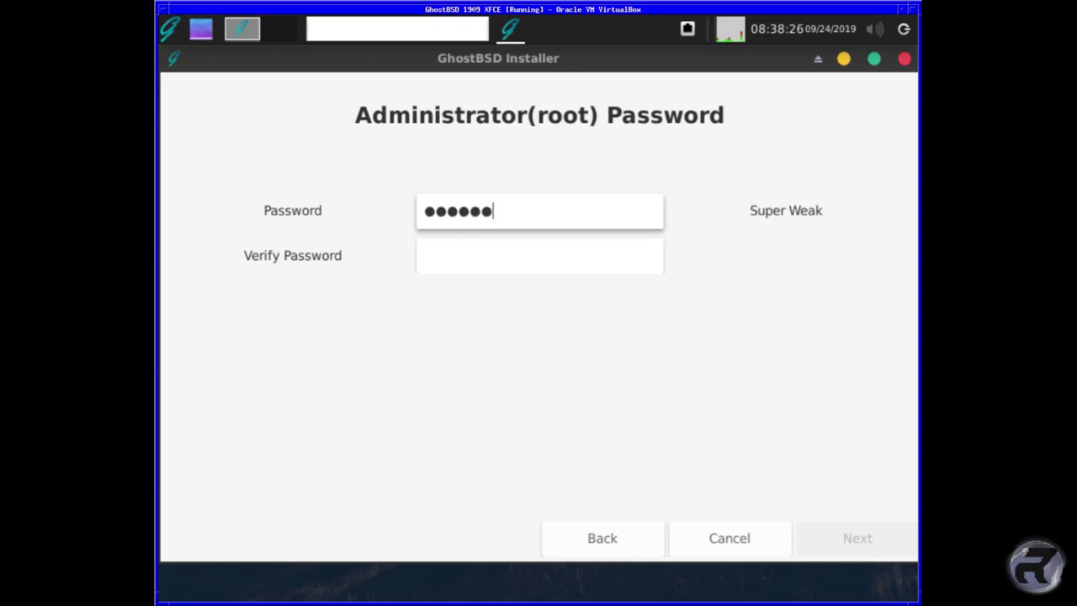
key("Tab")
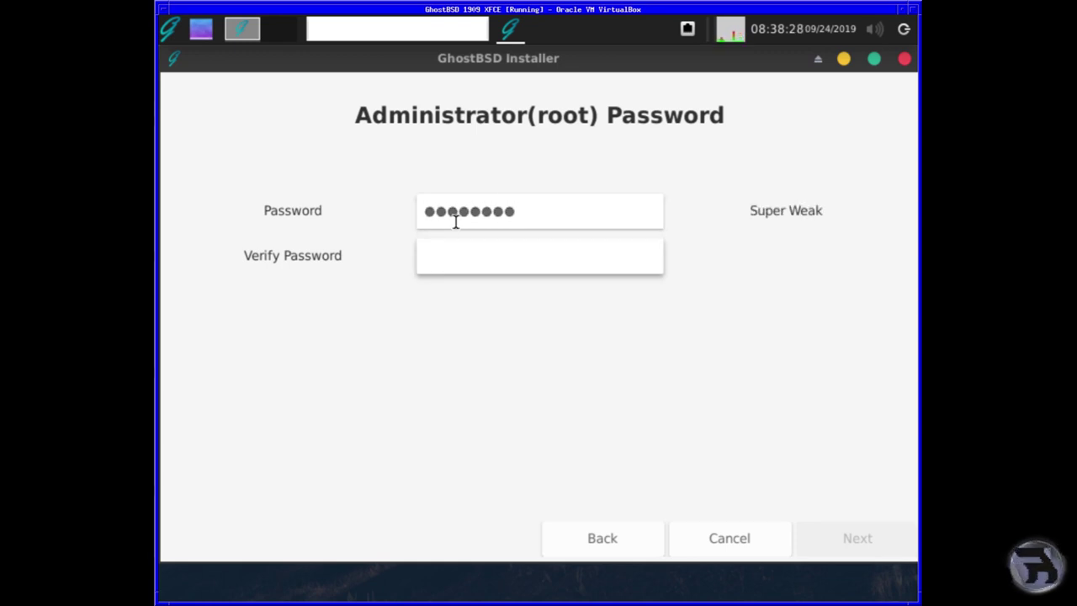
type("password")
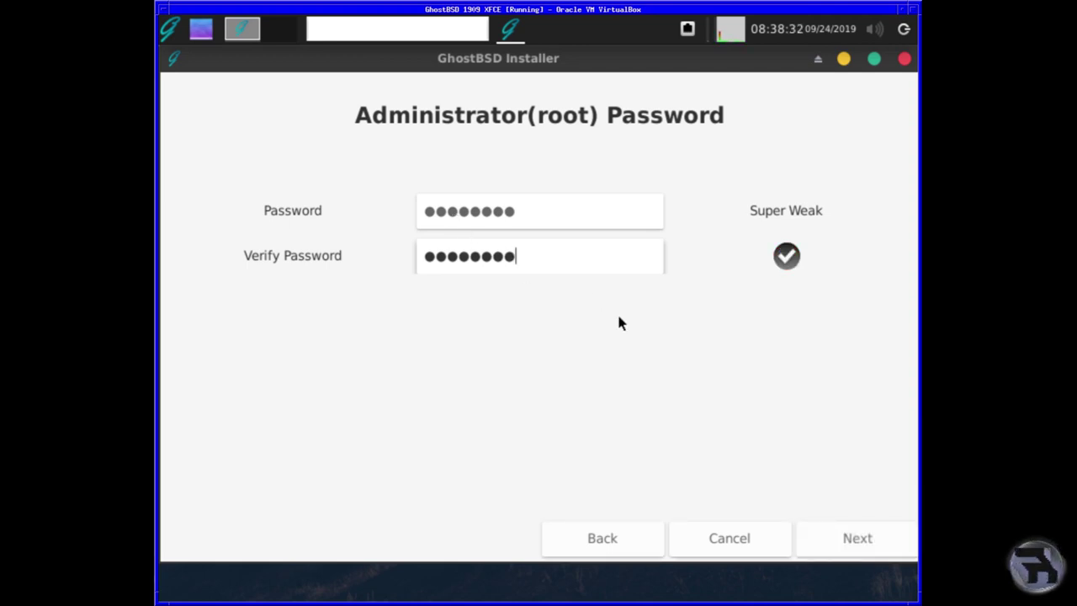
left_click(863, 543)
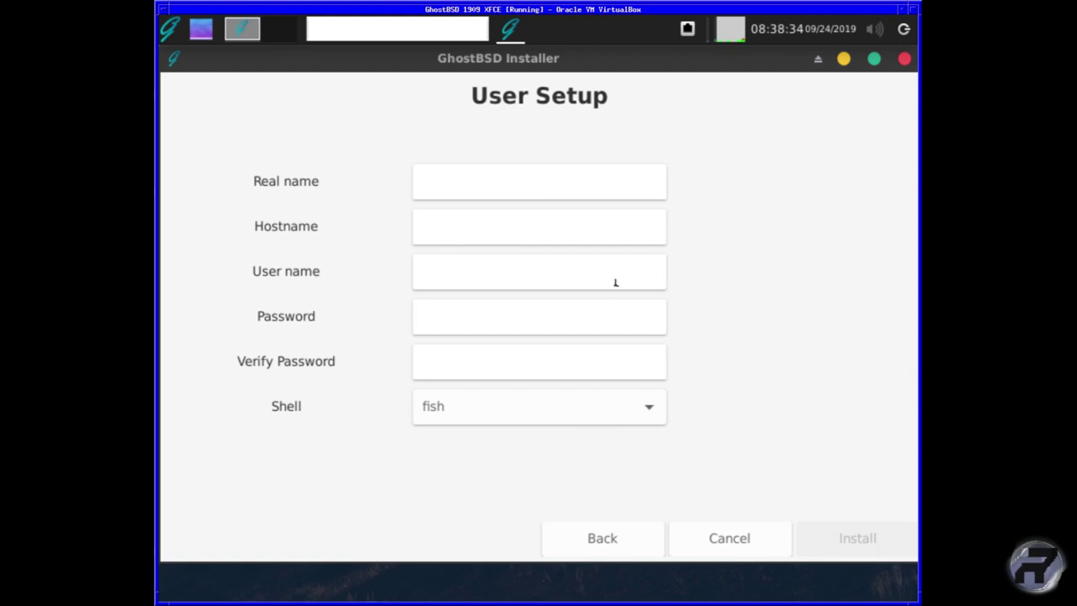
- Enter the user's real name and password, and pick sh as the login shell
left_click(501, 185)
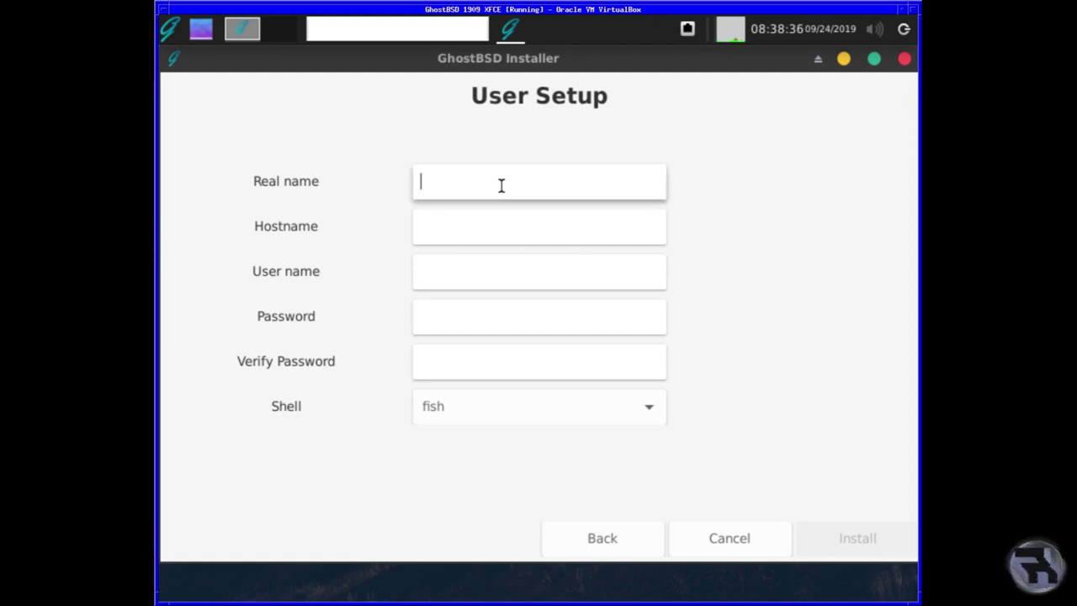
type("RoboNuggi")
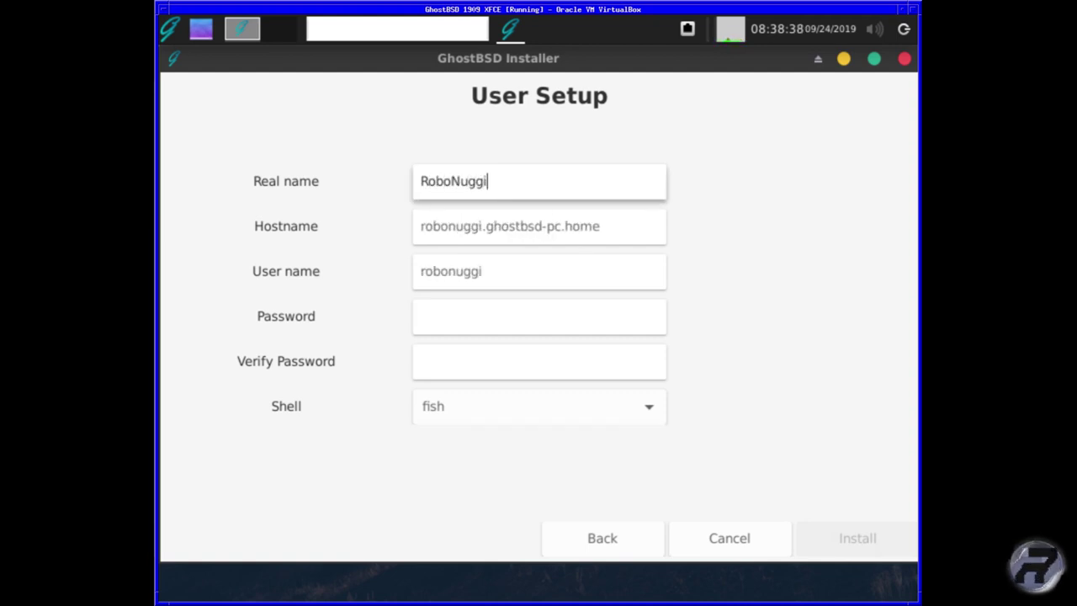
type("e")
key("Tab")
key("Tab")
key("Tab")
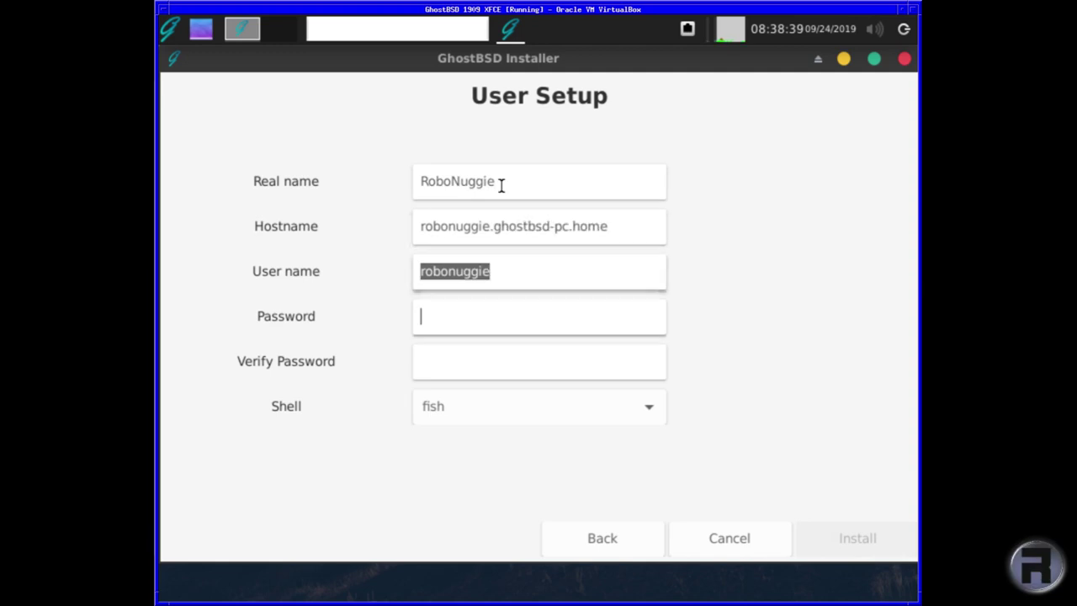
type("*****")
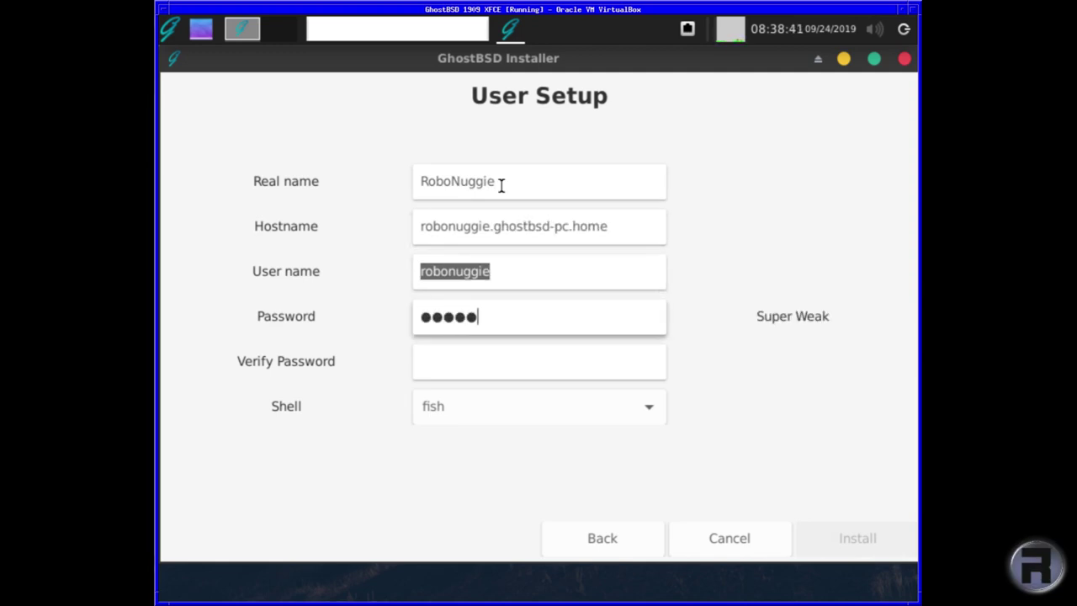
type("***")
key("Tab")
type("********")
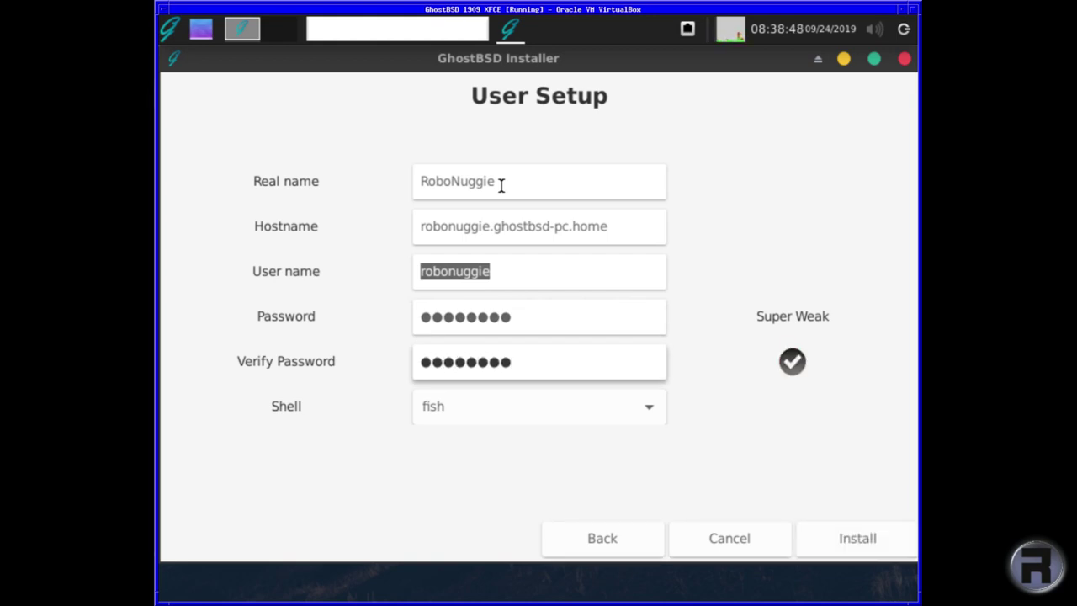
left_click(477, 404)
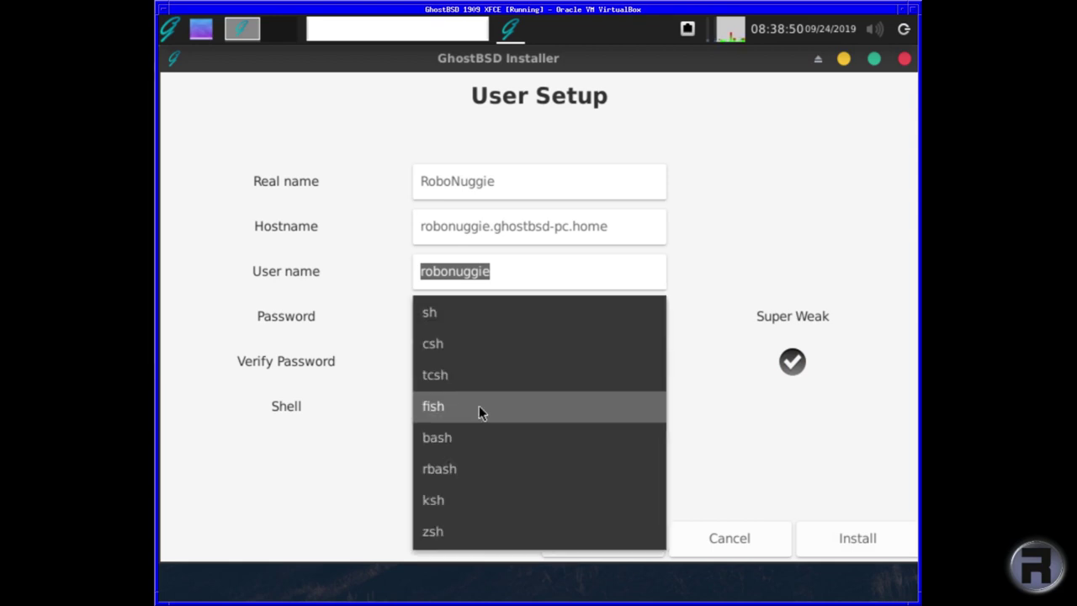
left_click(477, 315)
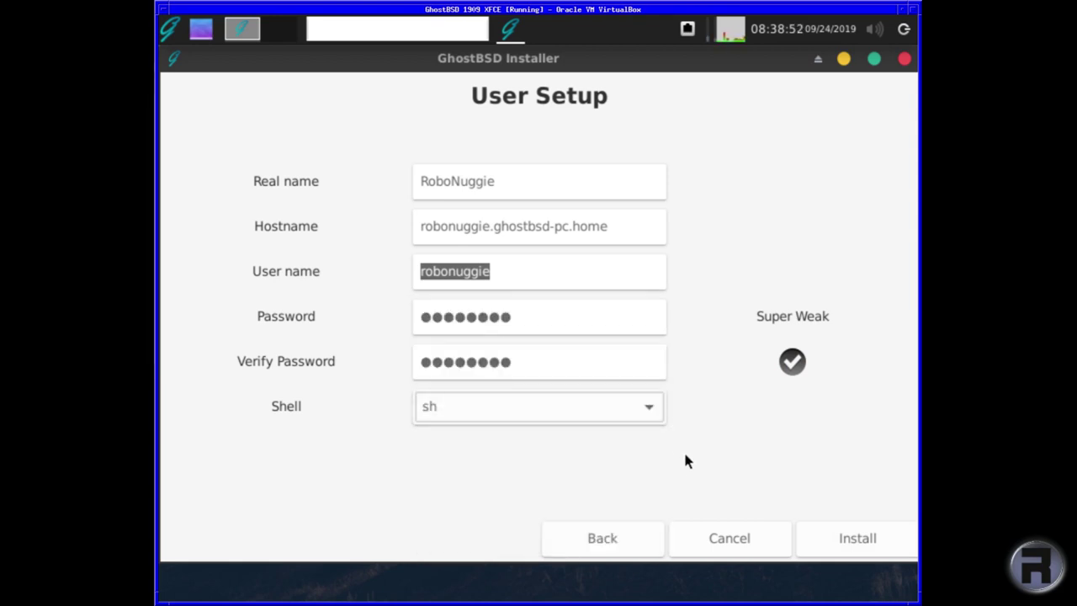
- Install GhostBSD with the chosen settings until Installation Completed appears
left_click(837, 540)
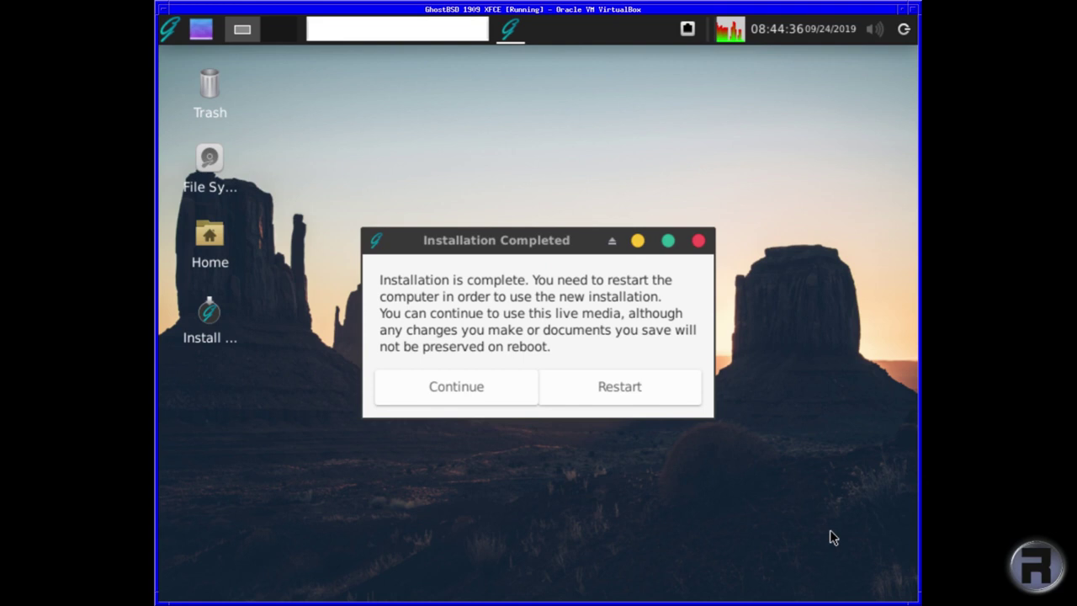
- Restart into the installed system and log in with the user password
left_click(617, 386)
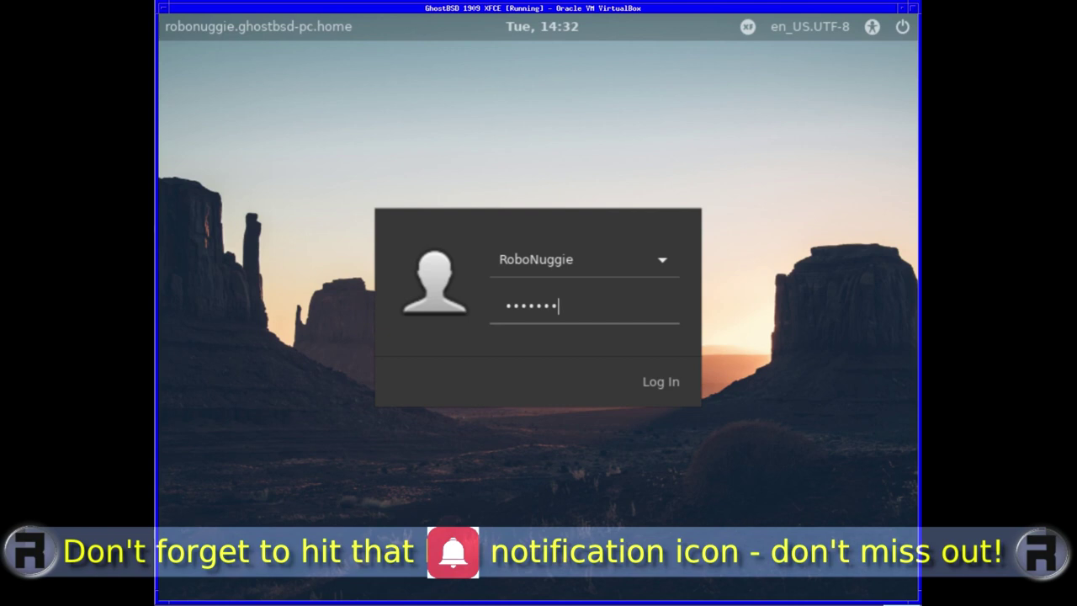
key("Return")
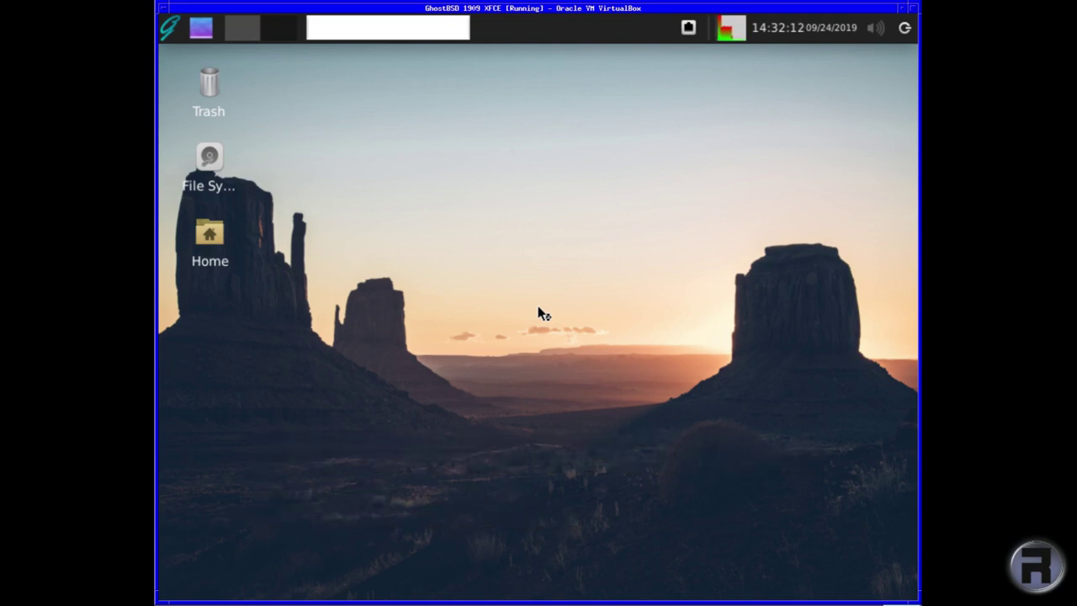
left_click(169, 32)
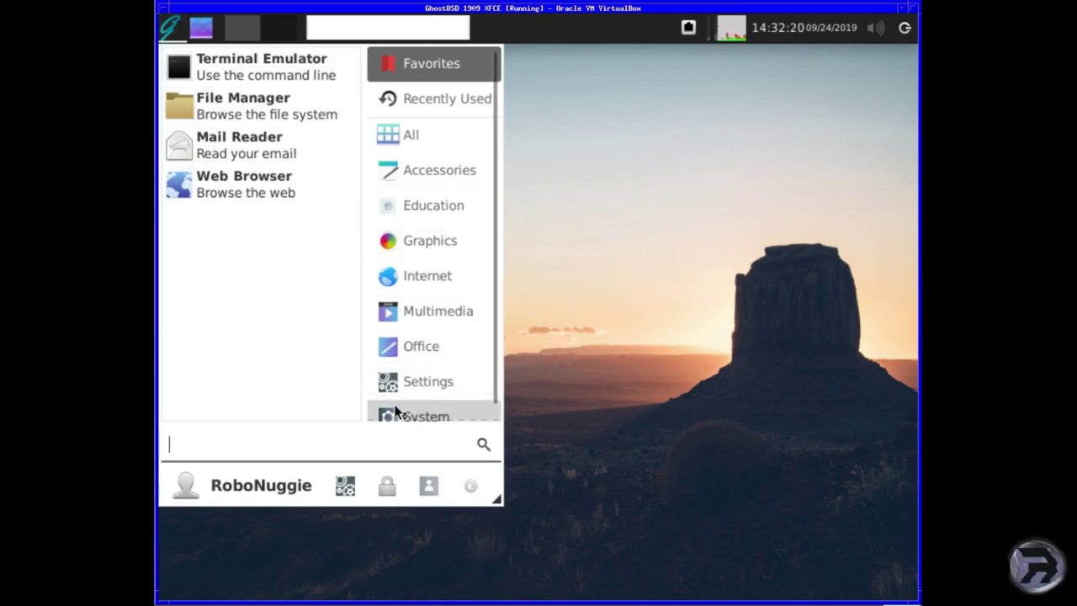
left_click(408, 140)
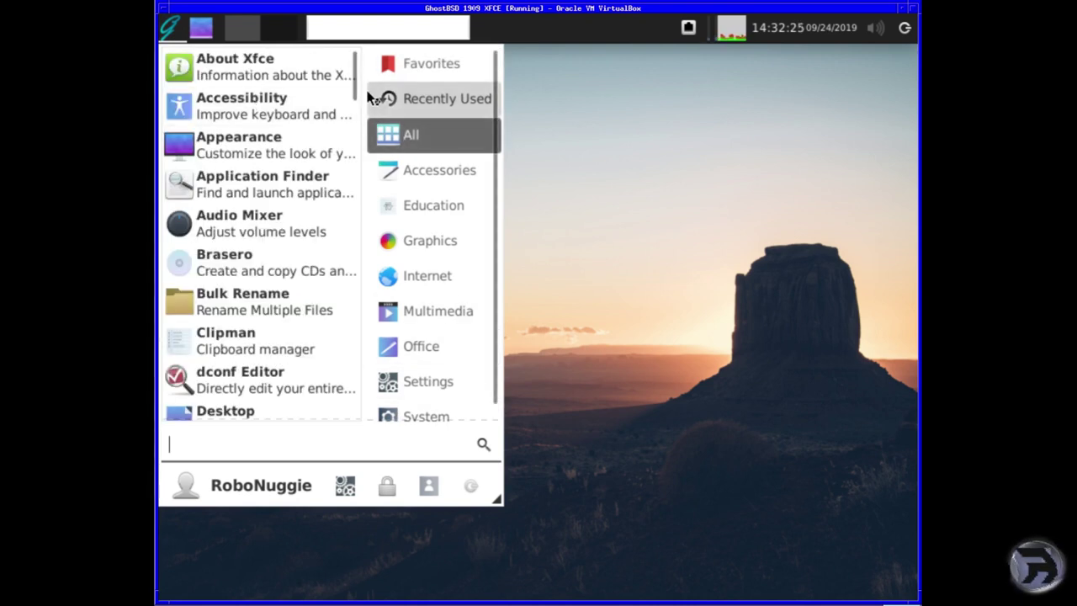
left_click_drag(356, 86, 374, 66)
- Open a terminal from the desktop menu, run top, and highlight the 238M active memory figure
left_click(520, 87)
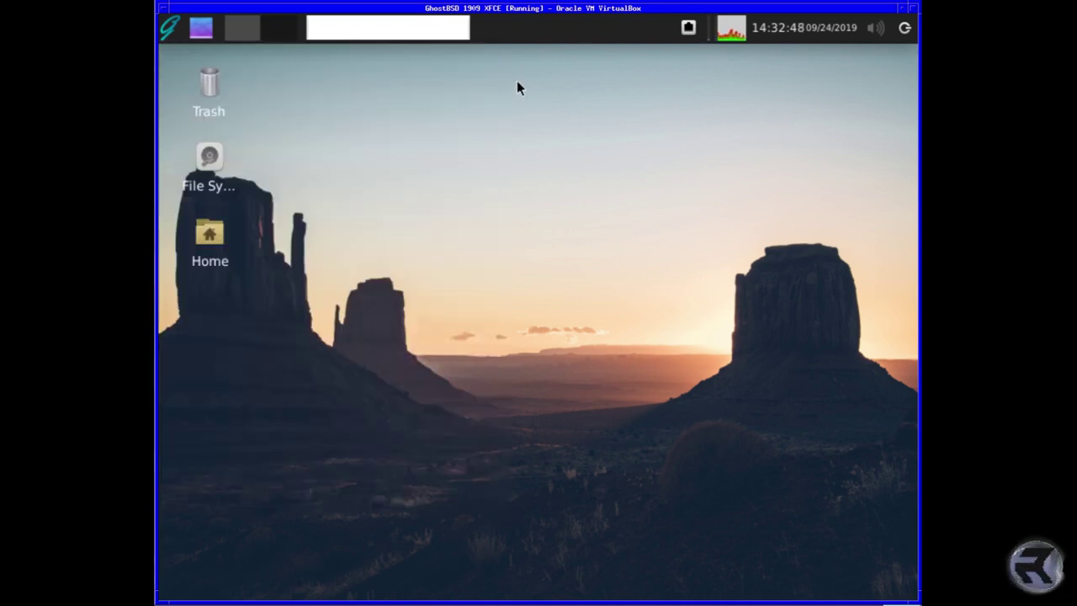
right_click(280, 63)
left_click(409, 261)
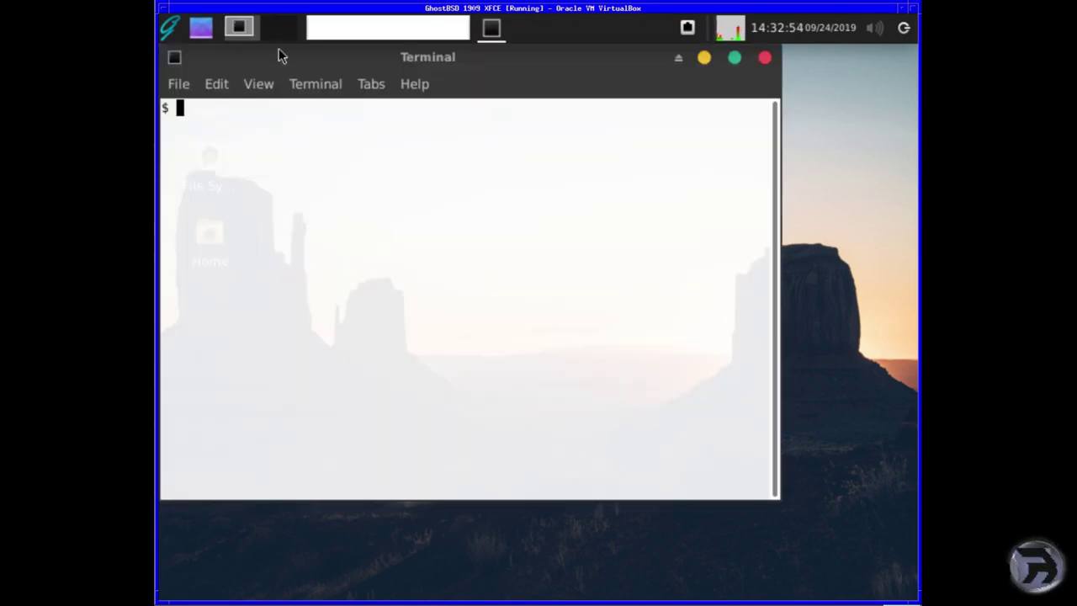
type("top")
key("Return")
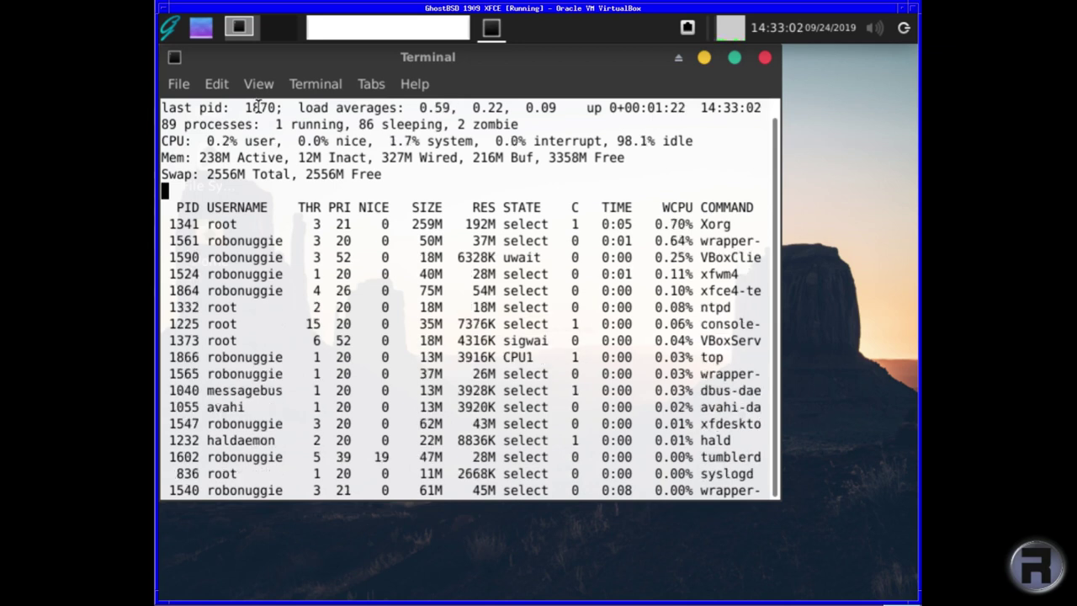
left_click_drag(223, 152, 229, 153)
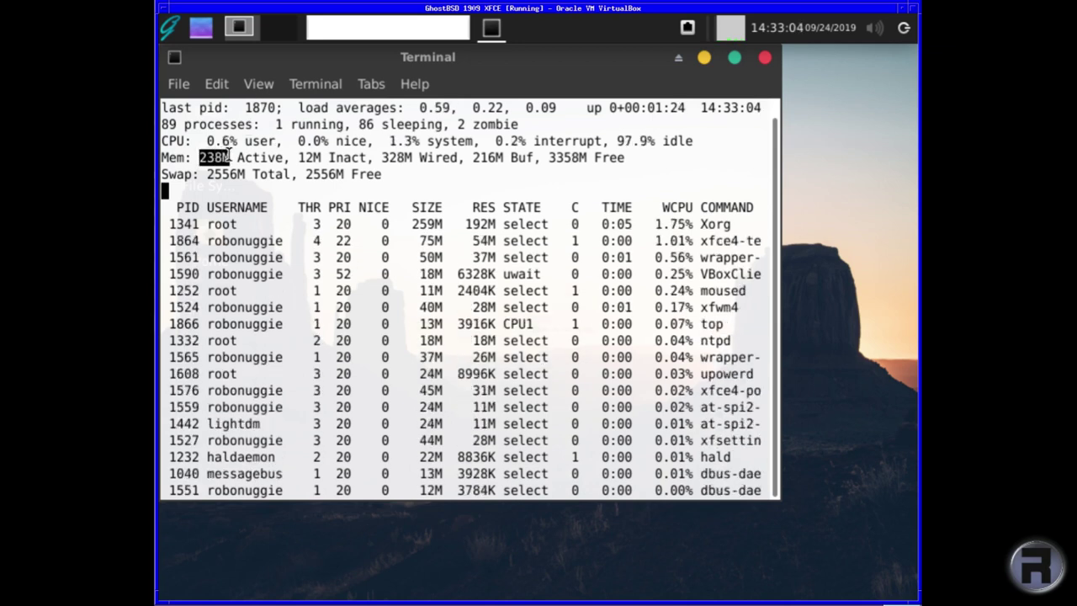
left_click(218, 157)
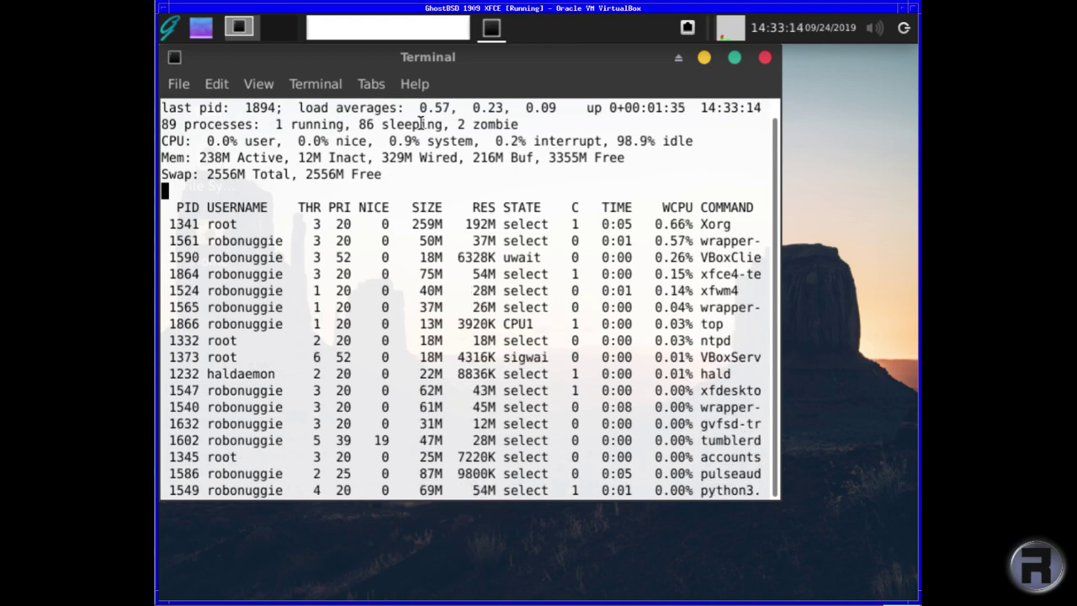
- Close the terminal running top and shut down GhostBSD from the panel's logout menu
left_click(764, 59)
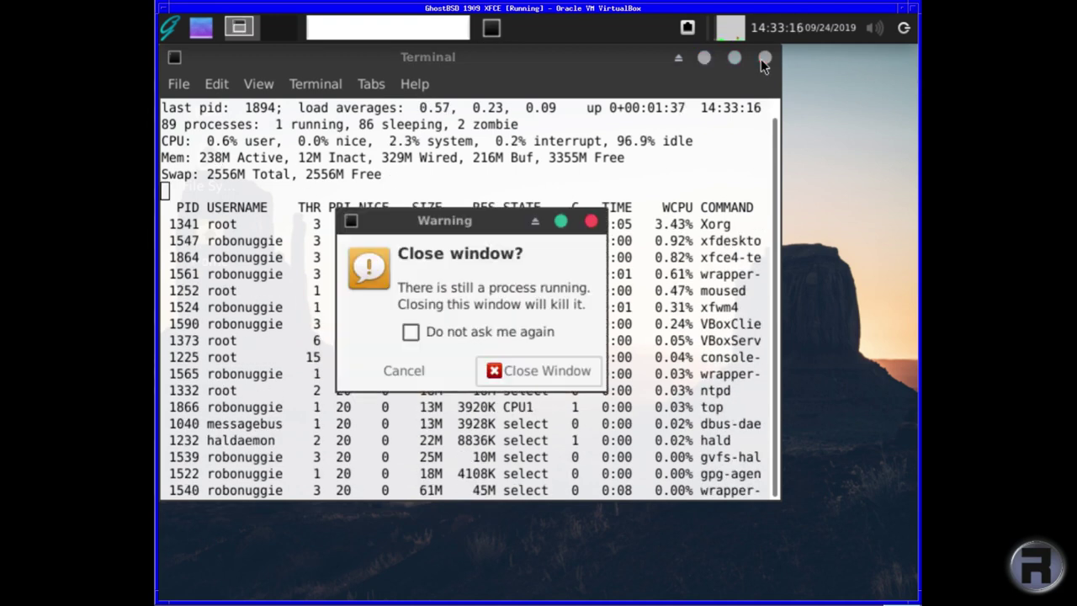
left_click(532, 371)
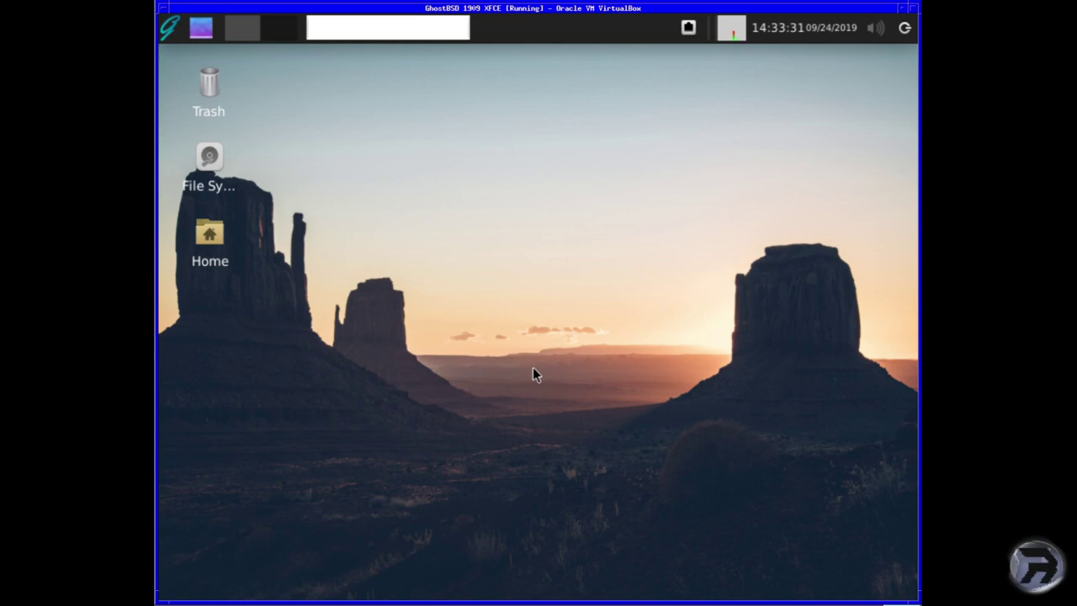
left_click(905, 29)
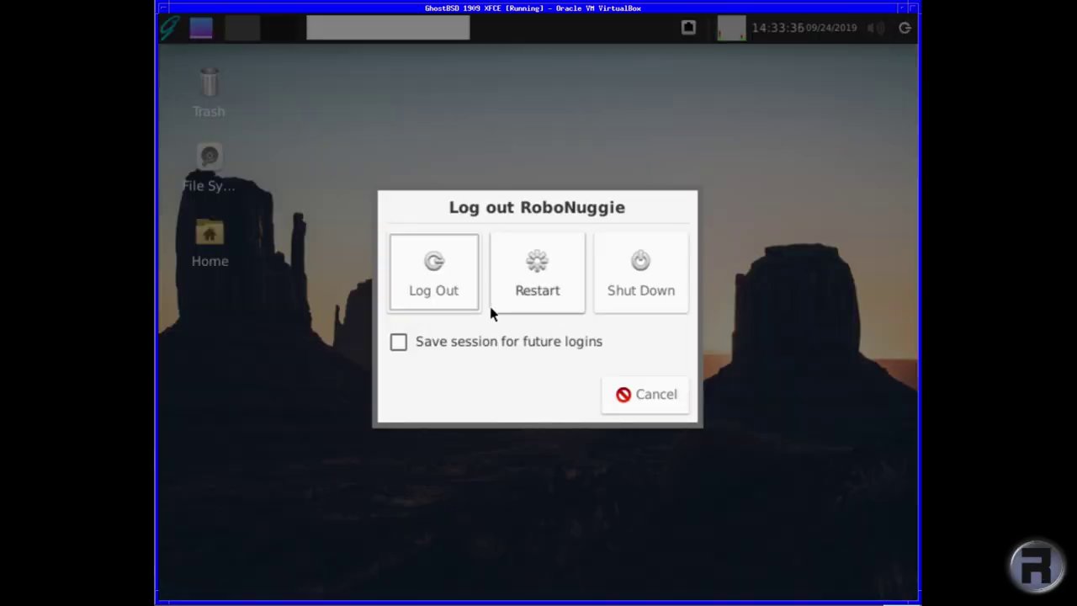
left_click(614, 276)
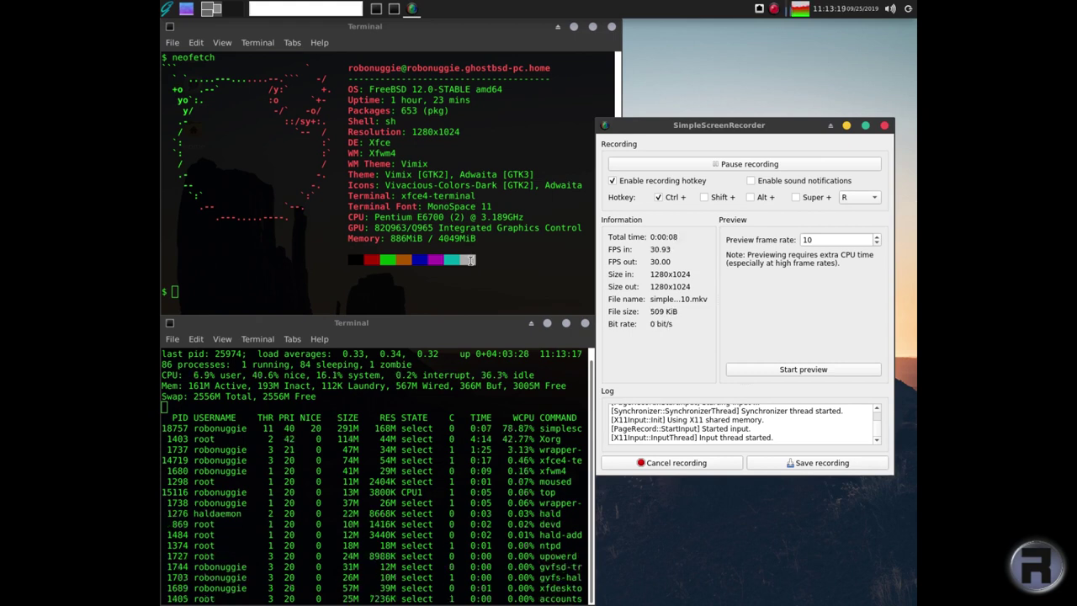
- Minimize SimpleScreenRecorder and close the neofetch terminal window
left_click(845, 125)
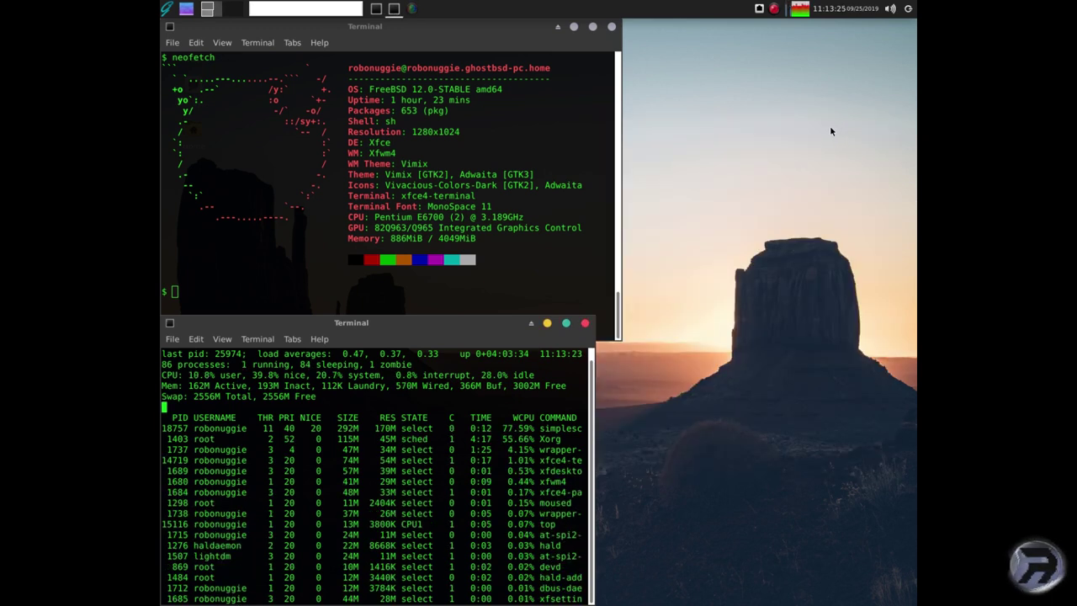
left_click(612, 27)
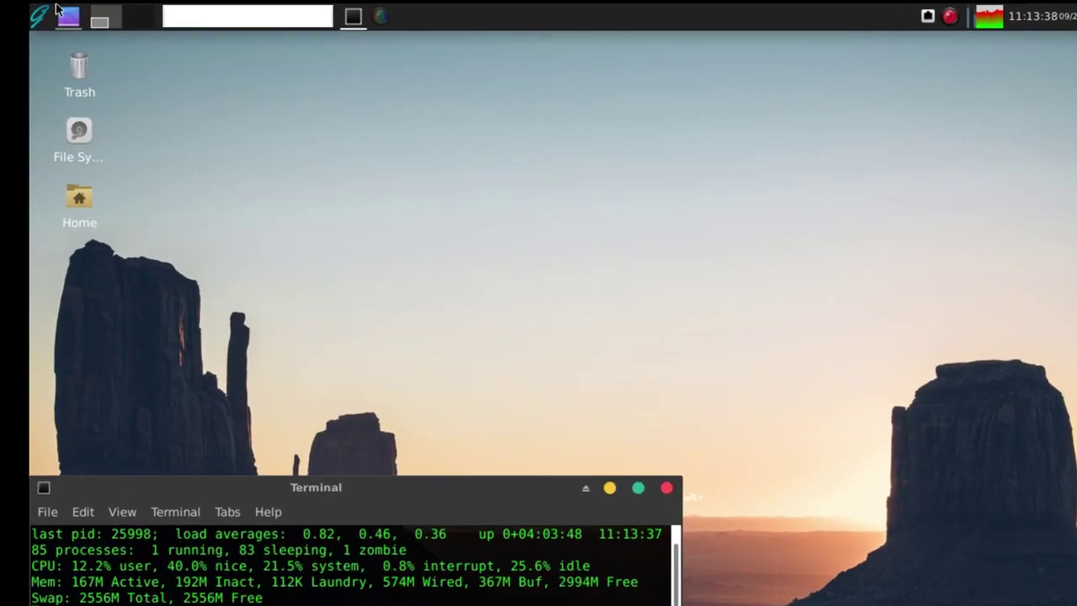
left_click(37, 14)
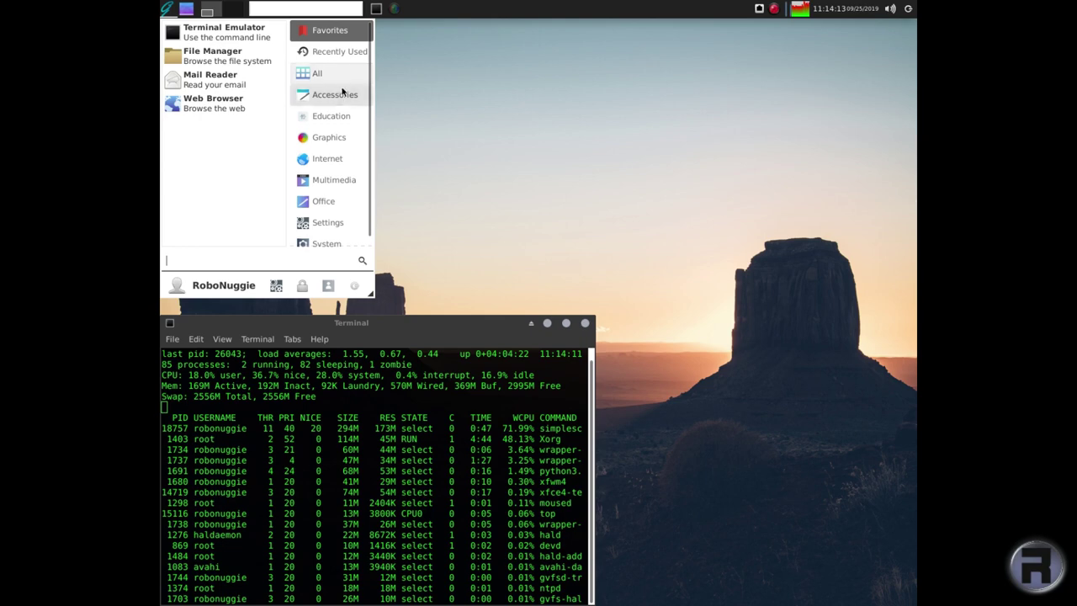
left_click(408, 205)
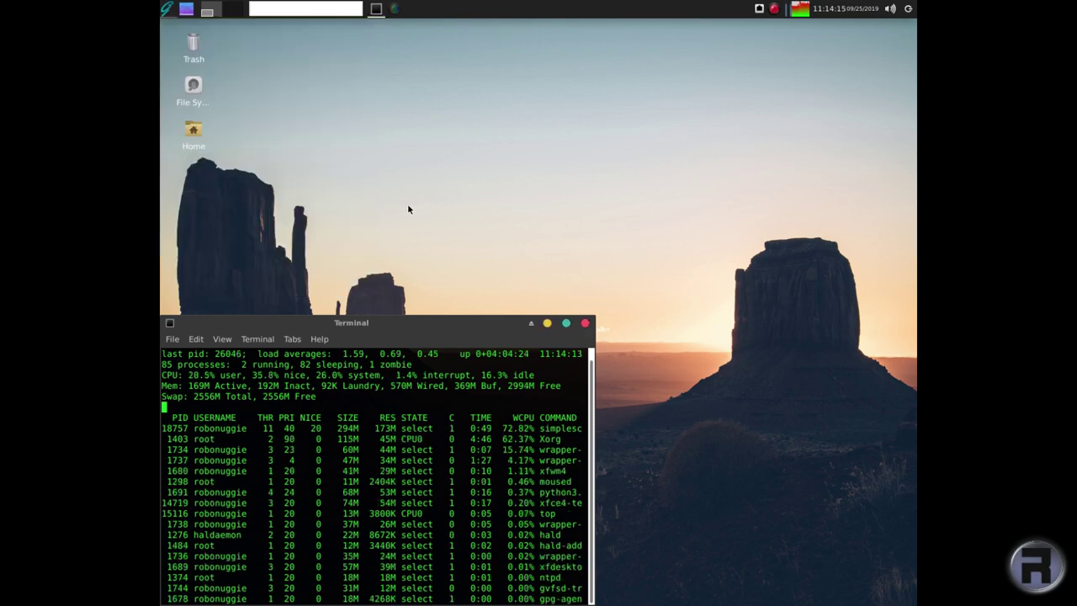
right_click(301, 51)
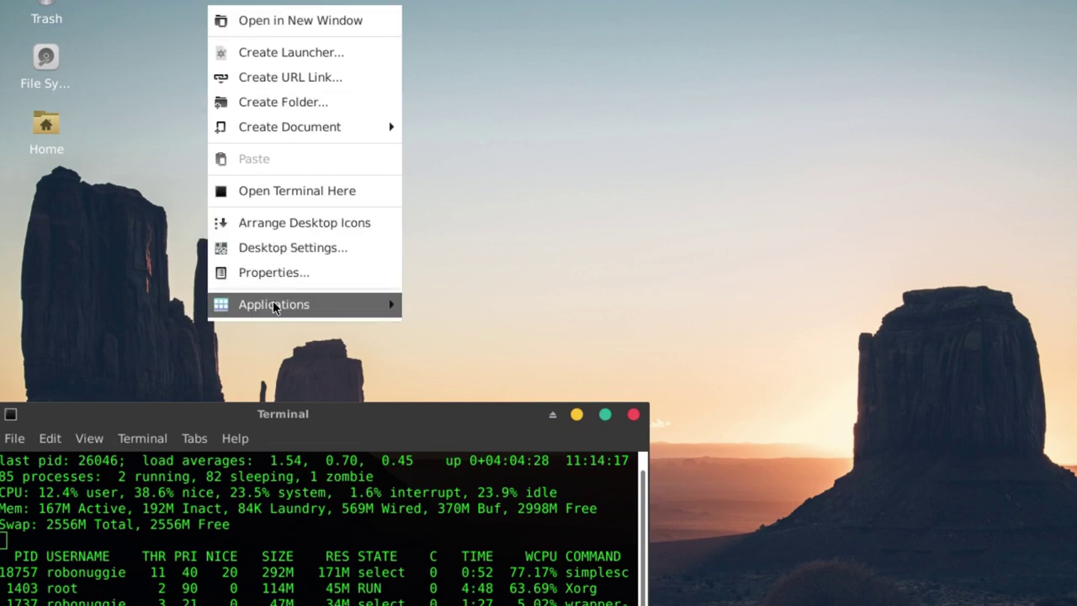
mouse_move(277, 304)
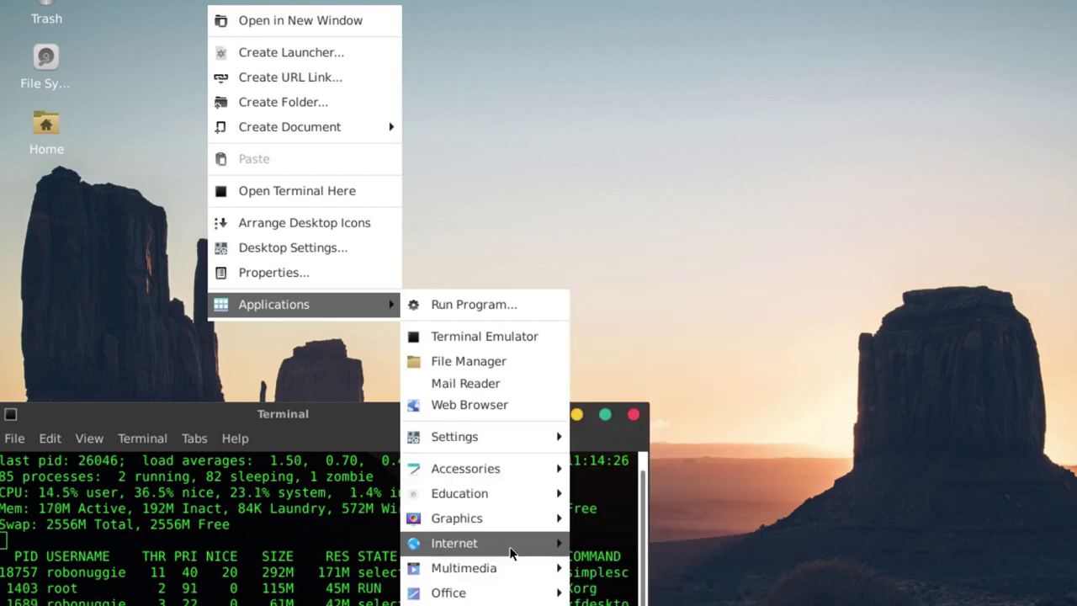
mouse_move(491, 433)
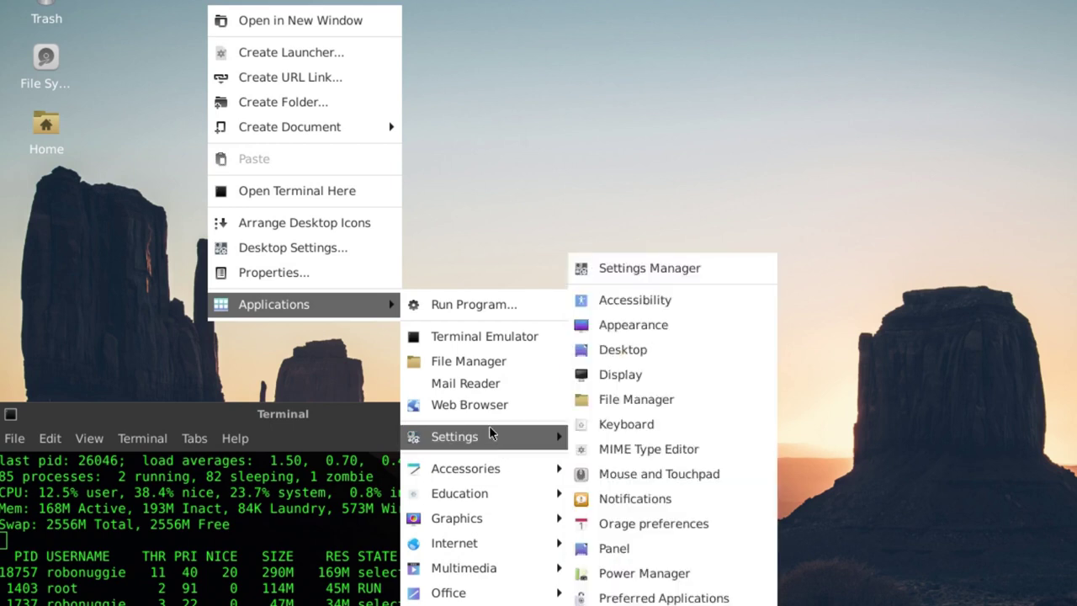
- Open the Settings Manager, move it up and widen it, and open Appearance
left_click(586, 274)
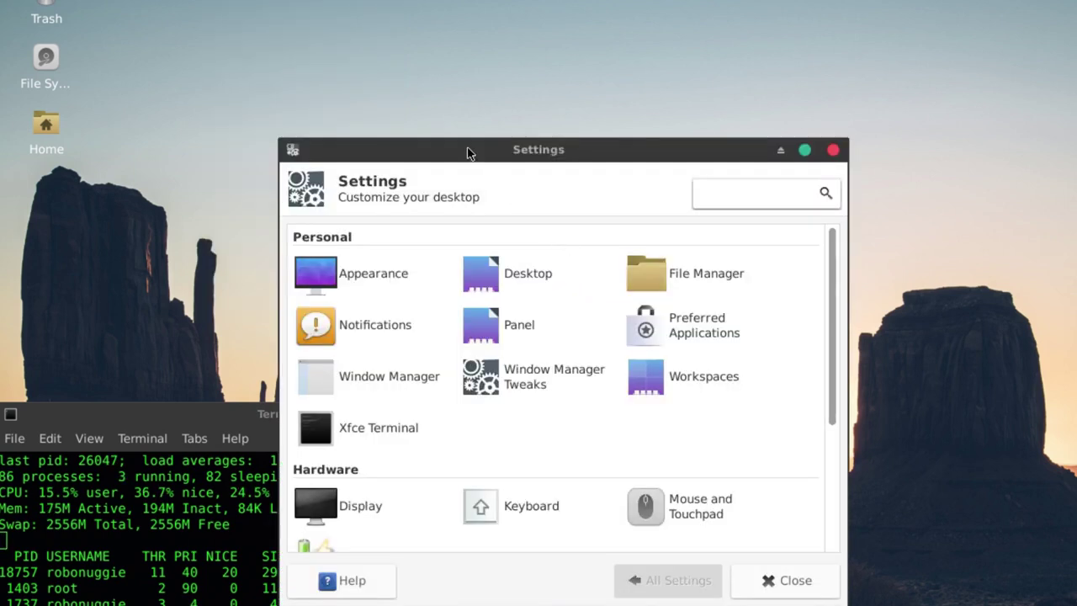
left_click_drag(468, 149, 513, 72)
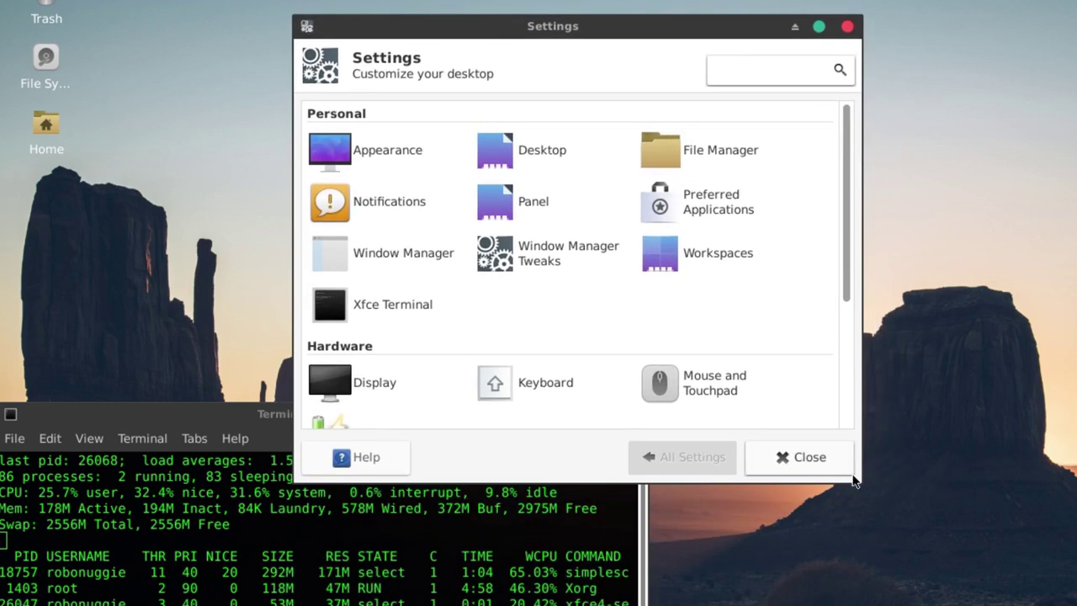
left_click_drag(855, 482, 951, 604)
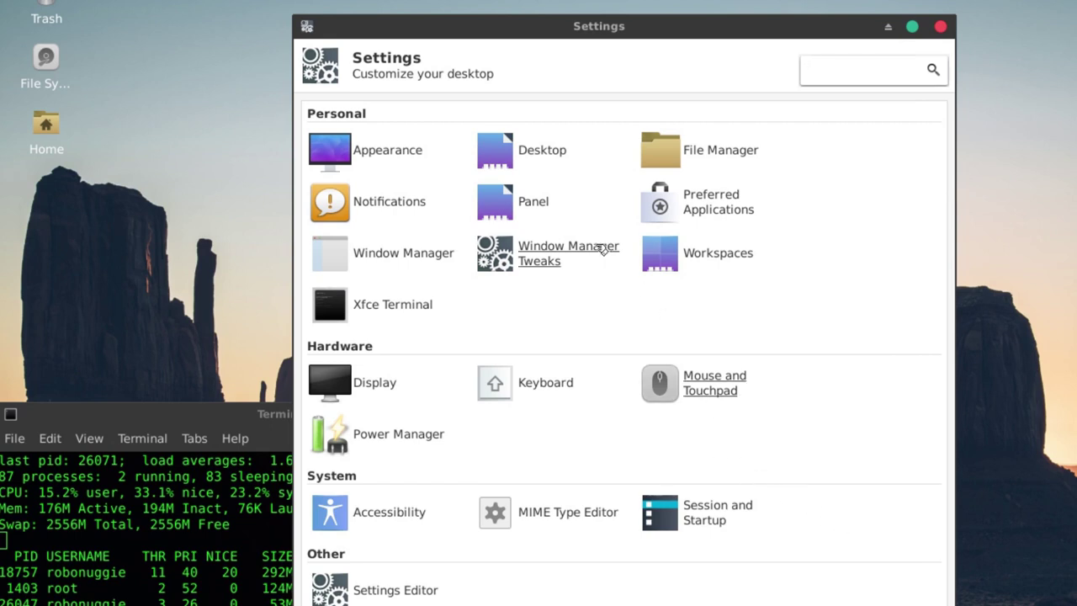
left_click(373, 151)
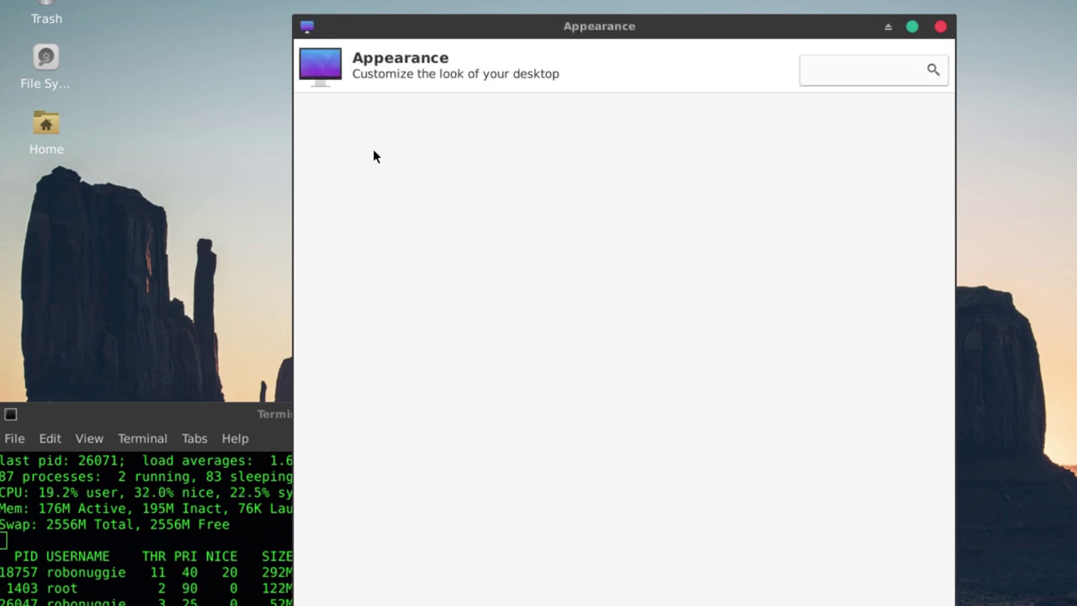
- Try the Xfce-4.6, Xfce-orange, Xfce-b5 and Xfce-basic styles, return to Vimix, then show icon themes
scroll(926, 199, "down", 1)
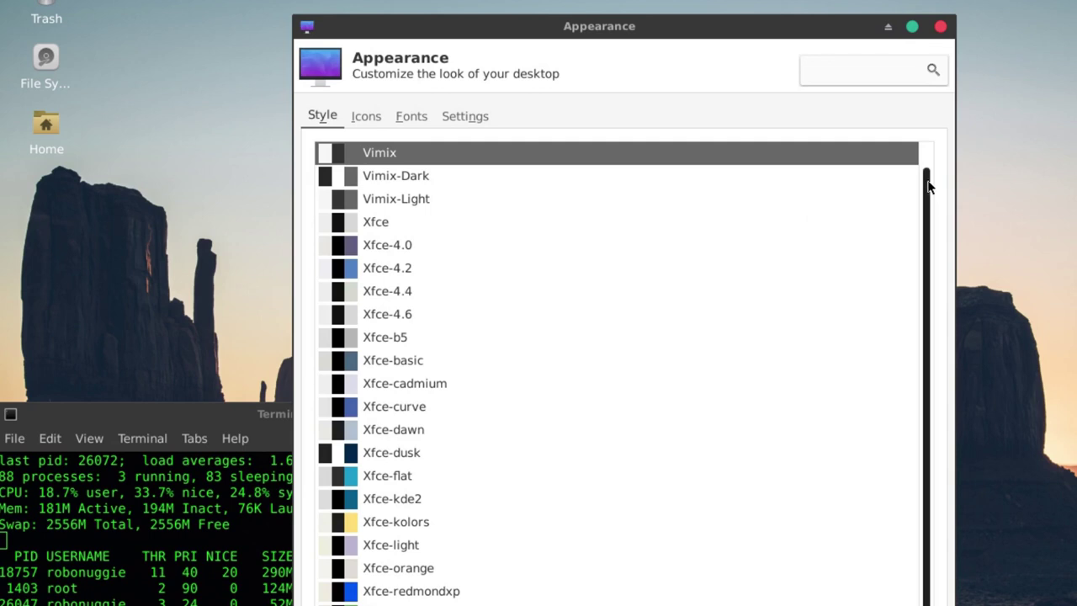
scroll(924, 202, "up", 1)
scroll(926, 309, "down", 1)
scroll(925, 309, "up", 1)
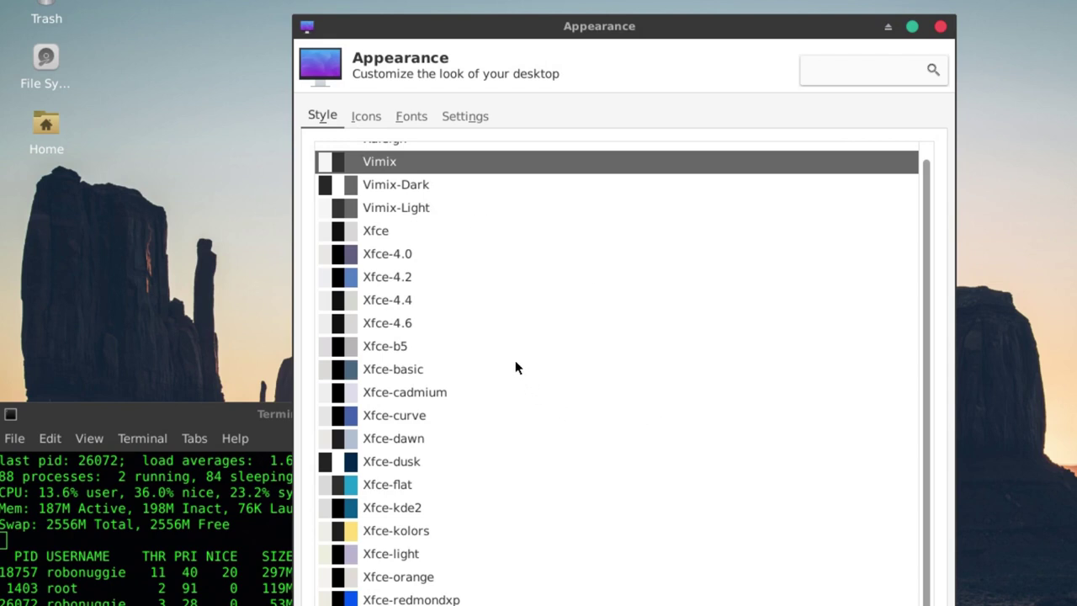
left_click(387, 326)
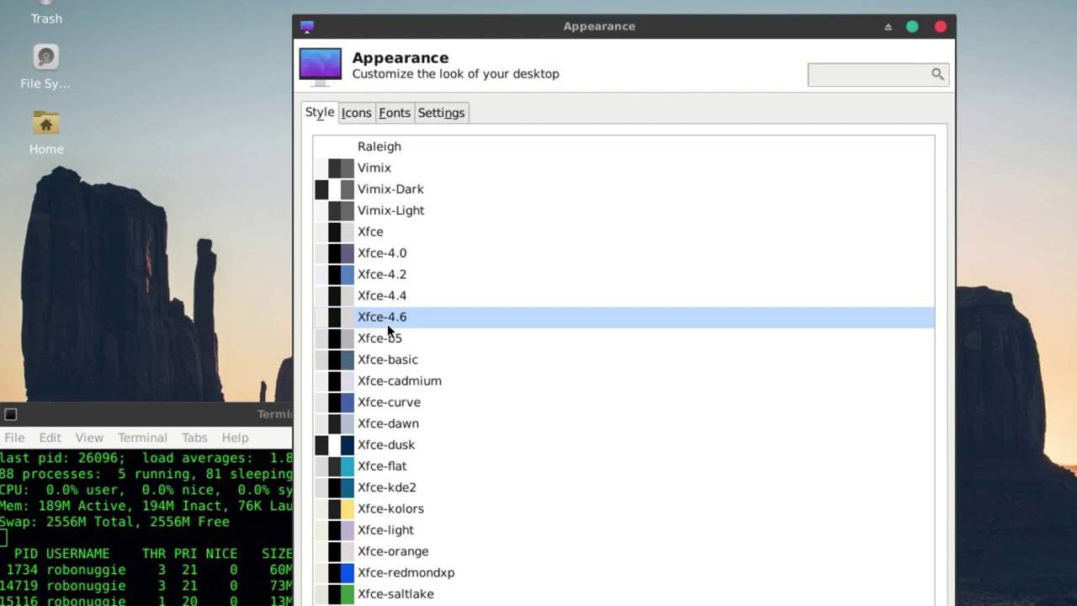
left_click(394, 551)
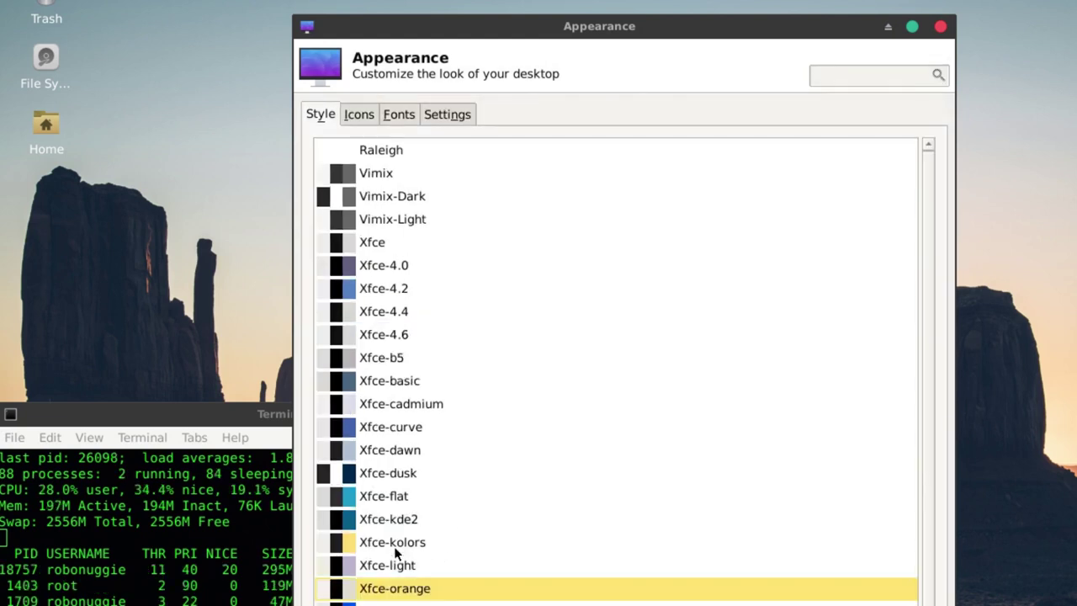
left_click(381, 359)
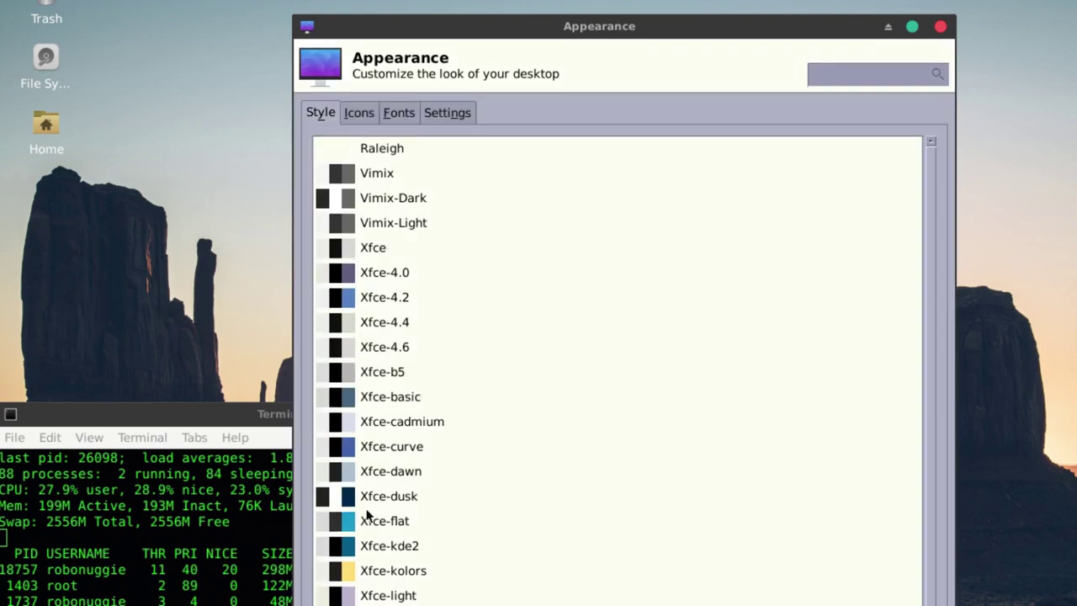
scroll(364, 479, "down", 2)
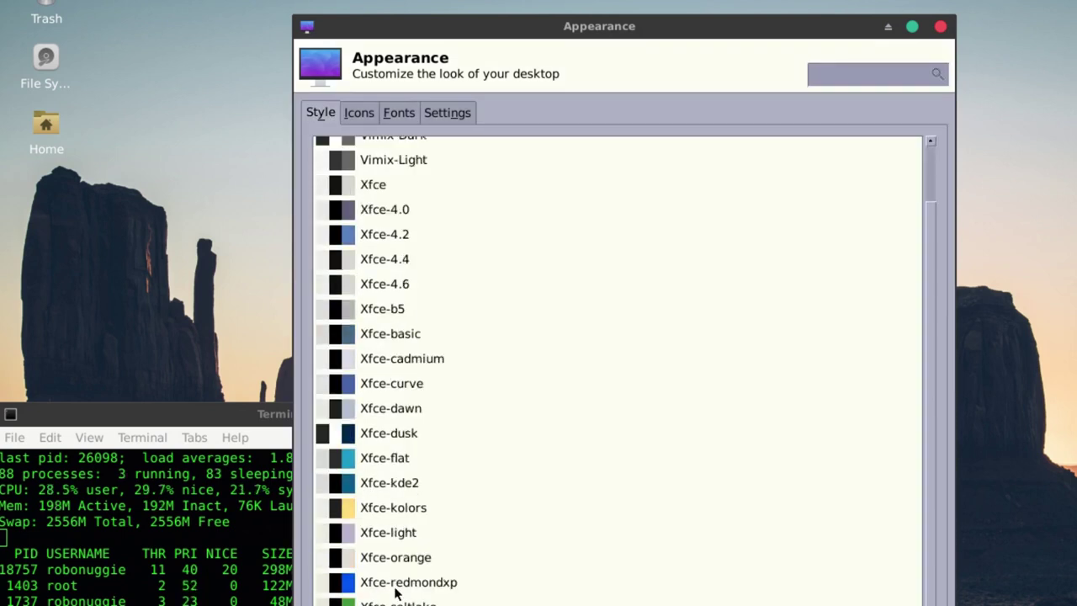
scroll(394, 589, "up", 2)
left_click(390, 395)
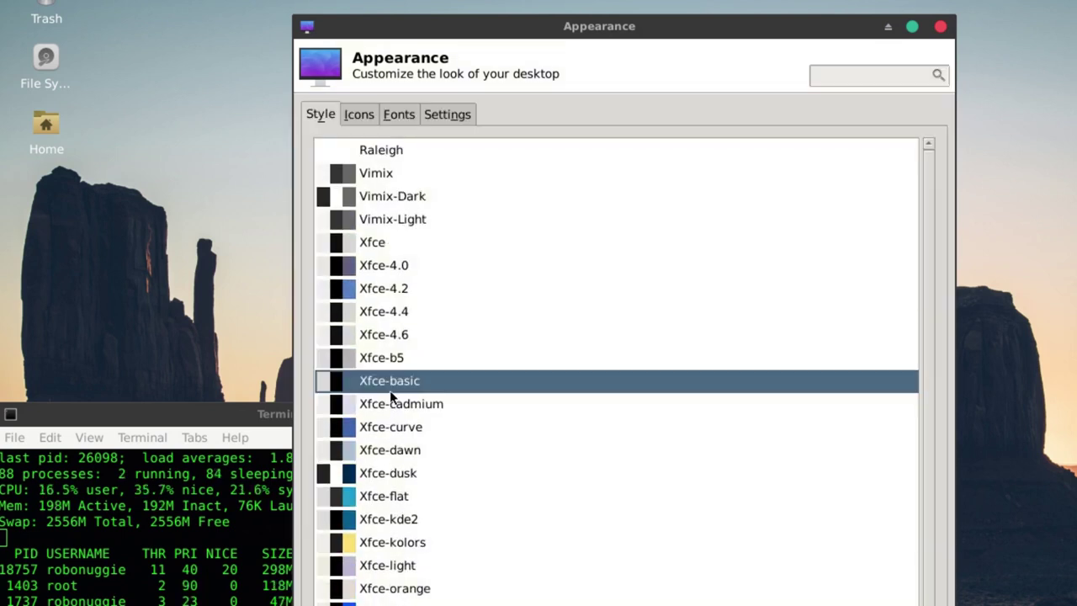
left_click(375, 177)
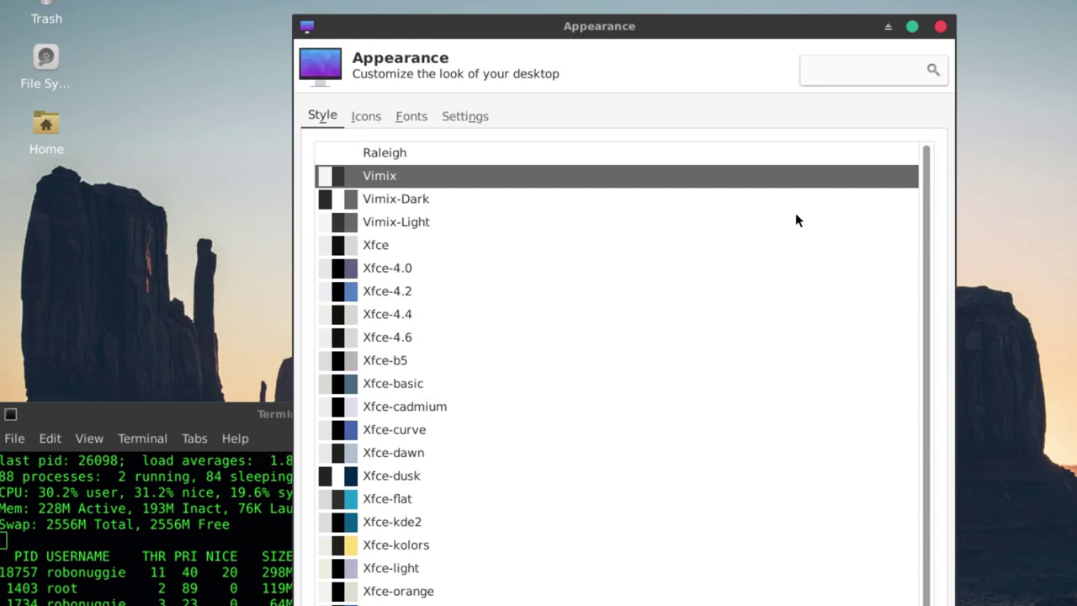
left_click(371, 116)
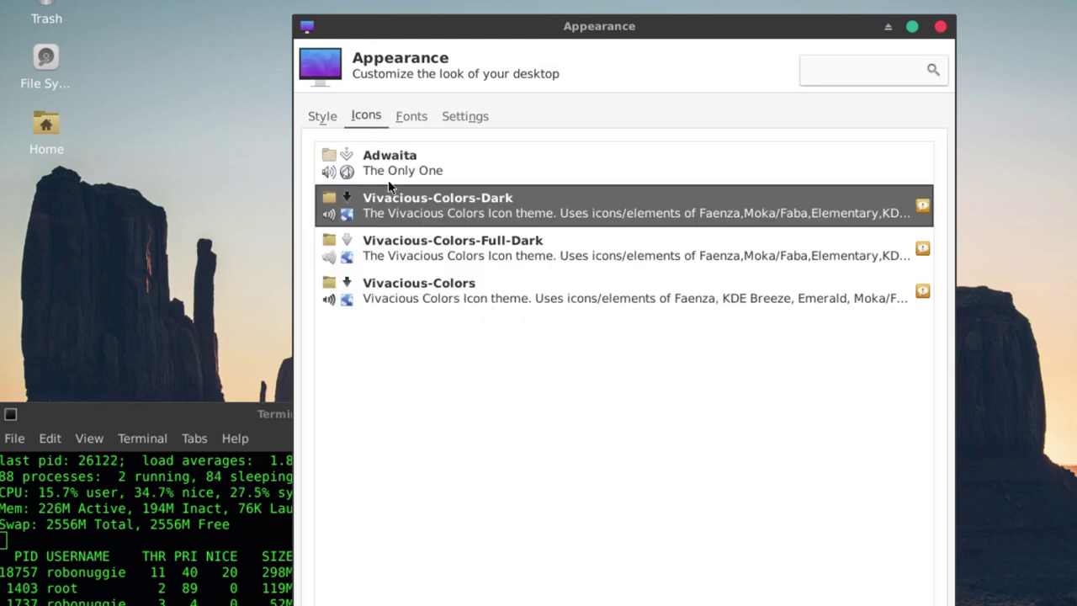
- Try several icon themes and settle on Vivacious-Colors-Dark
left_click(367, 255)
left_click(386, 298)
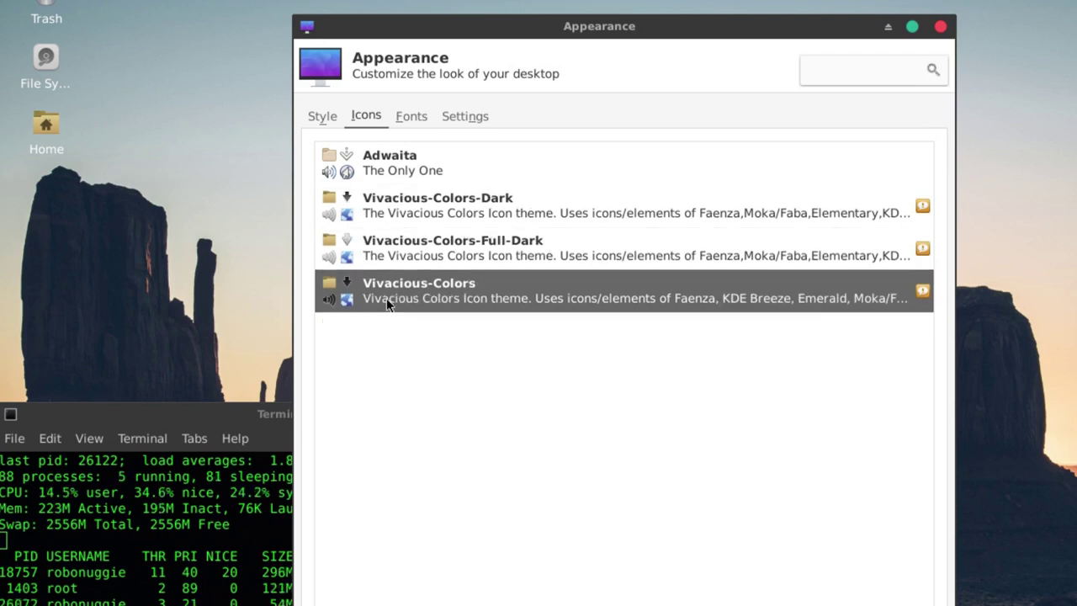
left_click(384, 157)
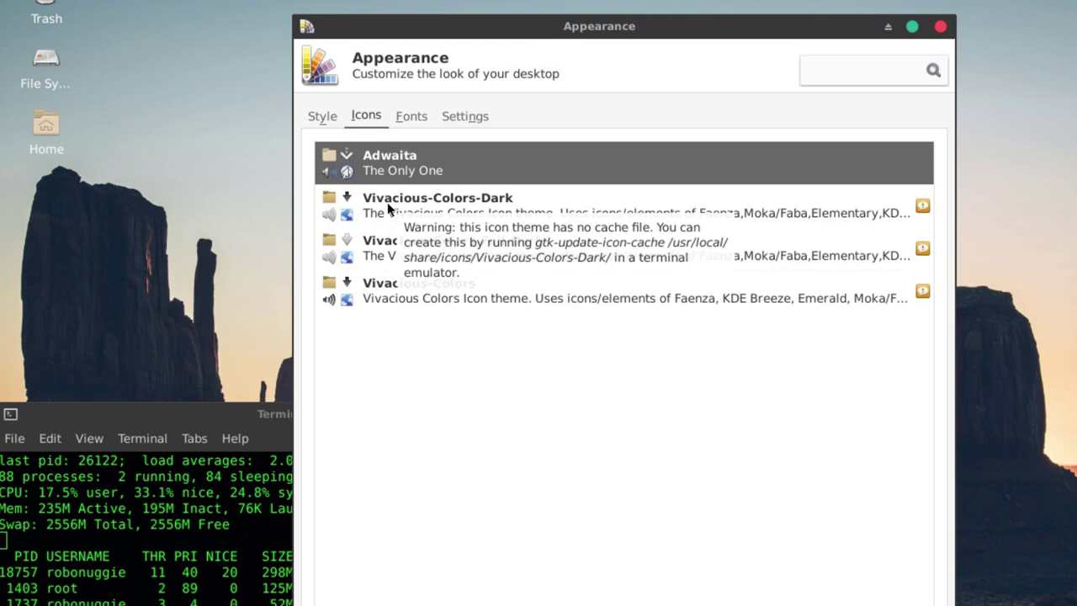
left_click(387, 202)
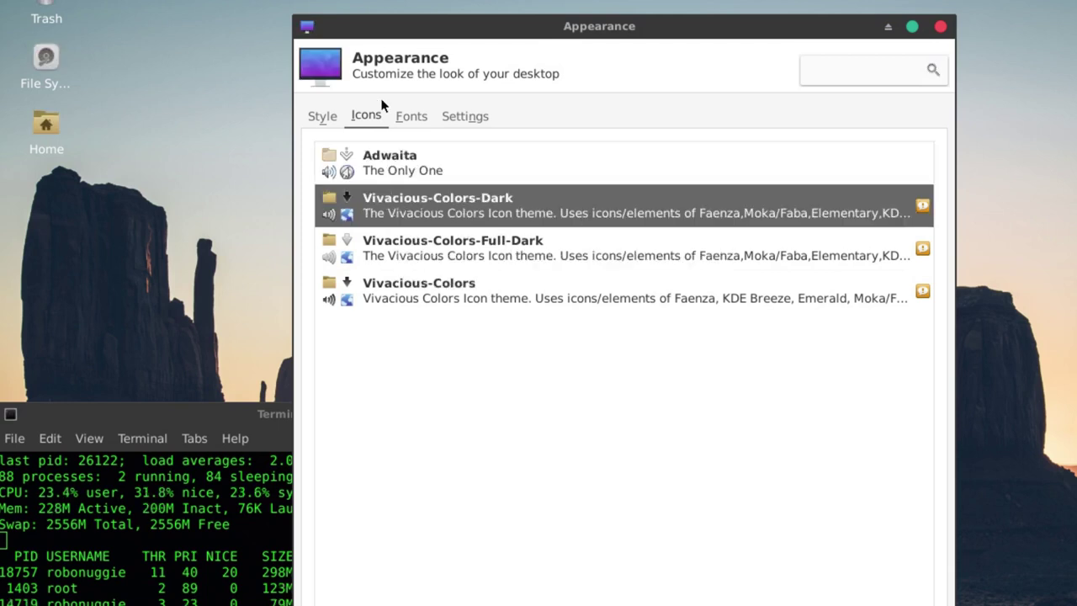
- Set the default Sans font size to 11
left_click(412, 117)
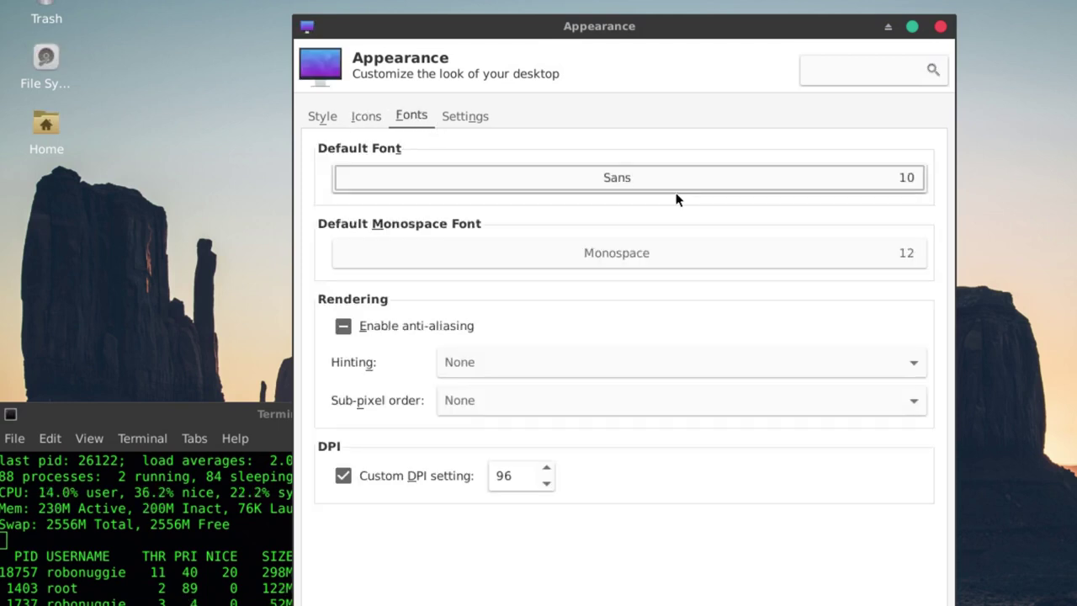
left_click(885, 180)
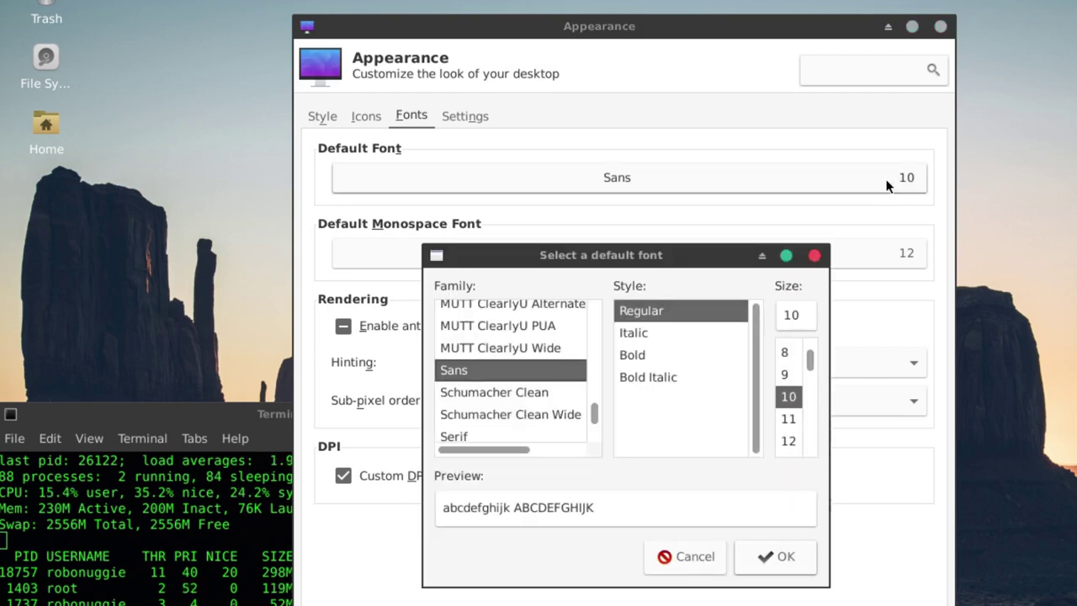
left_click(790, 418)
left_click(788, 440)
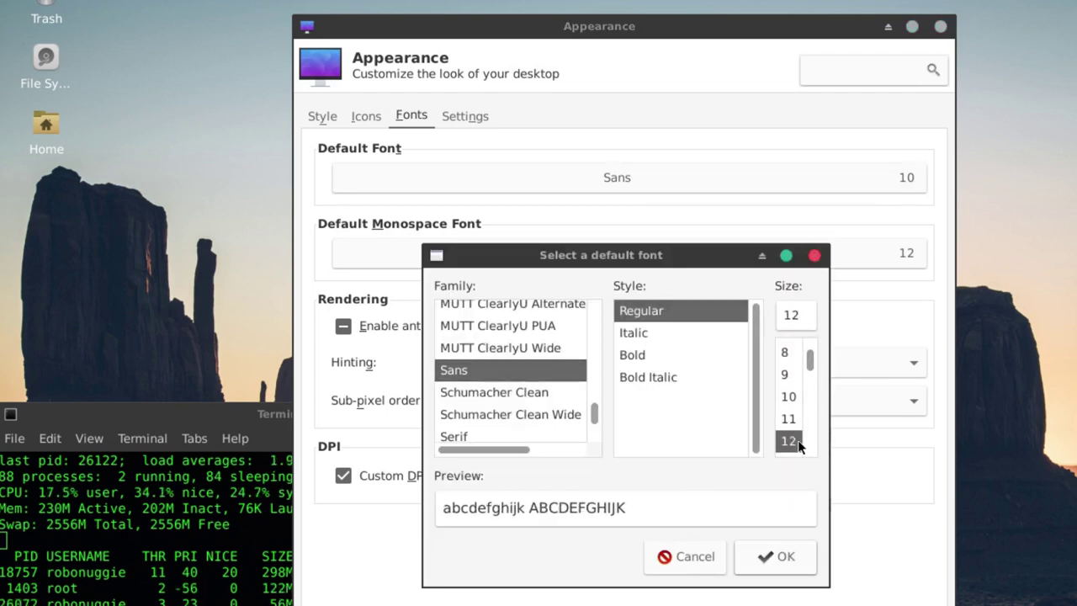
left_click(788, 418)
left_click(785, 560)
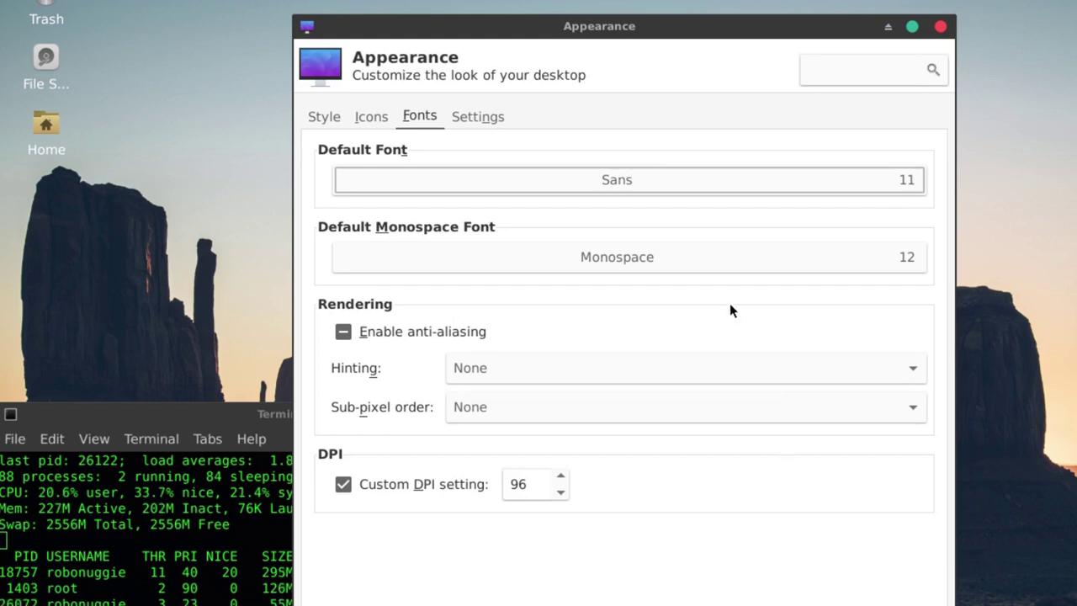
- Enable font anti-aliasing and set hinting to Slight
left_click(344, 331)
left_click(344, 331)
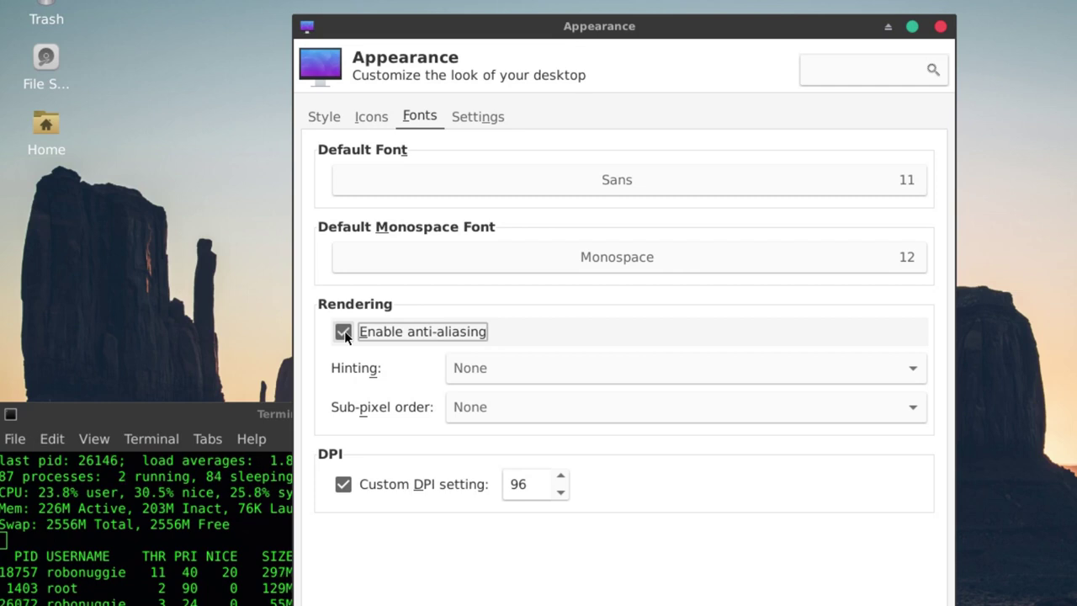
left_click(524, 378)
left_click(525, 393)
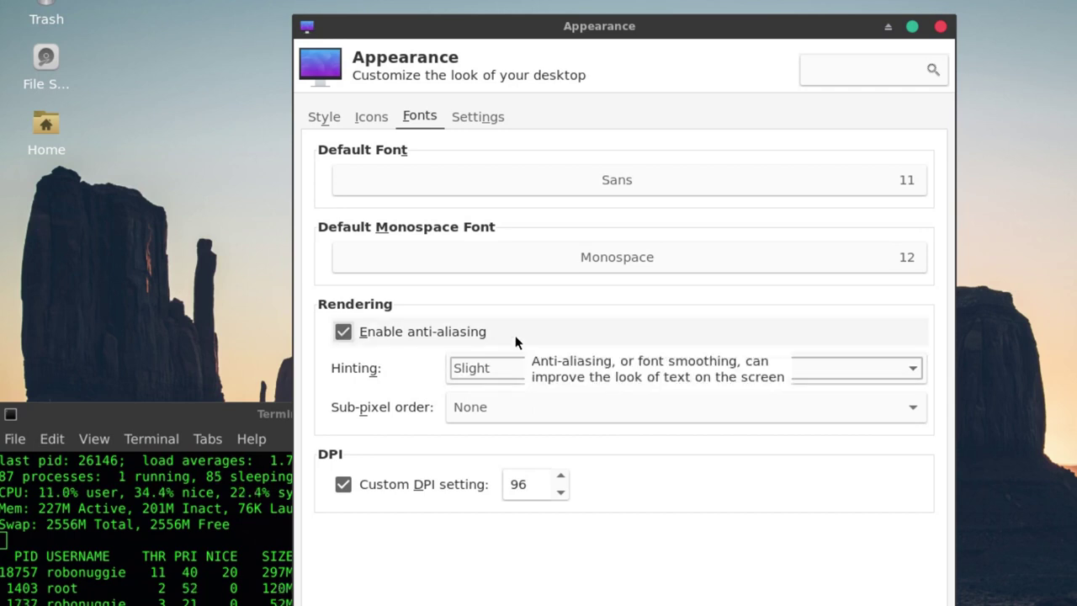
- Check the toolbar and menu image options, then browse Window Manager's Keyboard, Focus and Advanced tabs
left_click(481, 122)
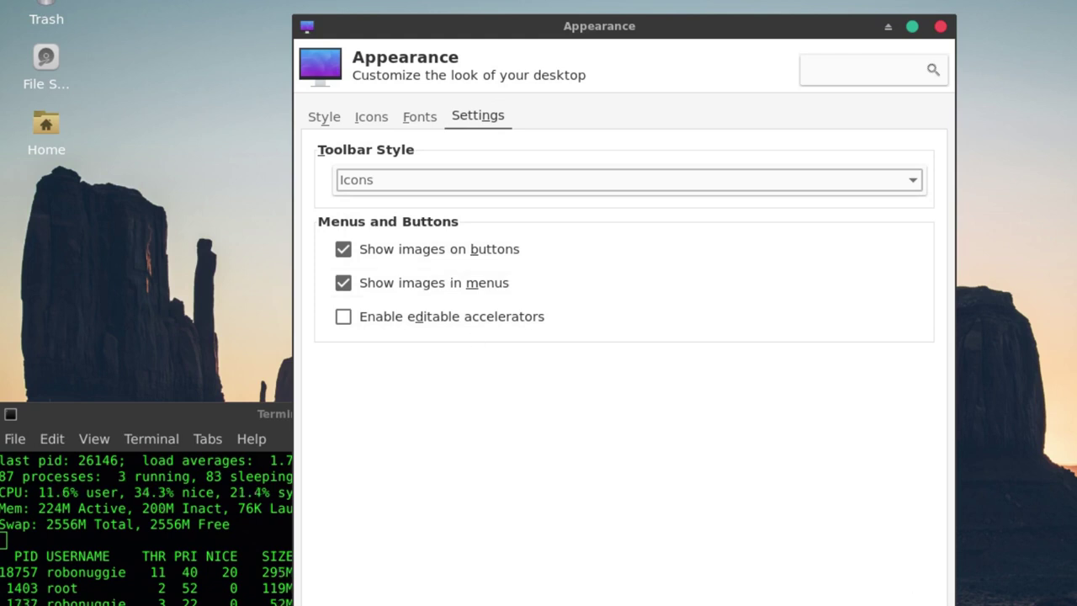
left_click(807, 598)
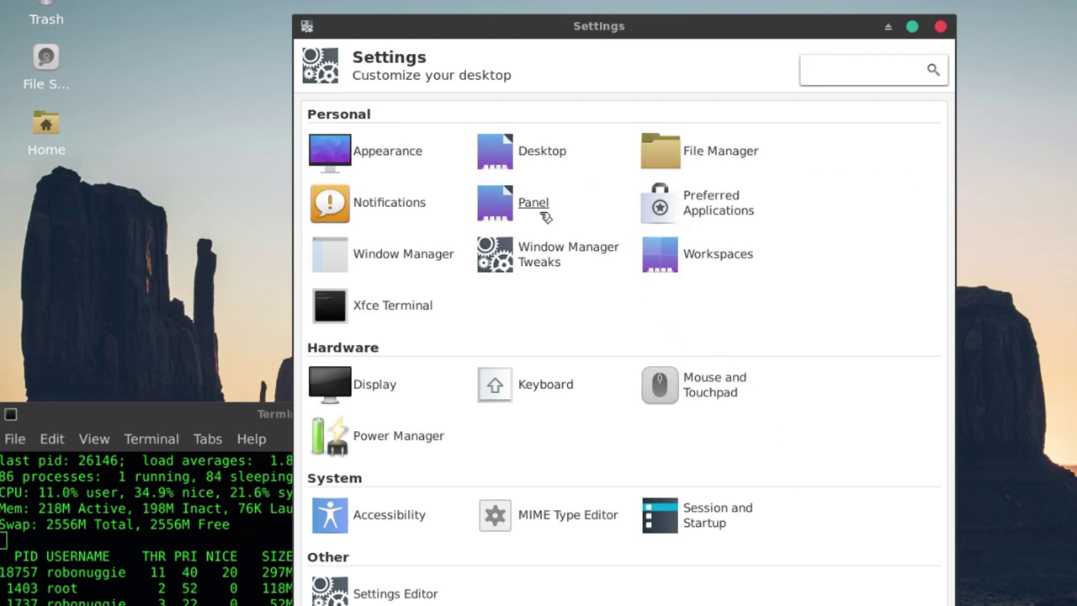
left_click(362, 259)
mouse_move(477, 32)
left_mouse_down()
mouse_move(597, 74)
mouse_move(440, 118)
mouse_move(516, 31)
mouse_move(495, 22)
left_mouse_up()
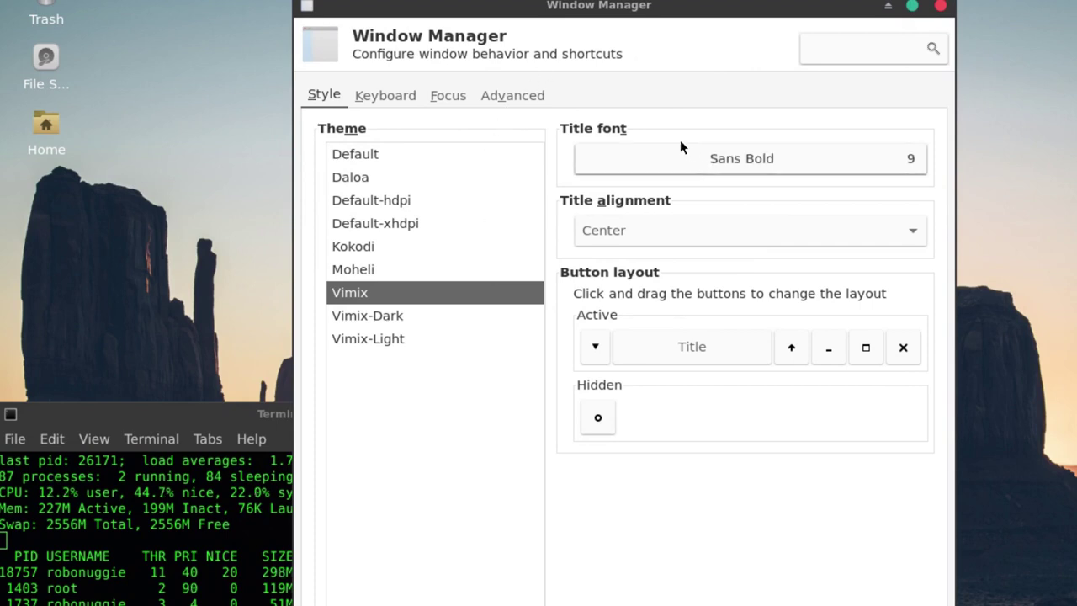
left_click(395, 95)
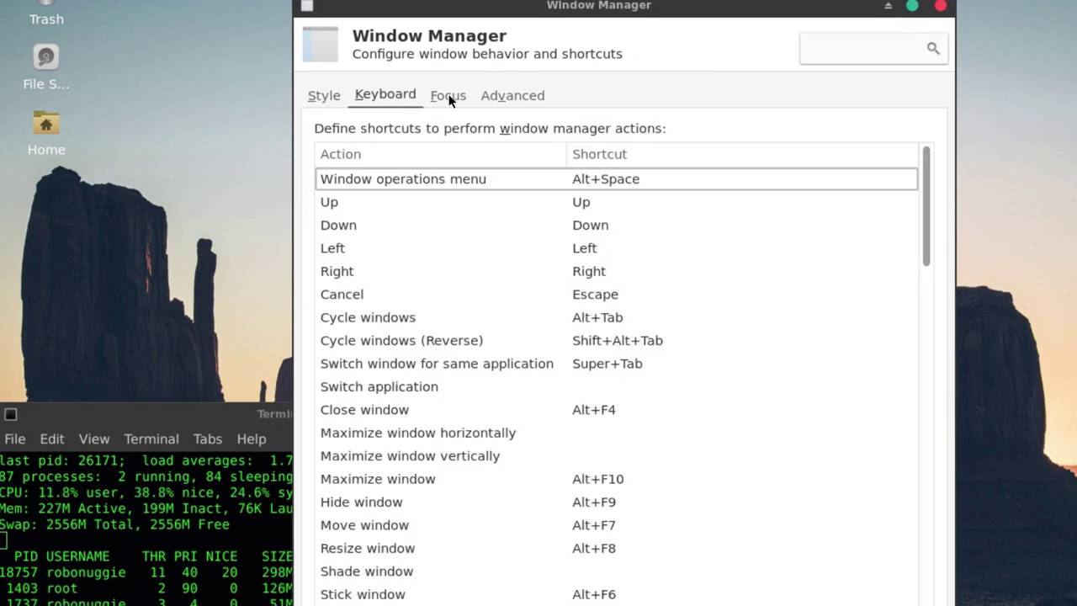
left_click(450, 96)
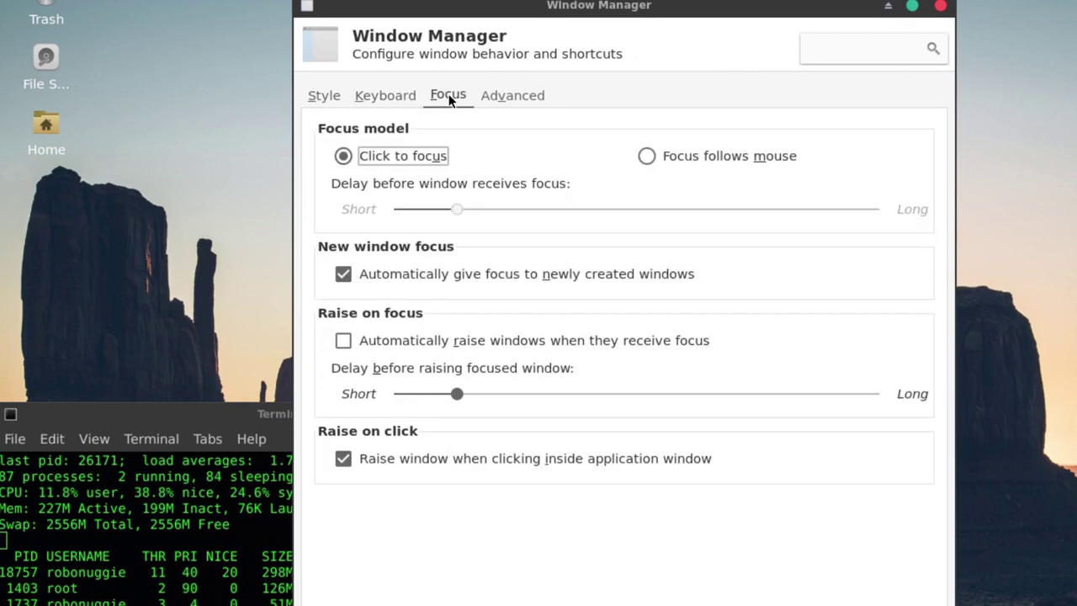
left_click(496, 96)
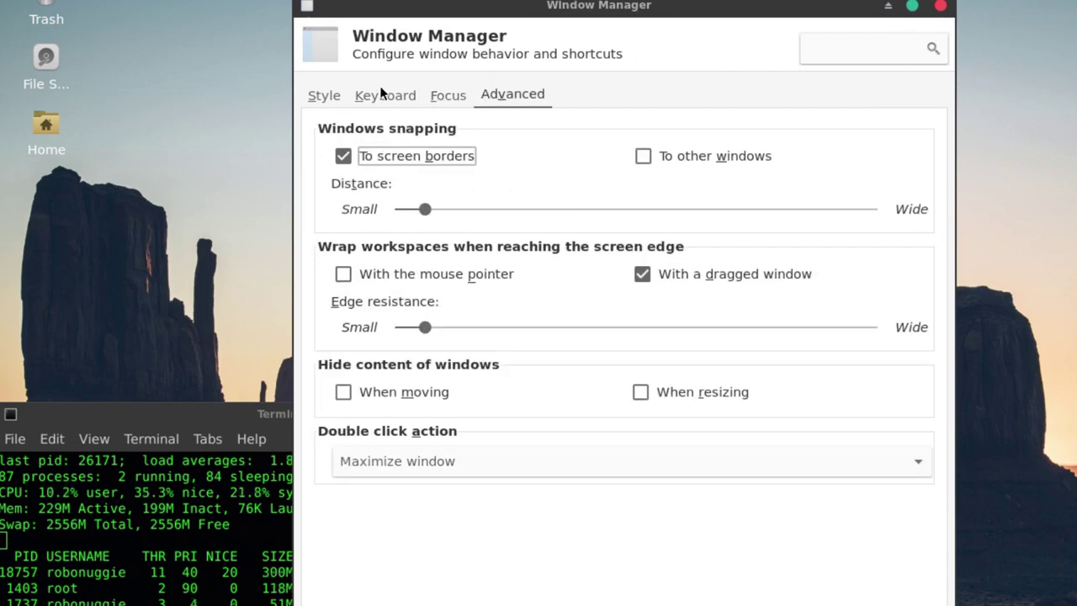
left_click(396, 604)
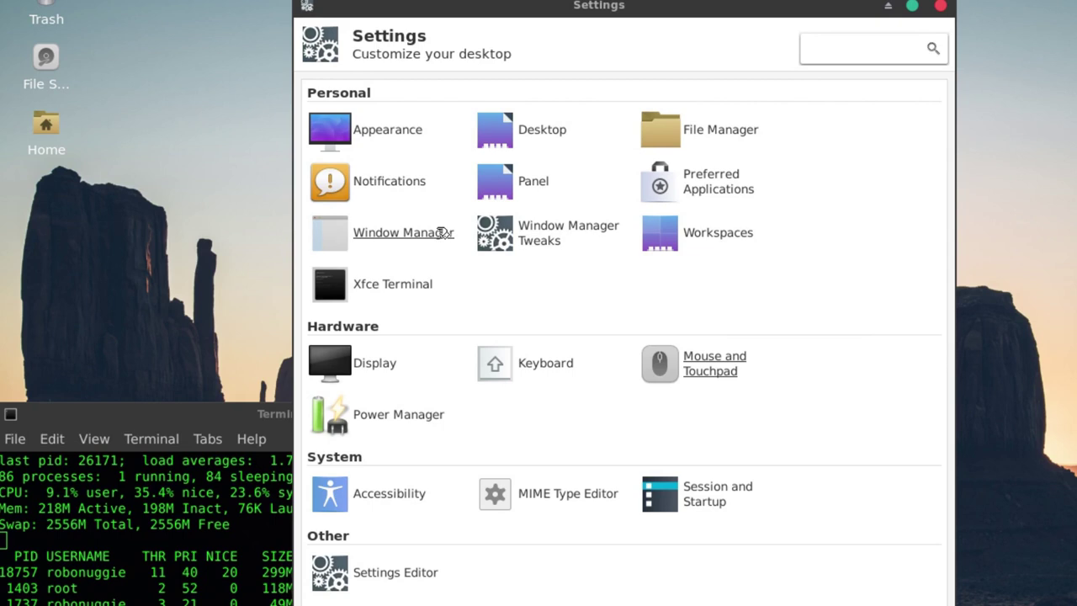
- Browse the Window Manager Tweaks tabs, turn off display compositing, and return to the overview
left_click(532, 237)
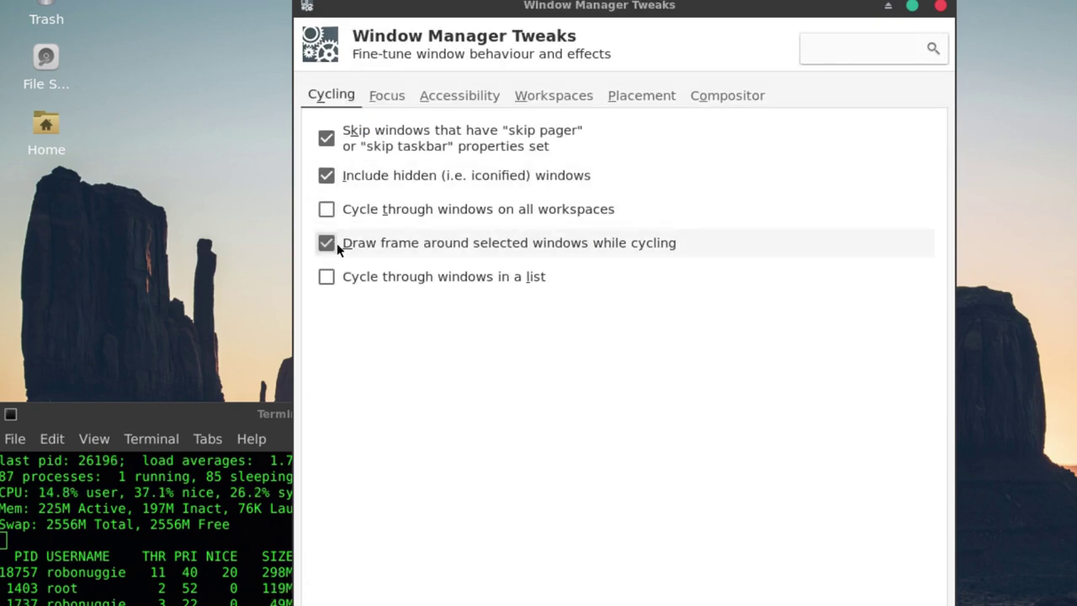
left_click(386, 97)
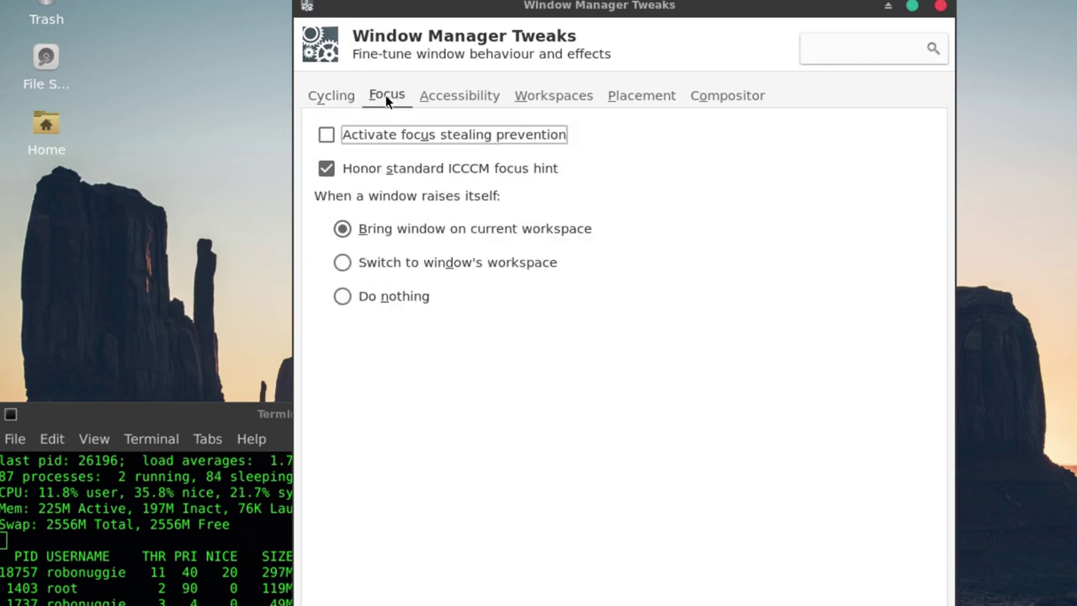
left_click(471, 96)
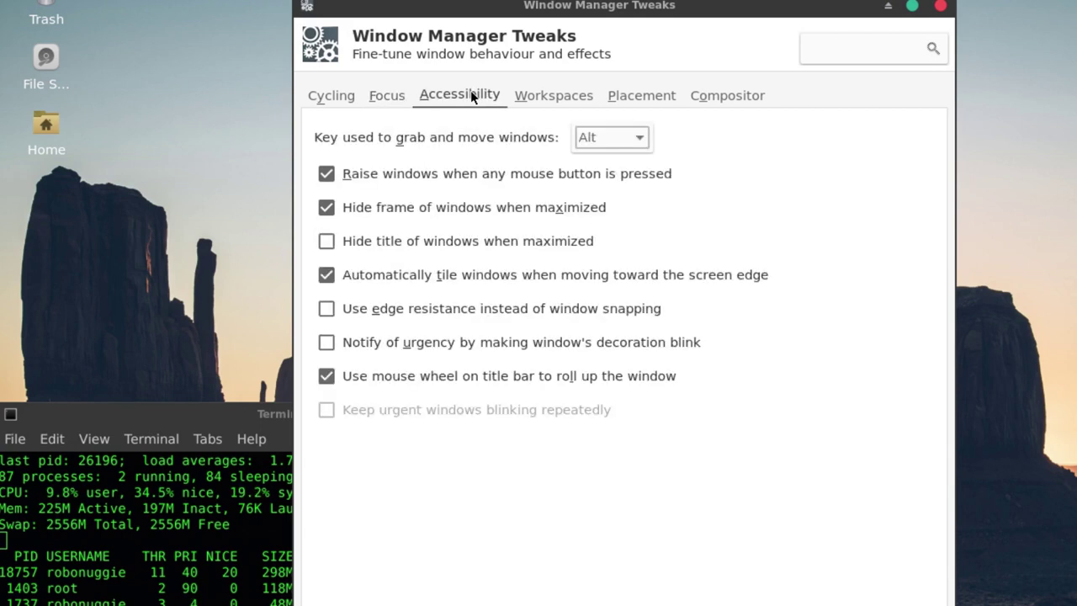
left_click(548, 98)
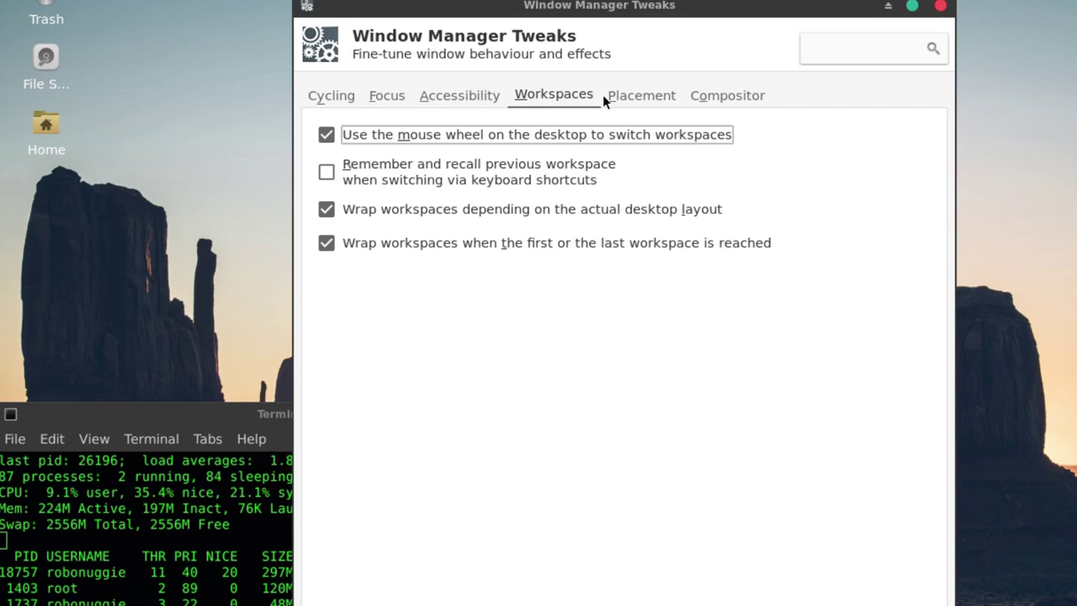
left_click(648, 96)
left_click(701, 97)
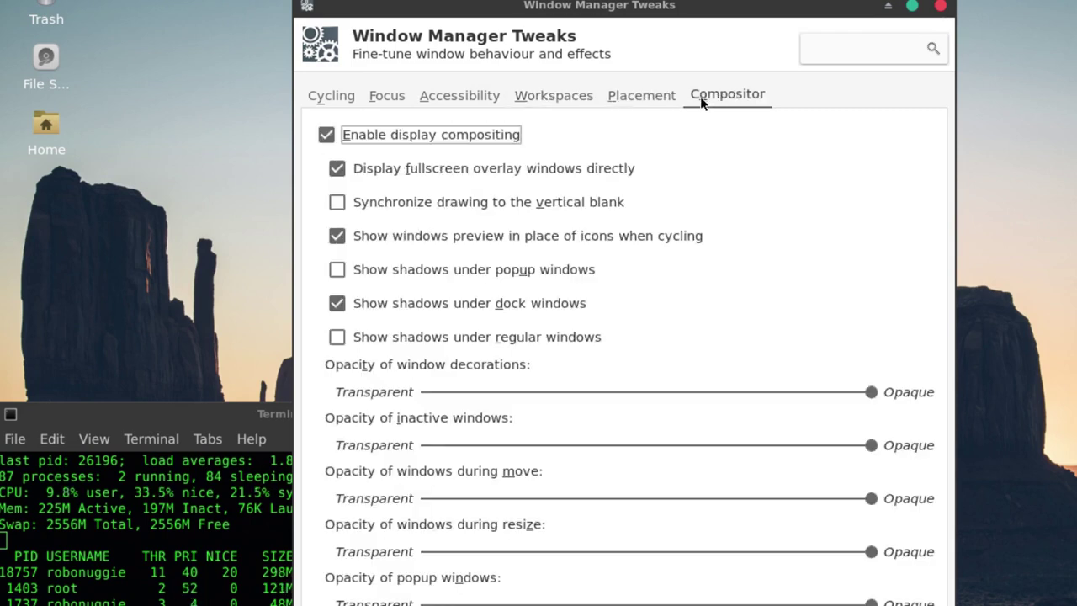
left_click(390, 135)
left_click_drag(420, 11, 378, 15)
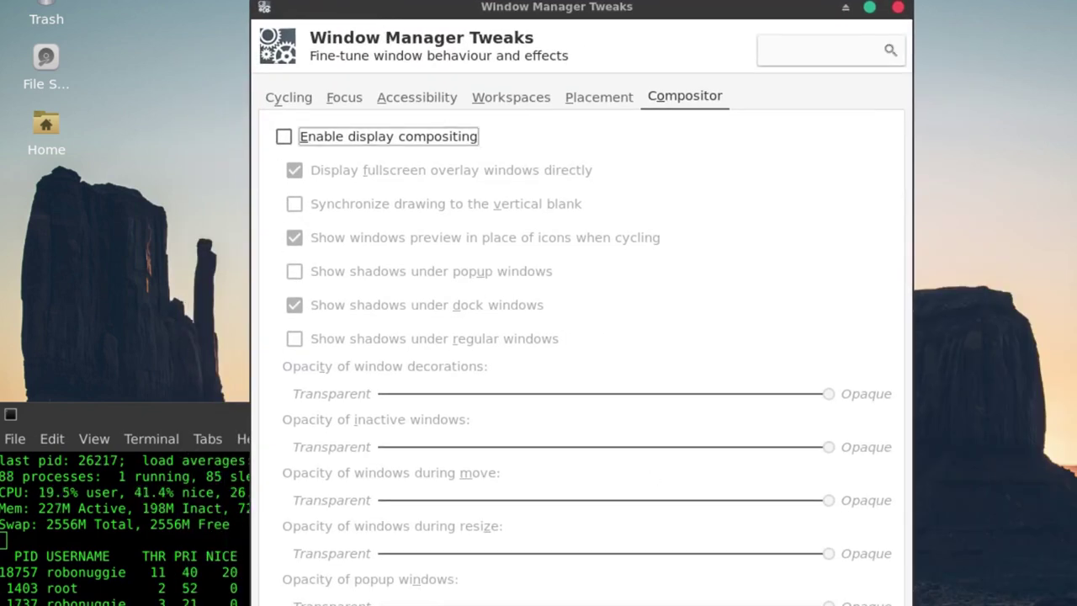
key("Escape")
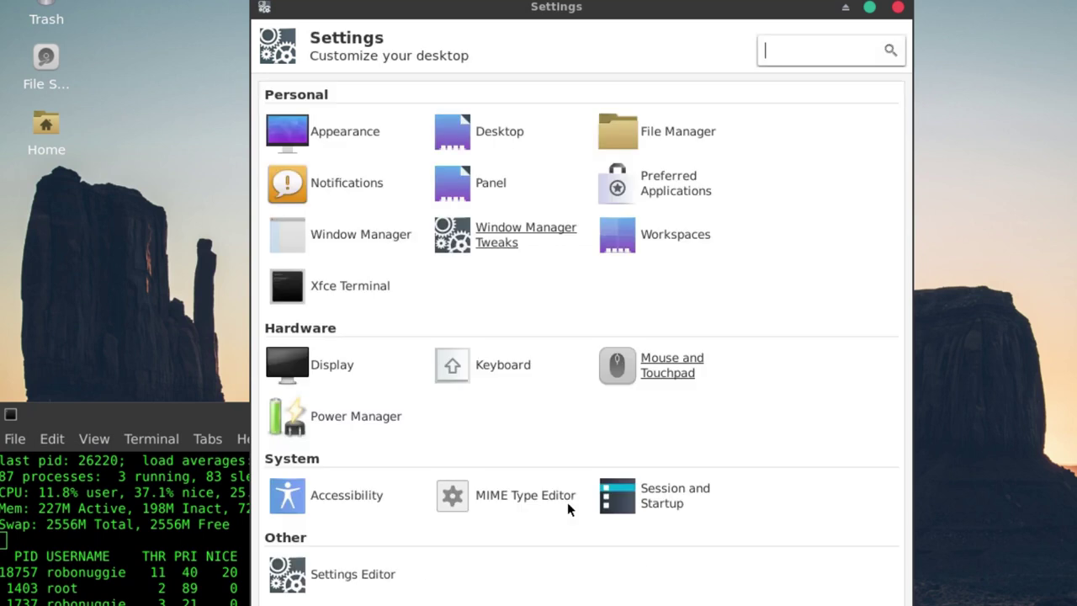
- View the Xfce Terminal preferences and close them
left_click(345, 290)
left_click(344, 292)
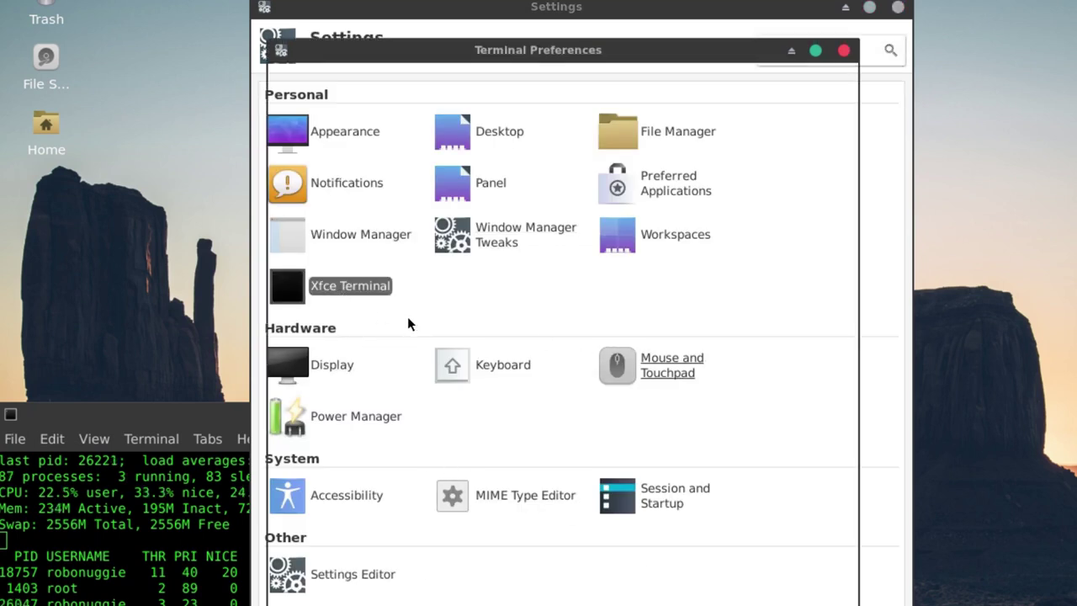
left_click_drag(426, 51, 290, 105)
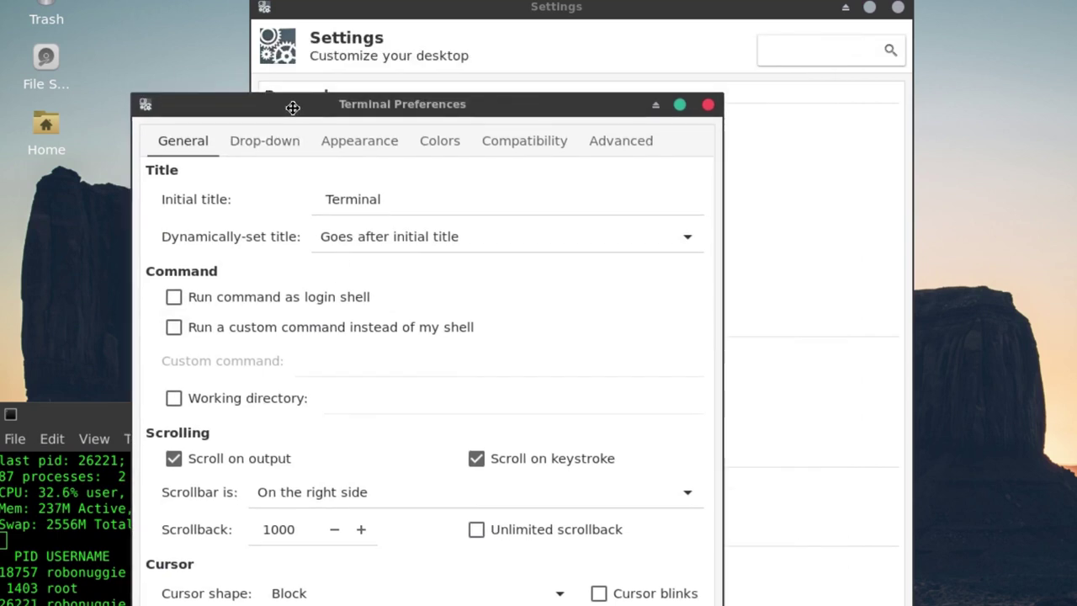
left_click(707, 106)
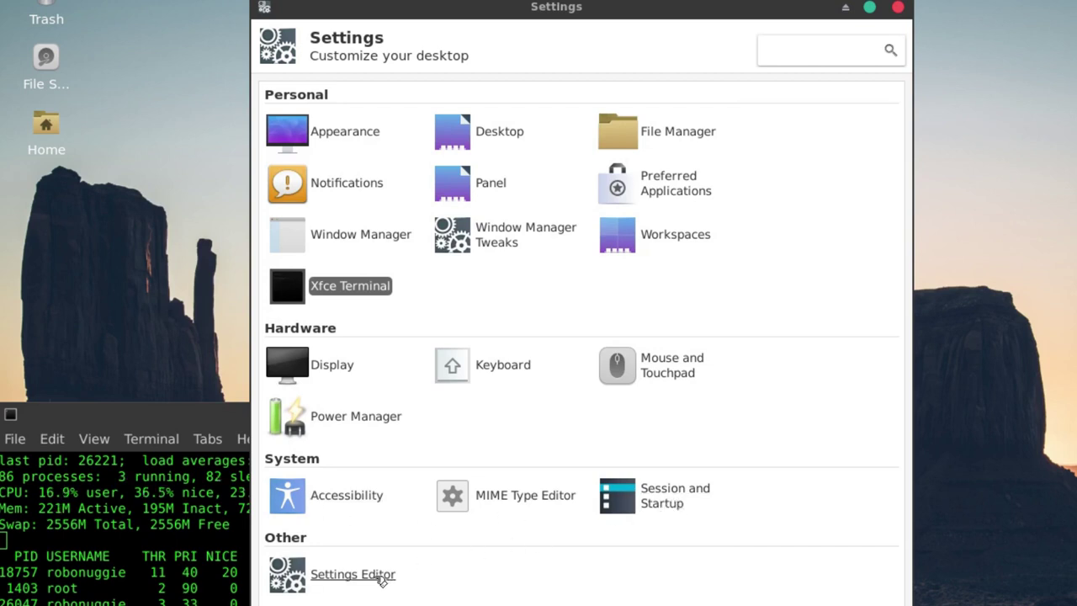
- Browse the thunar, xfwm4, xfce4-session and xfce4-mixer channels in the Settings Editor, then close it
left_click(349, 581)
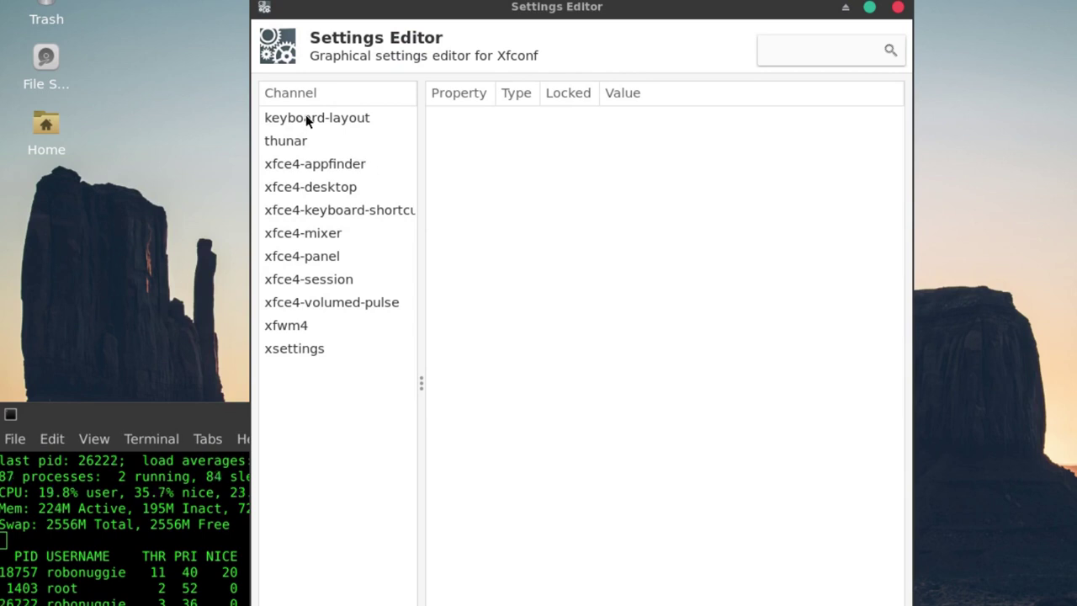
left_click(284, 143)
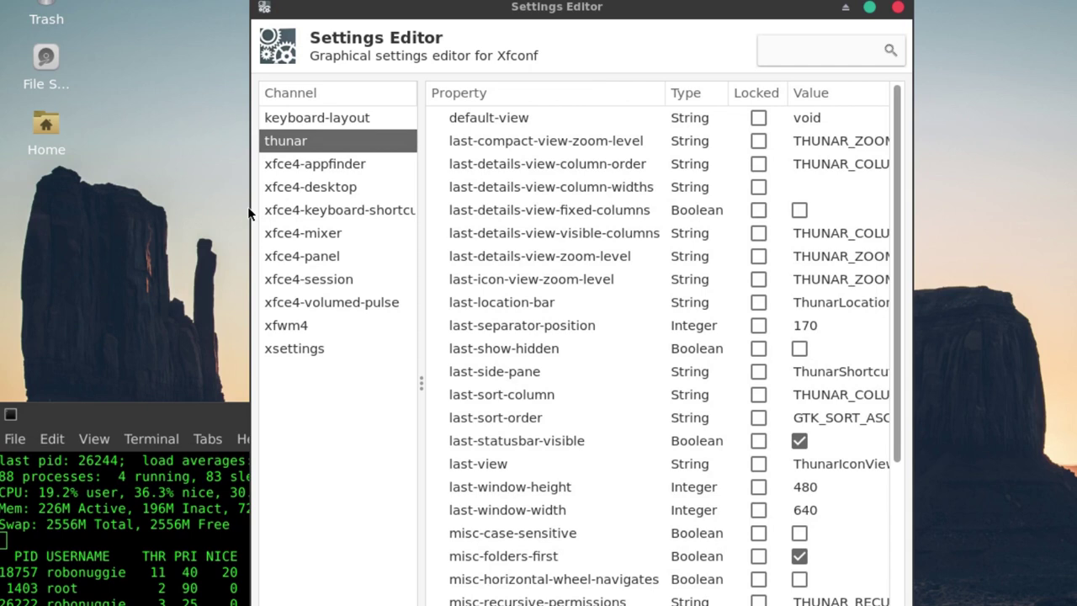
left_click_drag(248, 210, 100, 217)
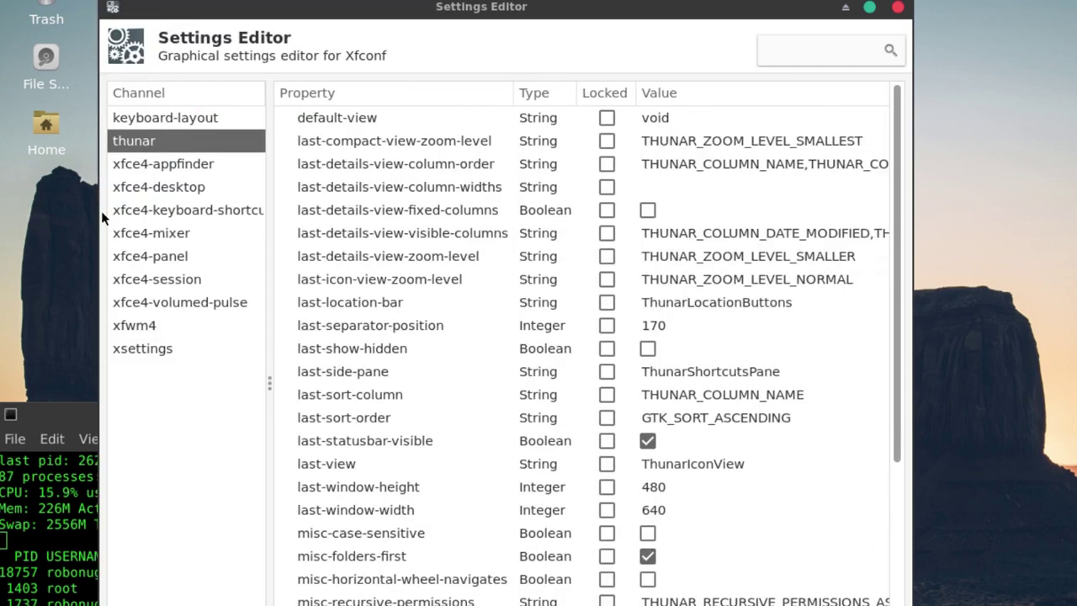
left_click(147, 323)
left_click(147, 278)
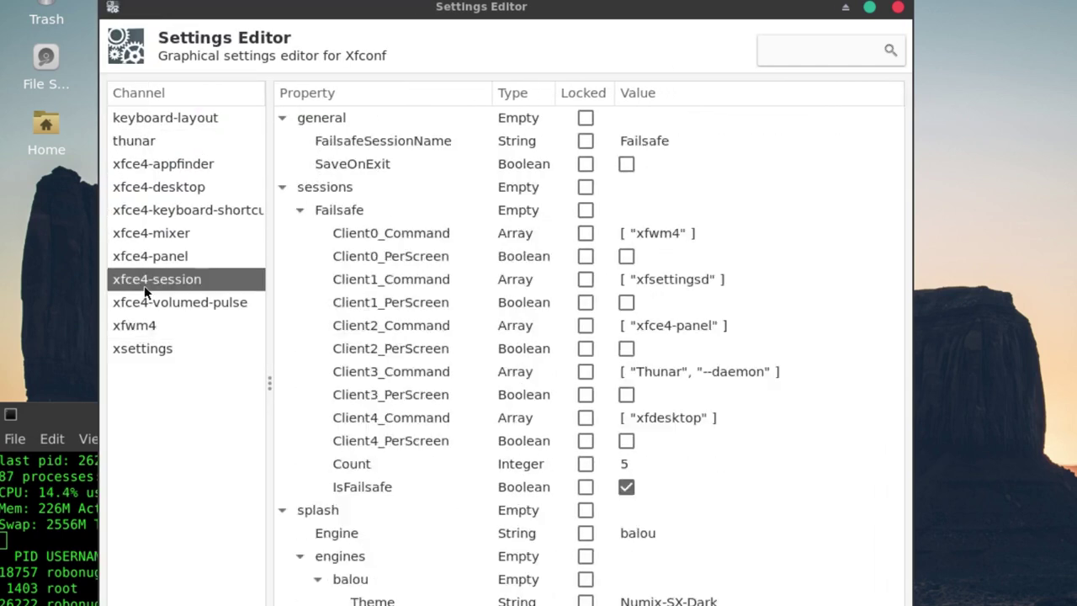
left_click(134, 233)
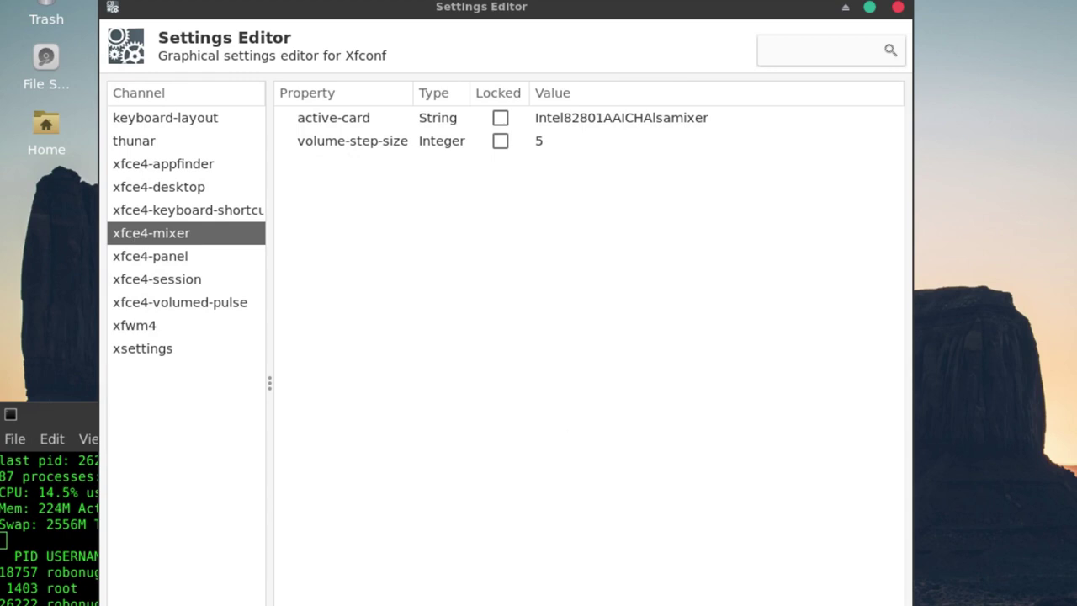
key("alt+F4")
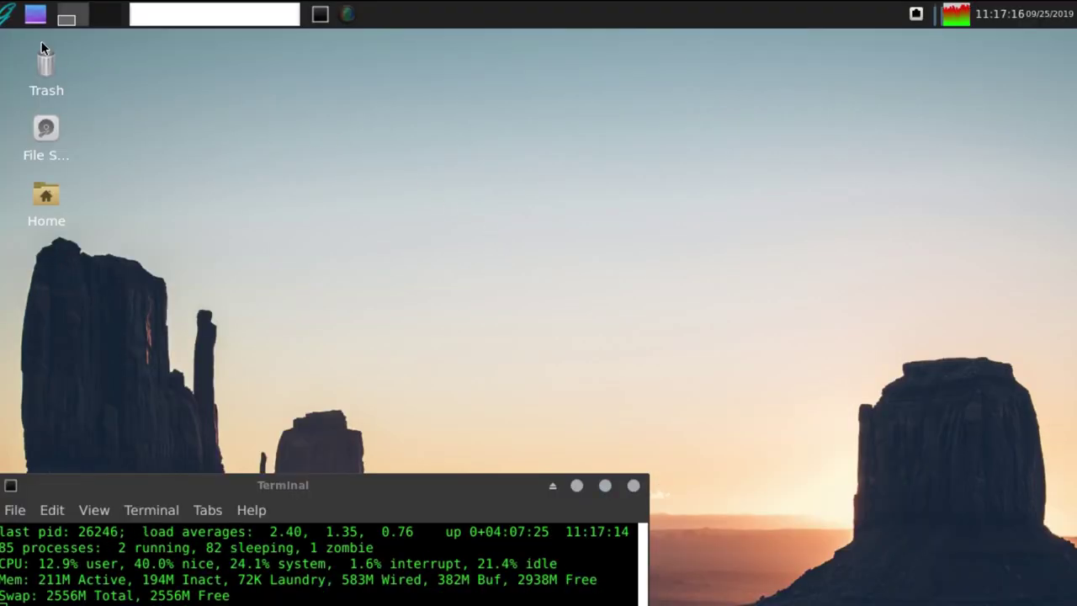
- Launch LibreOffice Writer from the Whisker menu's Office category
left_click(7, 13)
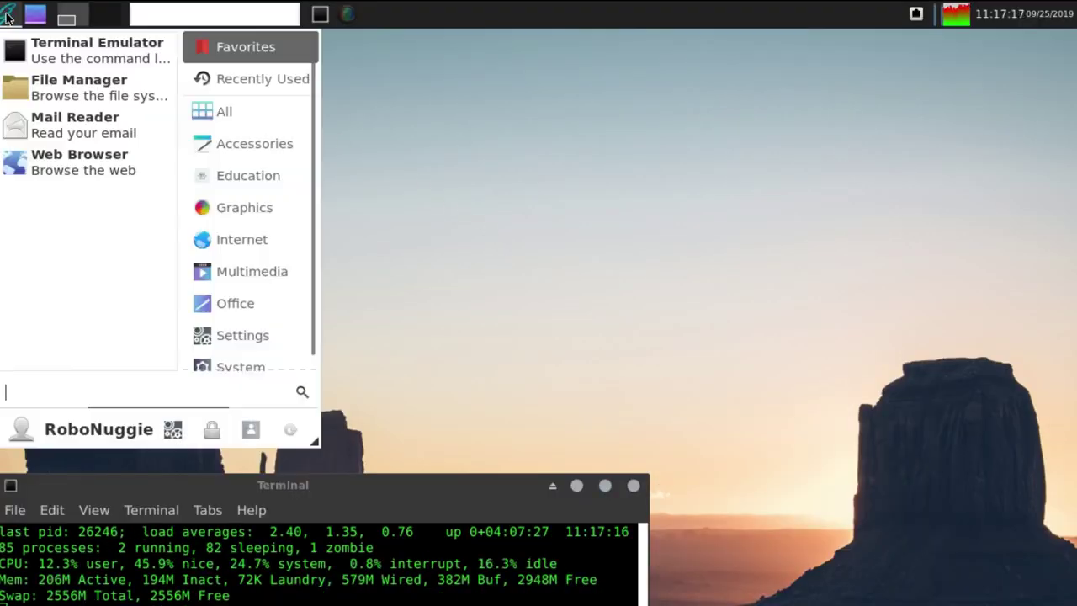
left_click(220, 302)
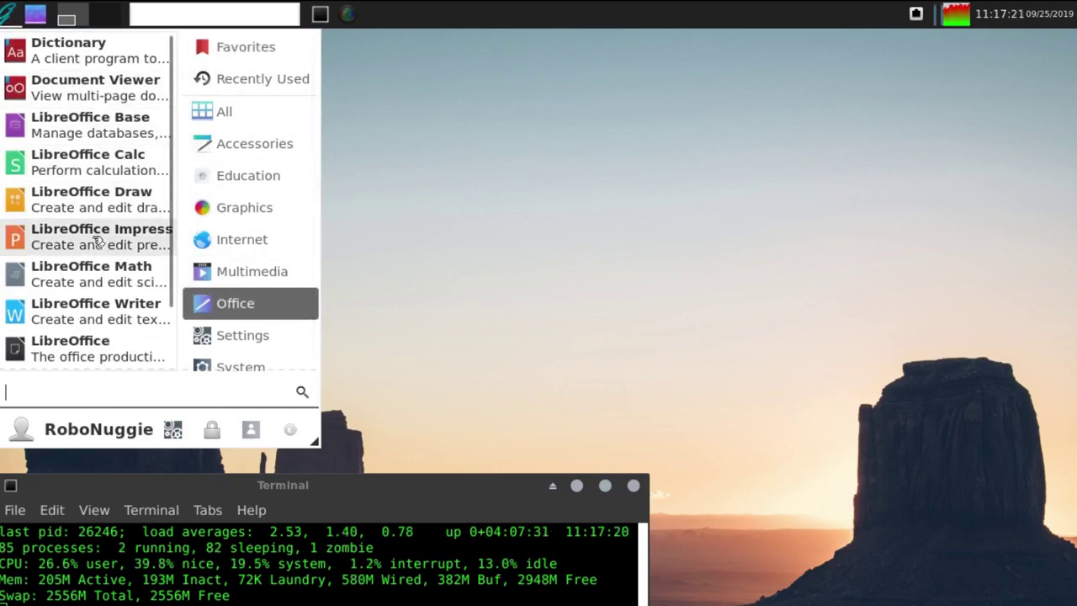
left_click(82, 310)
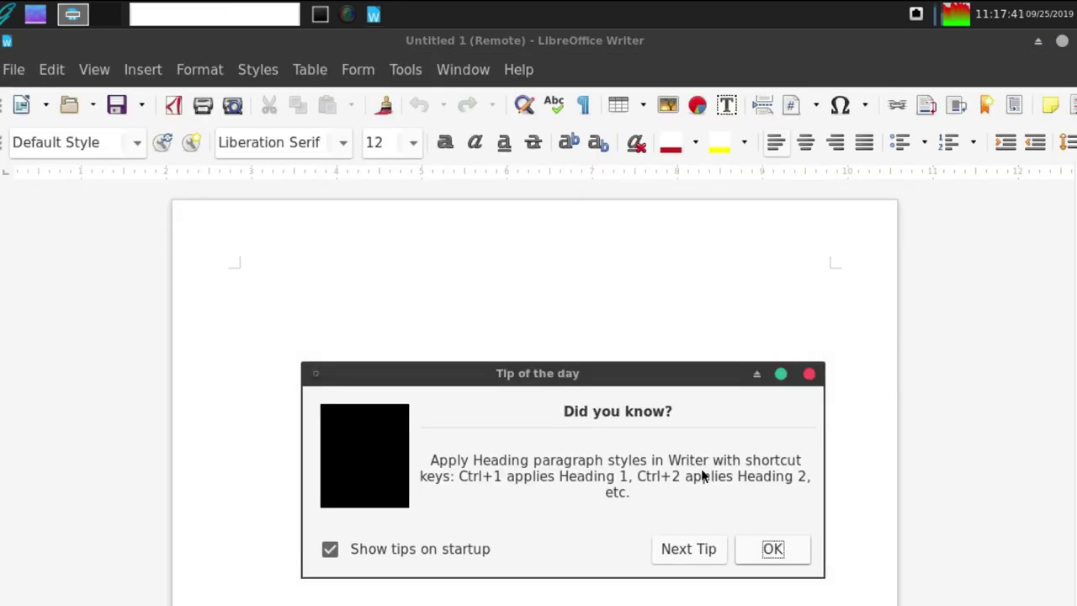
- Dismiss the tip of the day, type Hello! and select the word Hello
left_click(766, 548)
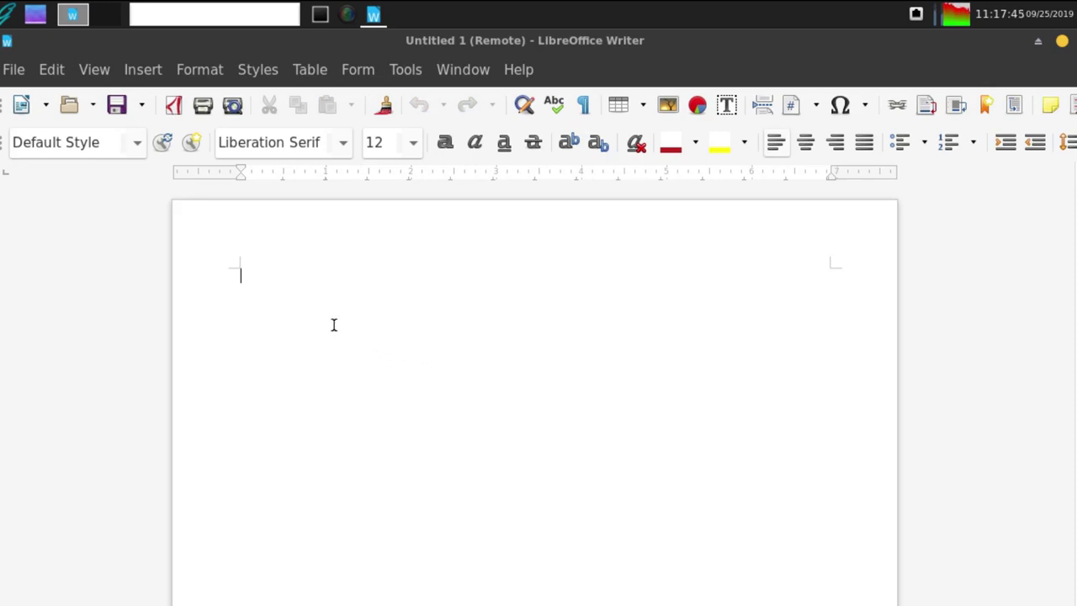
type("Hello!")
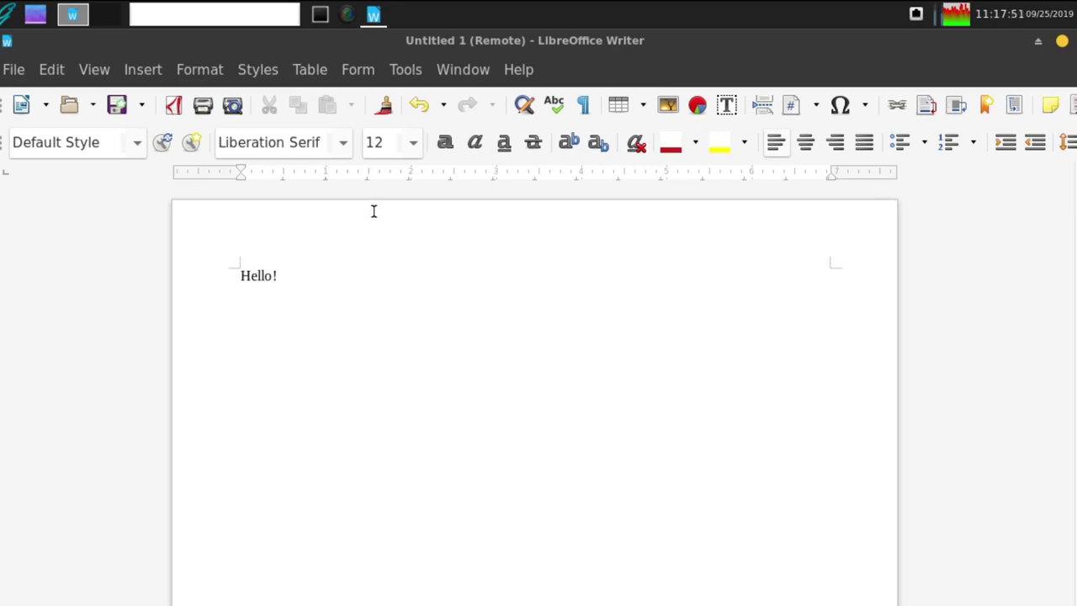
double_click(262, 269)
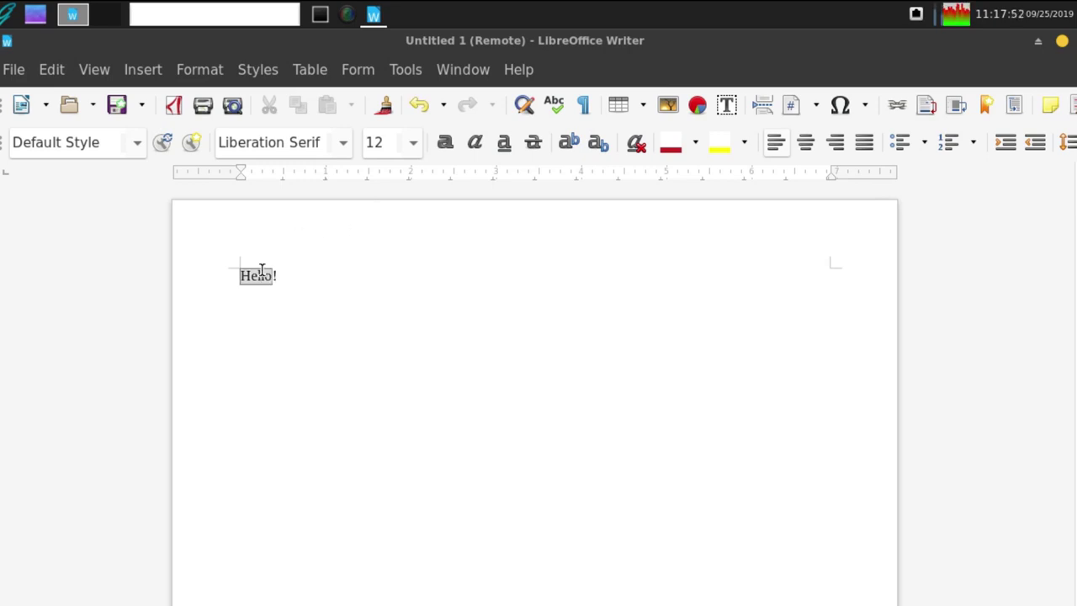
left_click(343, 144)
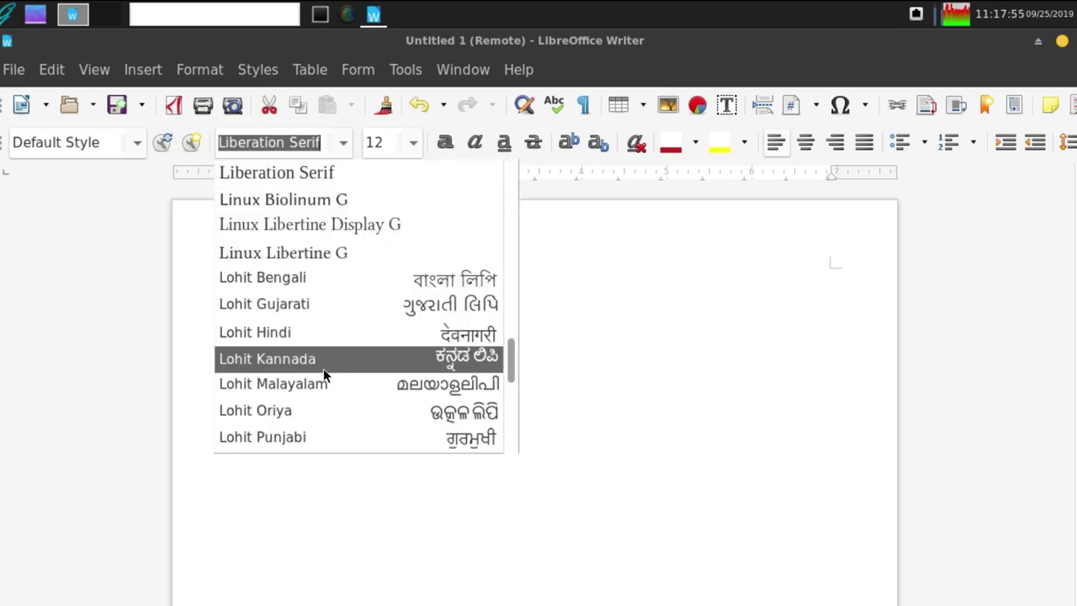
scroll(311, 352, "down", 5)
scroll(313, 351, "up", 12)
scroll(314, 348, "up", 3)
left_click(617, 270)
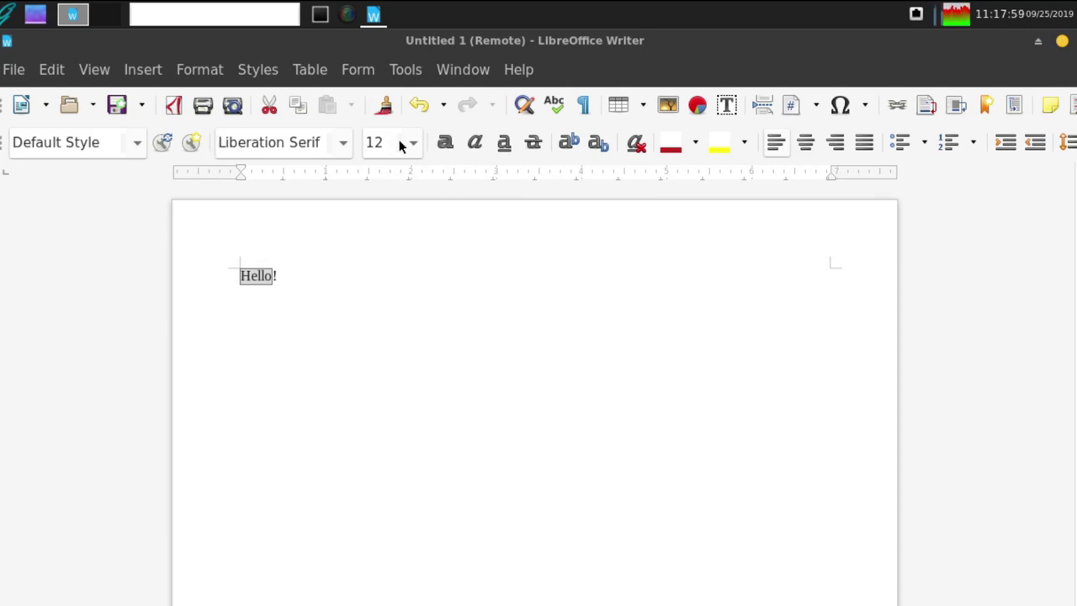
- Make Hello 96 pt, centred, in the Twitter Color Emoji font
left_click(412, 143)
left_click_drag(416, 203, 416, 266)
left_click(380, 316)
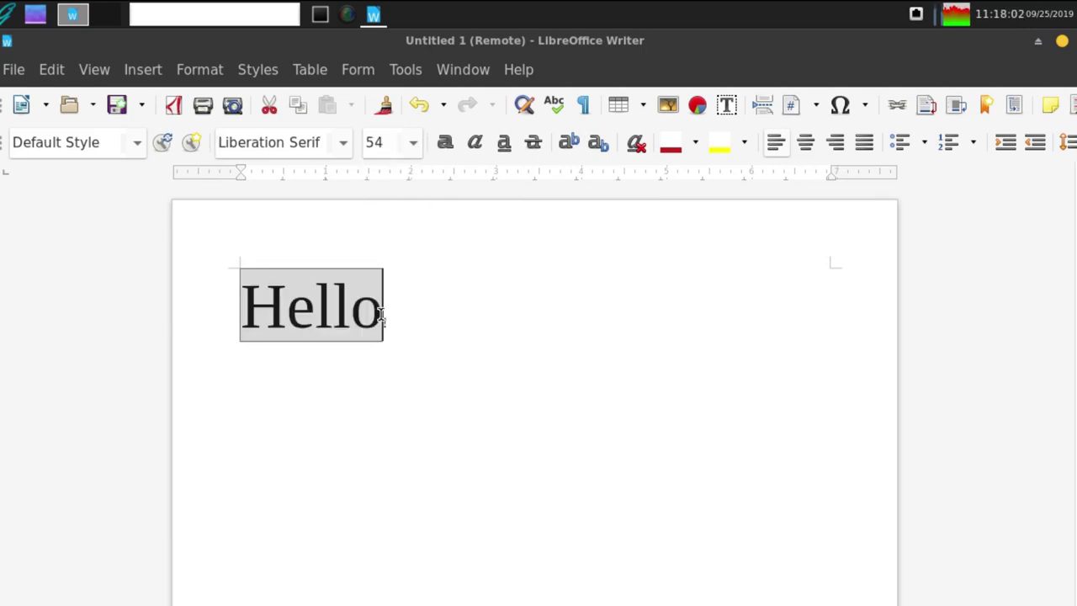
left_click(413, 143)
left_click(388, 317)
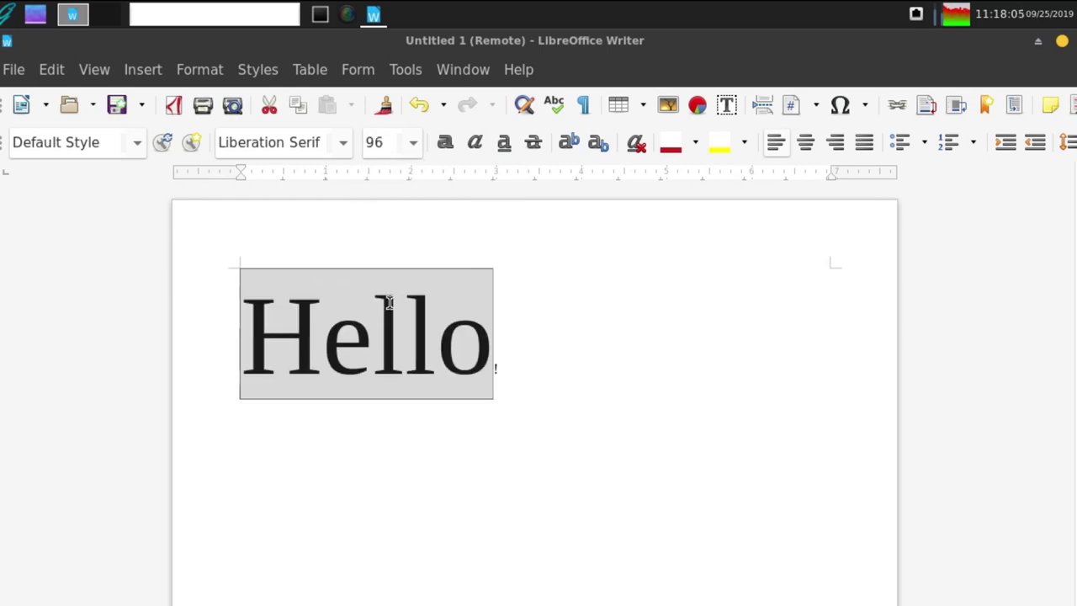
left_click(804, 143)
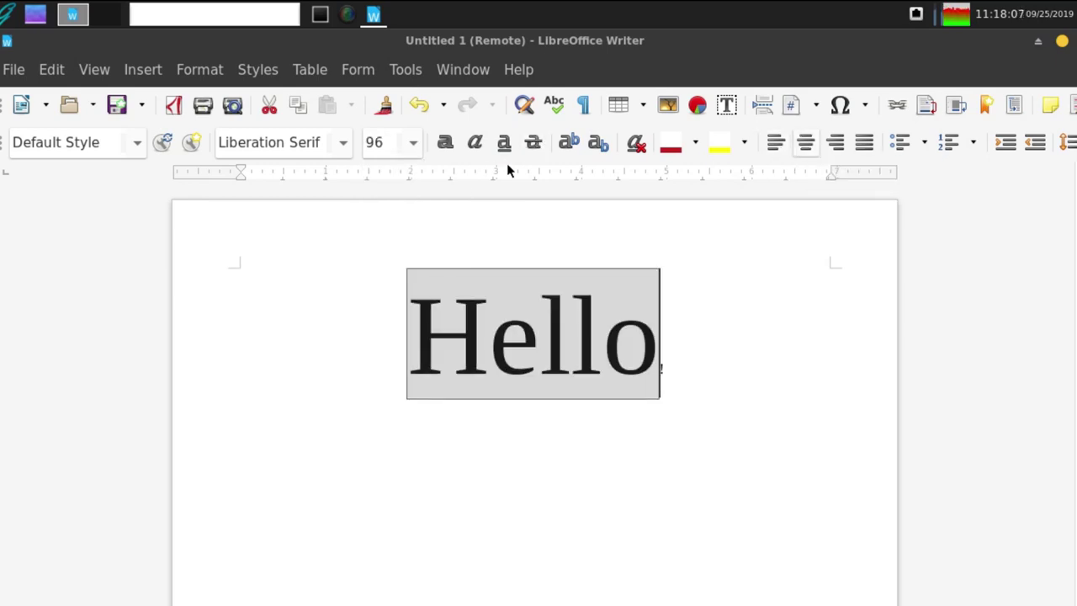
left_click(343, 143)
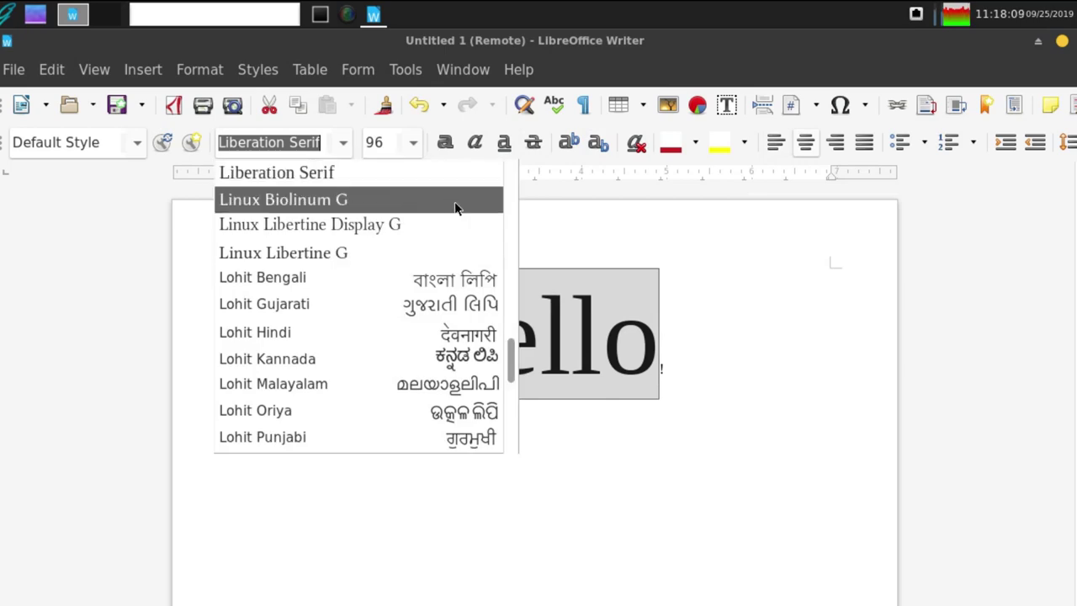
left_click_drag(510, 358, 513, 423)
left_click(381, 438)
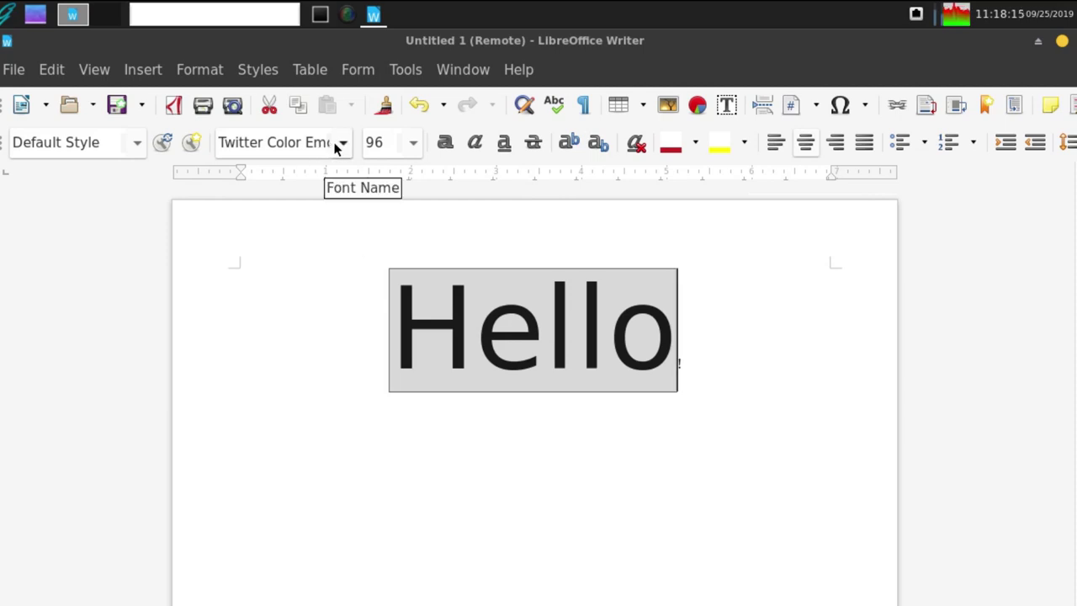
- Reselect Hello and try it in the Caladea font
key("Right")
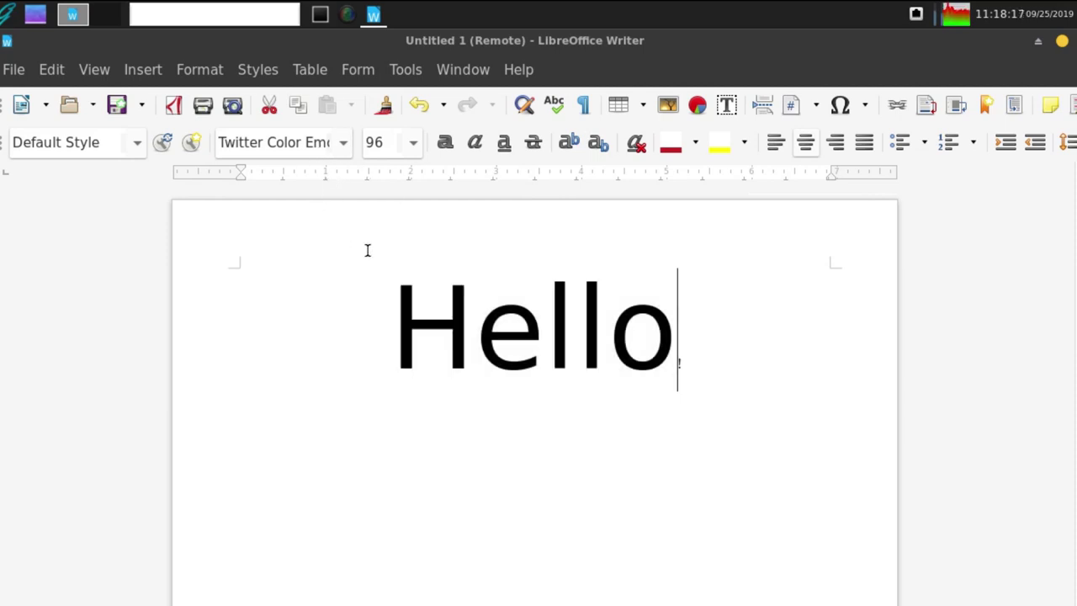
left_click(483, 326)
double_click(484, 326)
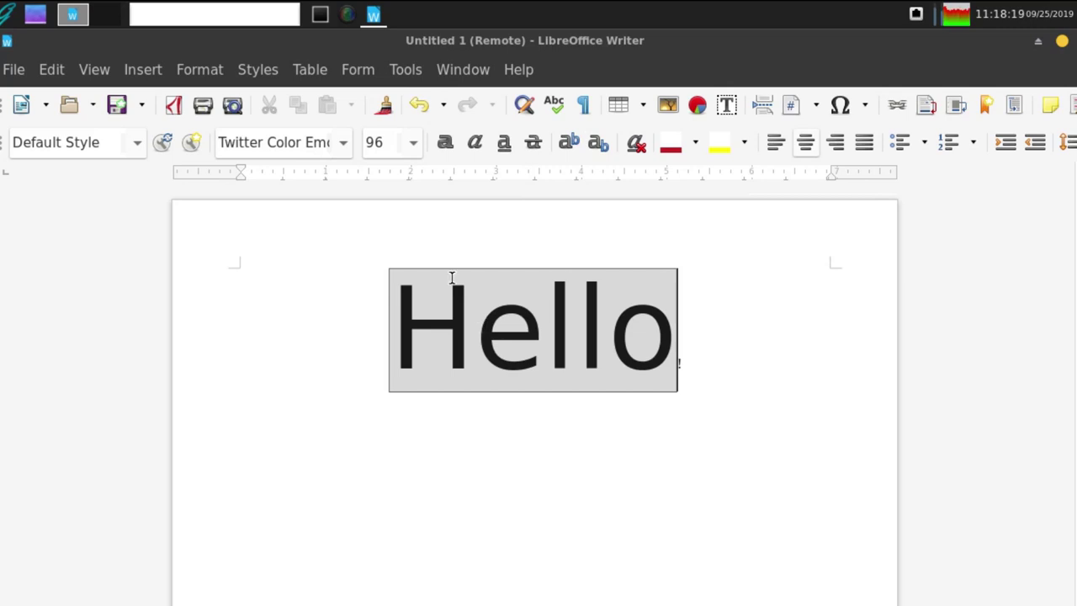
left_click(343, 143)
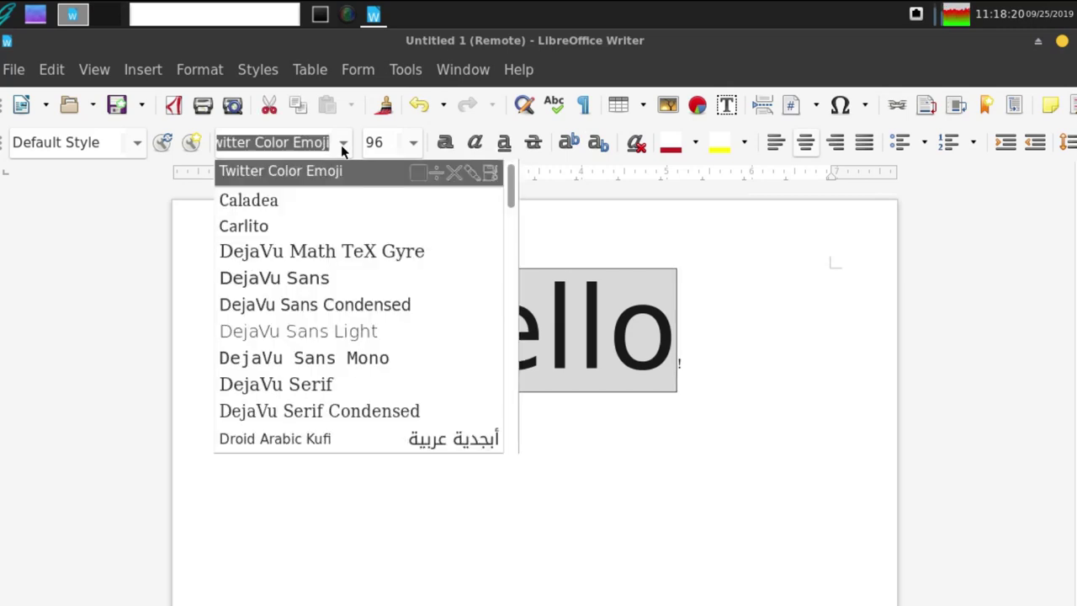
left_click(303, 196)
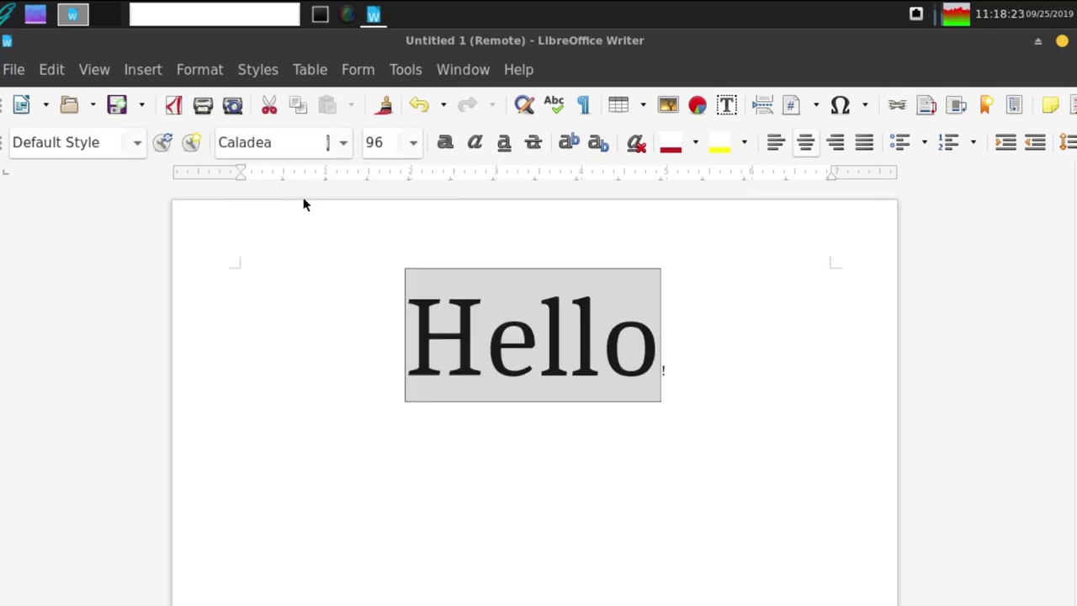
key("Right")
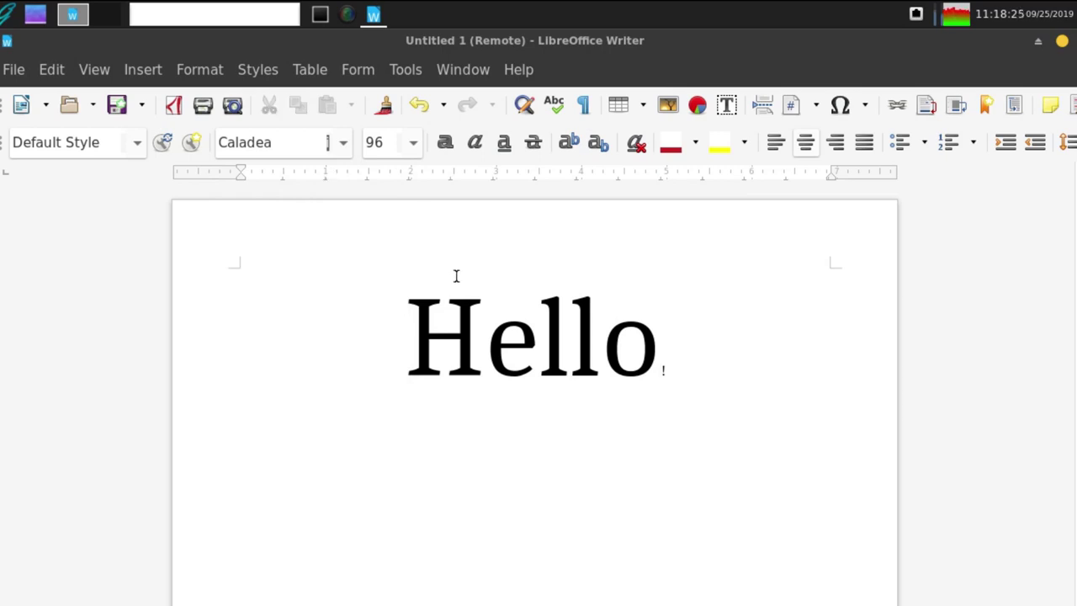
- Change Hello to the Linux Biolinum G font
double_click(490, 324)
left_click(343, 143)
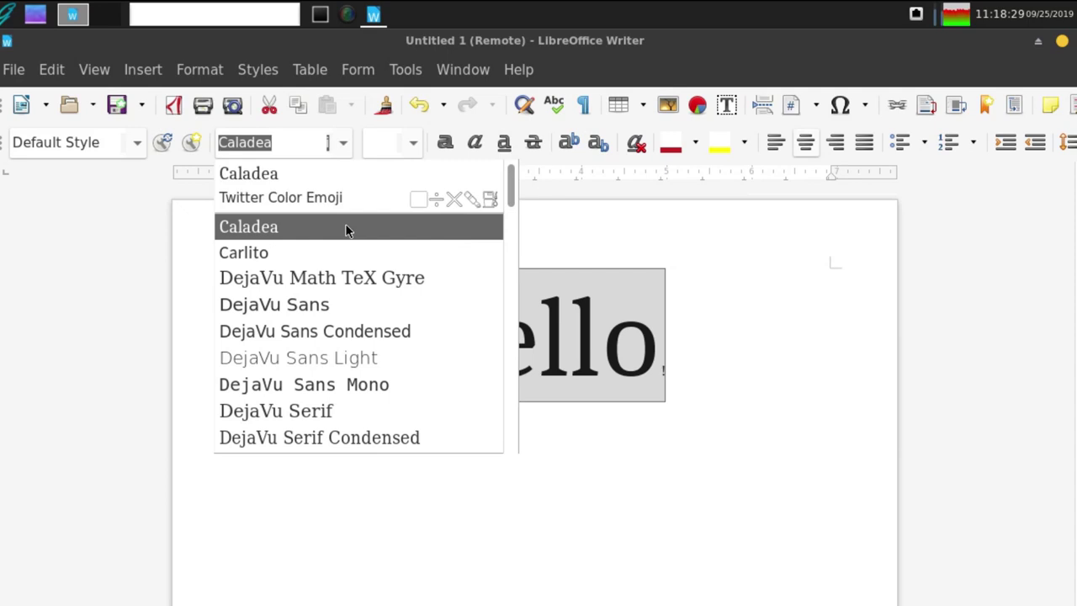
scroll(329, 278, "down", 10)
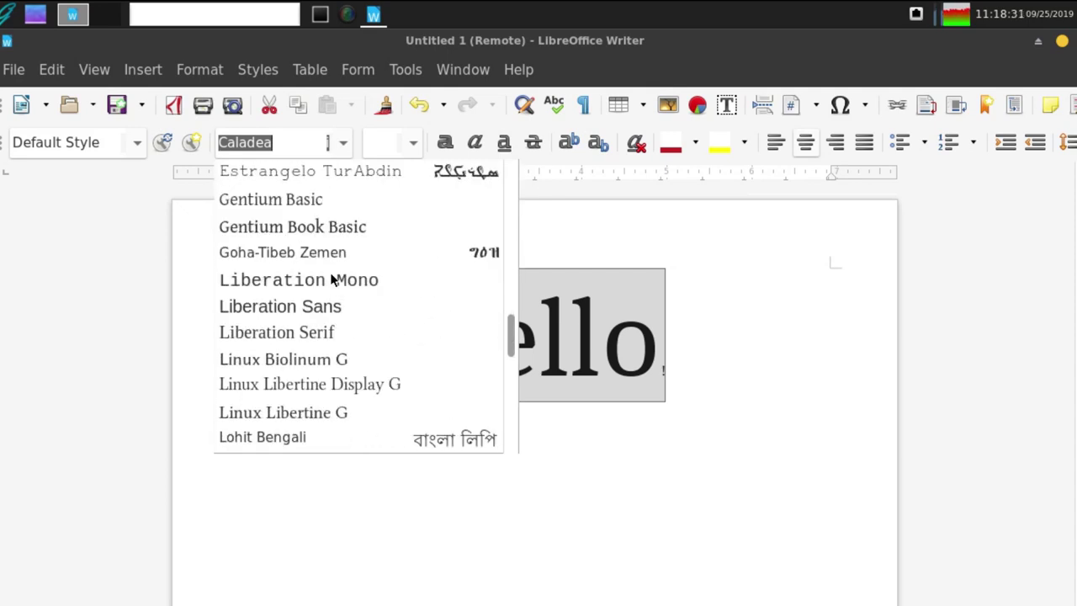
scroll(331, 284, "down", 5)
scroll(321, 341, "down", 2)
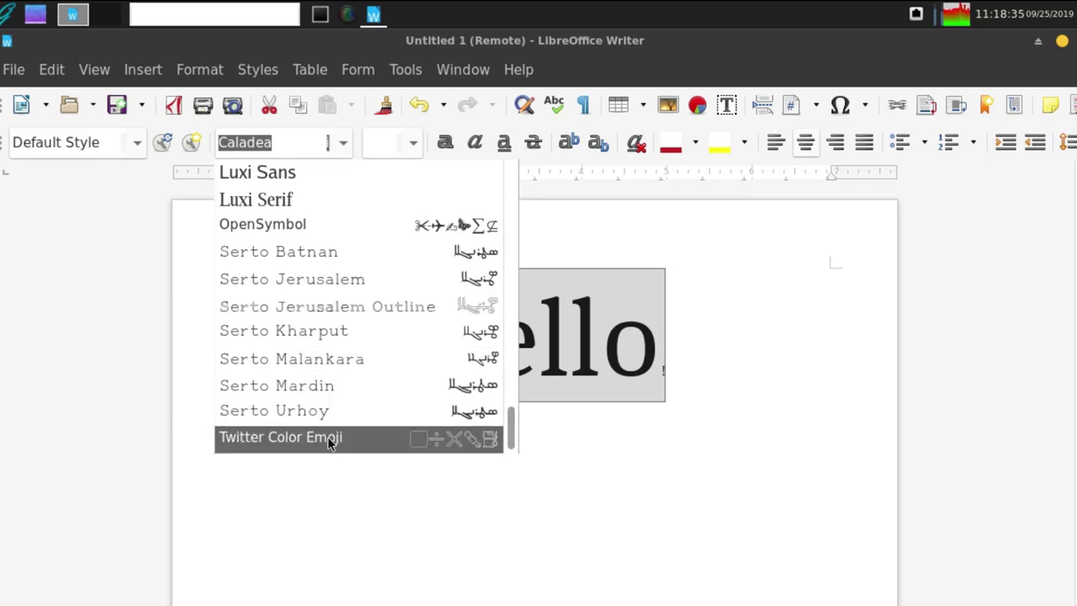
scroll(328, 434, "up", 3)
scroll(333, 418, "down", 3)
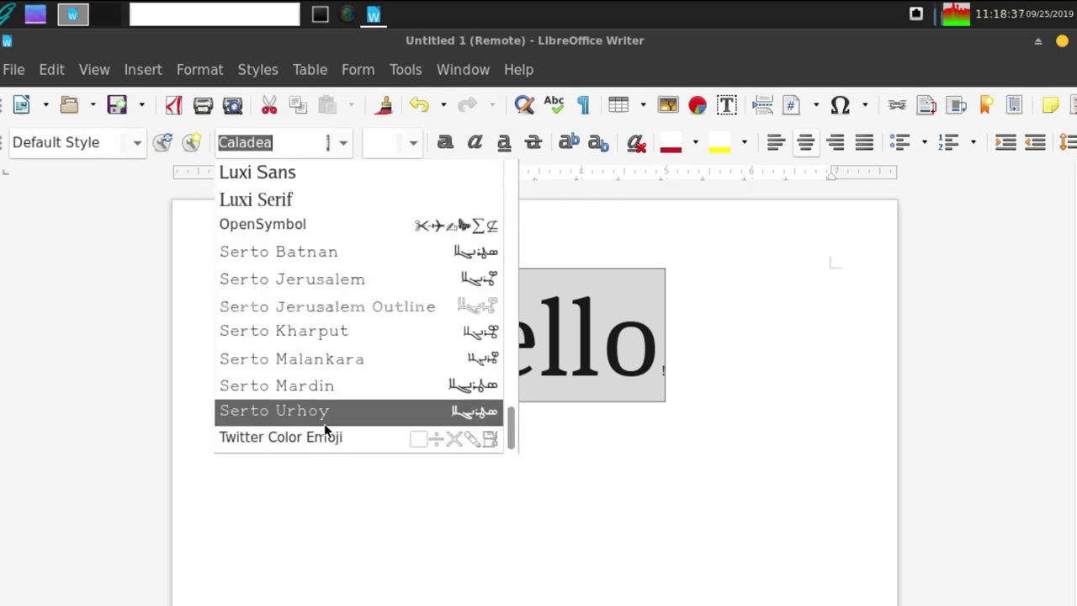
scroll(300, 434, "up", 6)
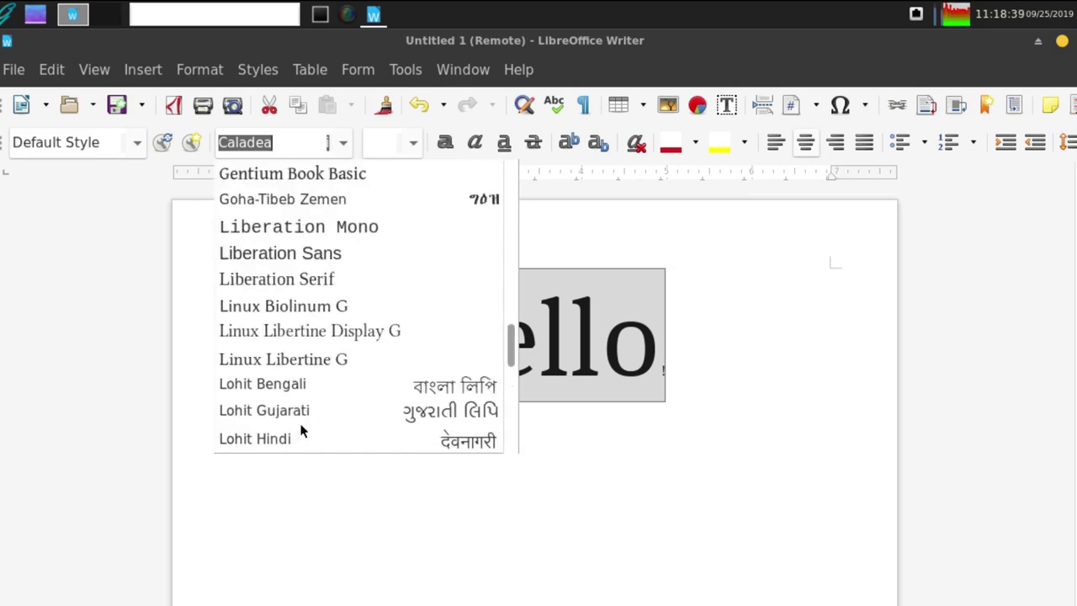
left_click(290, 309)
left_click(710, 407)
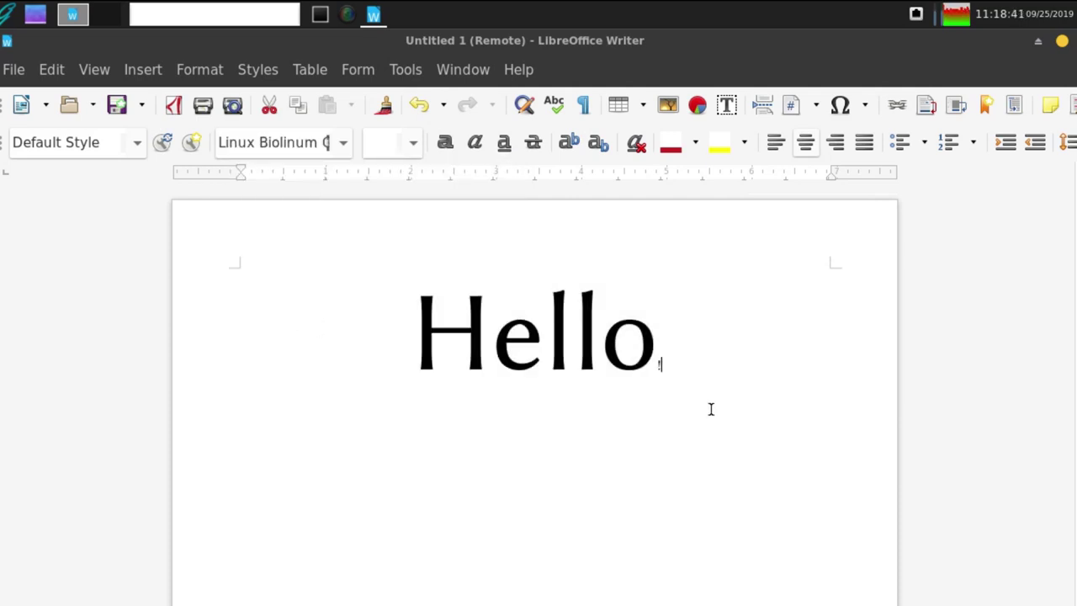
- Check the LibreOffice version (6.3.1.2) in Help > About, then close it
left_click(519, 71)
left_click(580, 309)
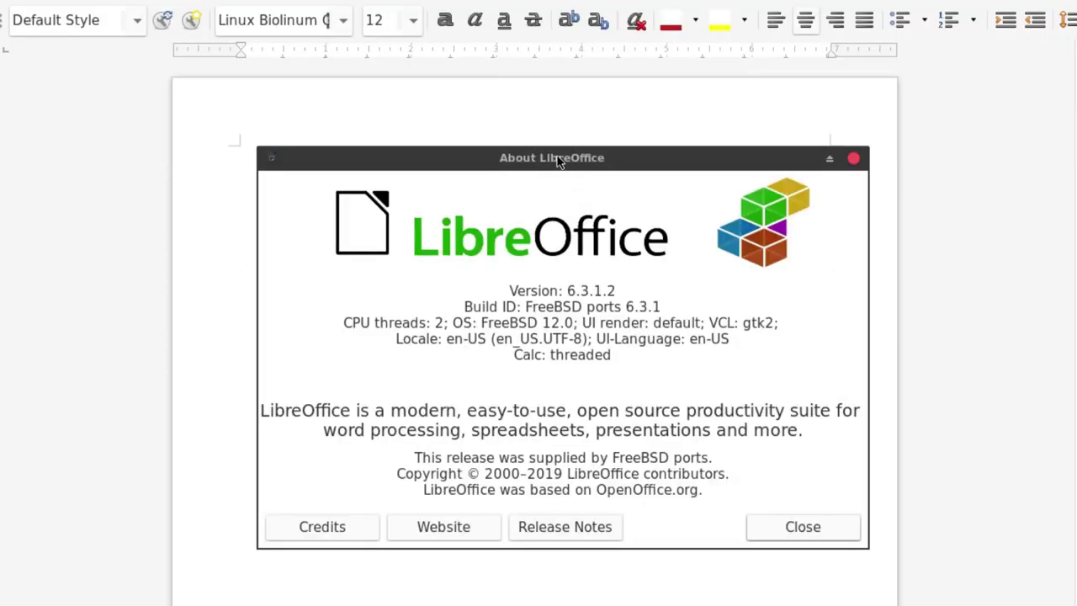
left_click(854, 160)
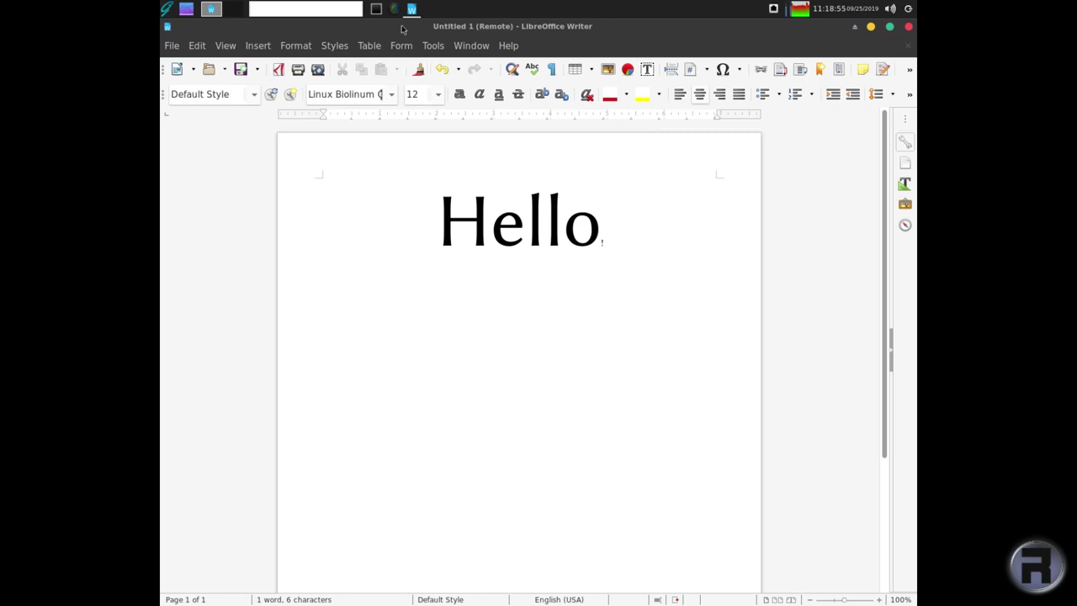
- Check top's 300M active memory figure in the Terminal, then minimise Writer
left_click(376, 8)
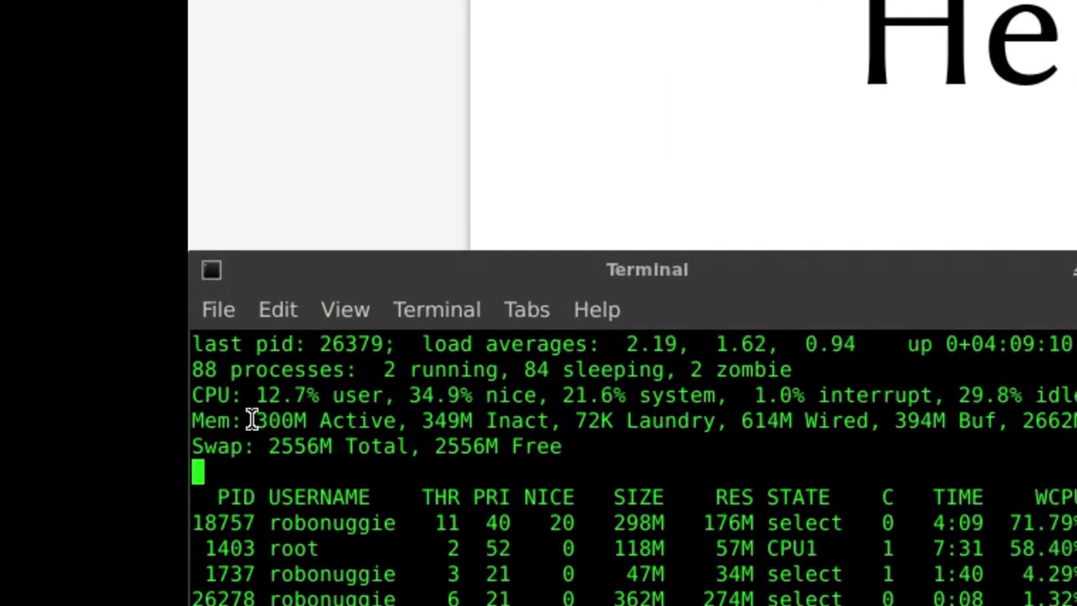
left_click_drag(252, 421, 306, 421)
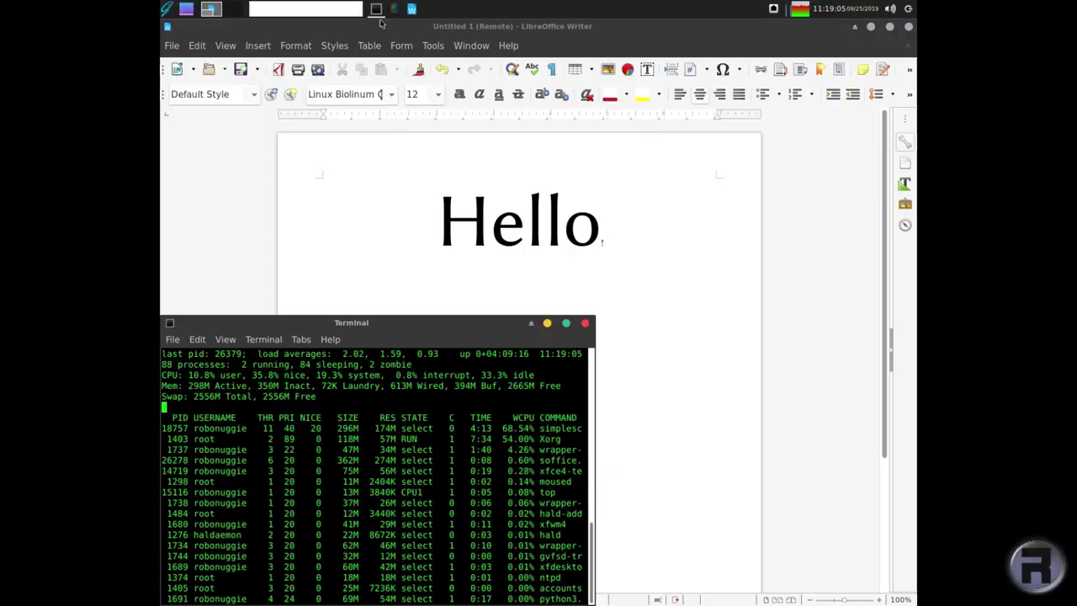
left_click(376, 8)
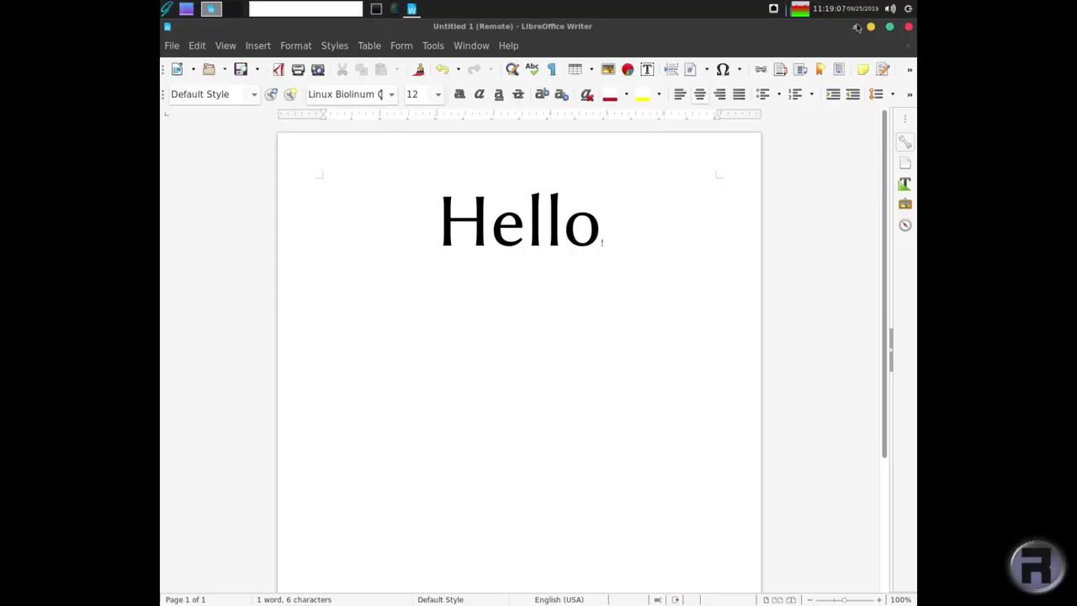
left_click(870, 27)
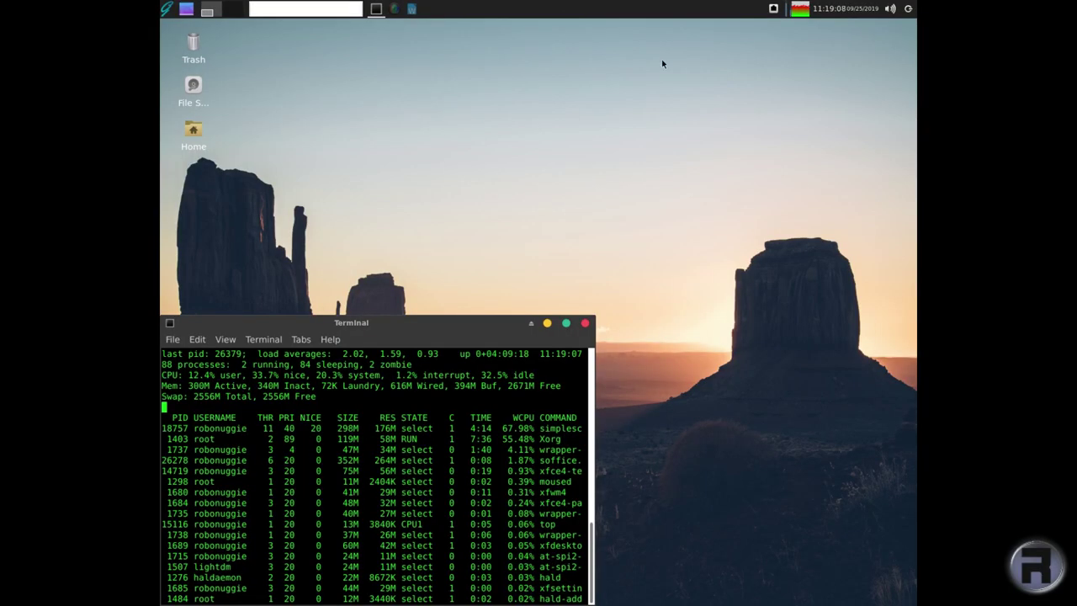
- Launch Firefox from the Internet menu and search Google for 'robonuggie youtube'
left_click(167, 7)
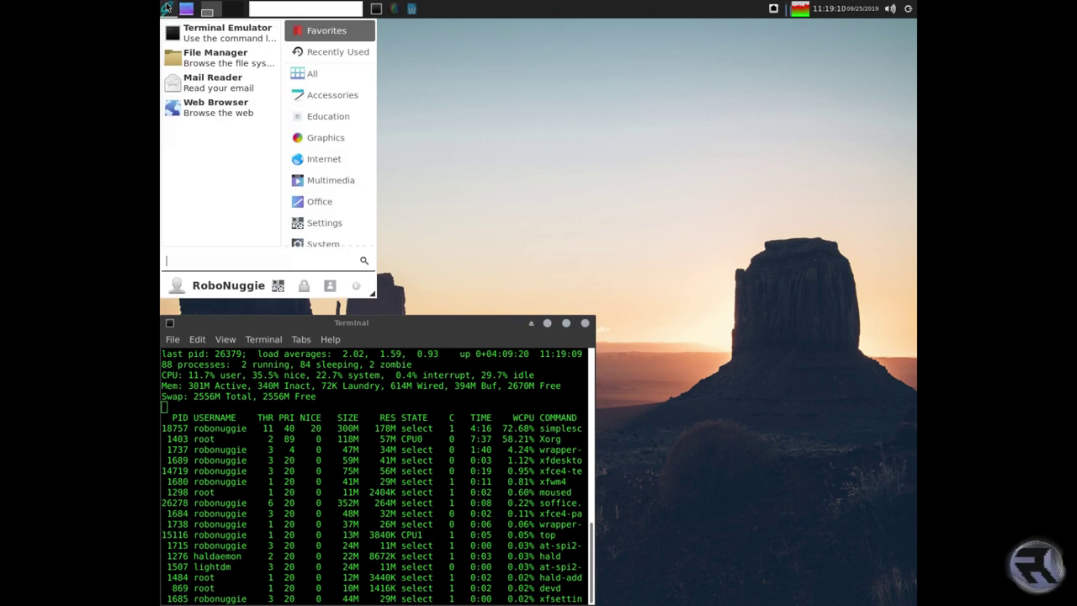
left_click(325, 162)
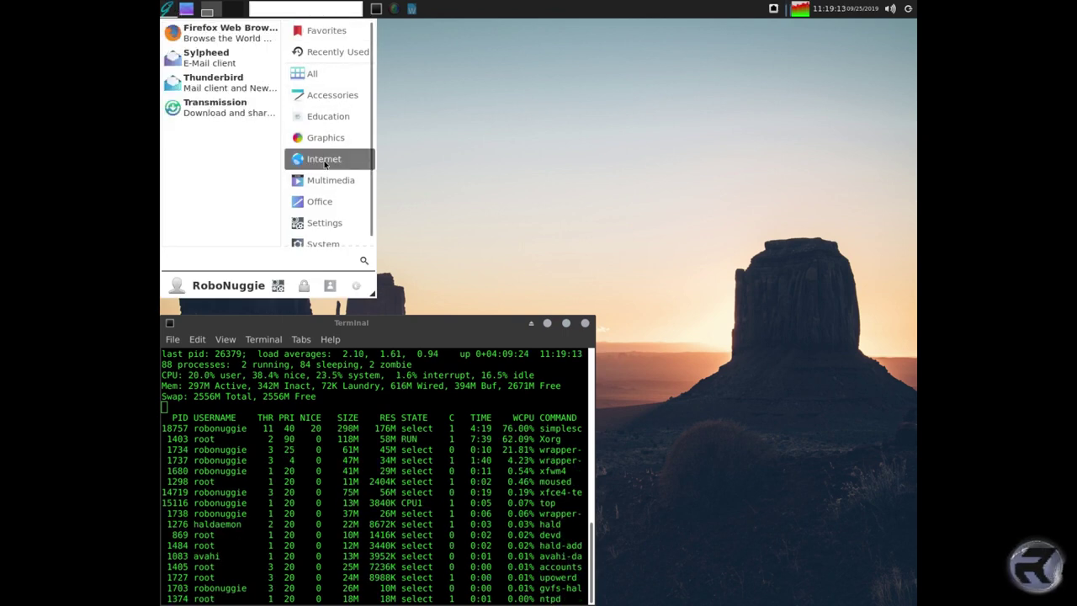
left_click(224, 34)
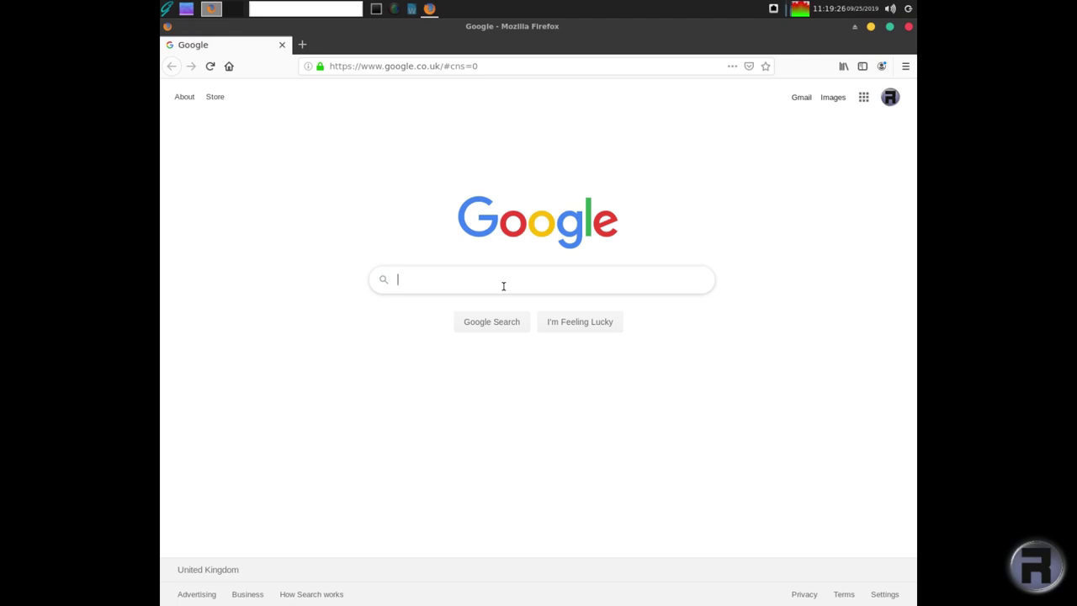
type("robonug")
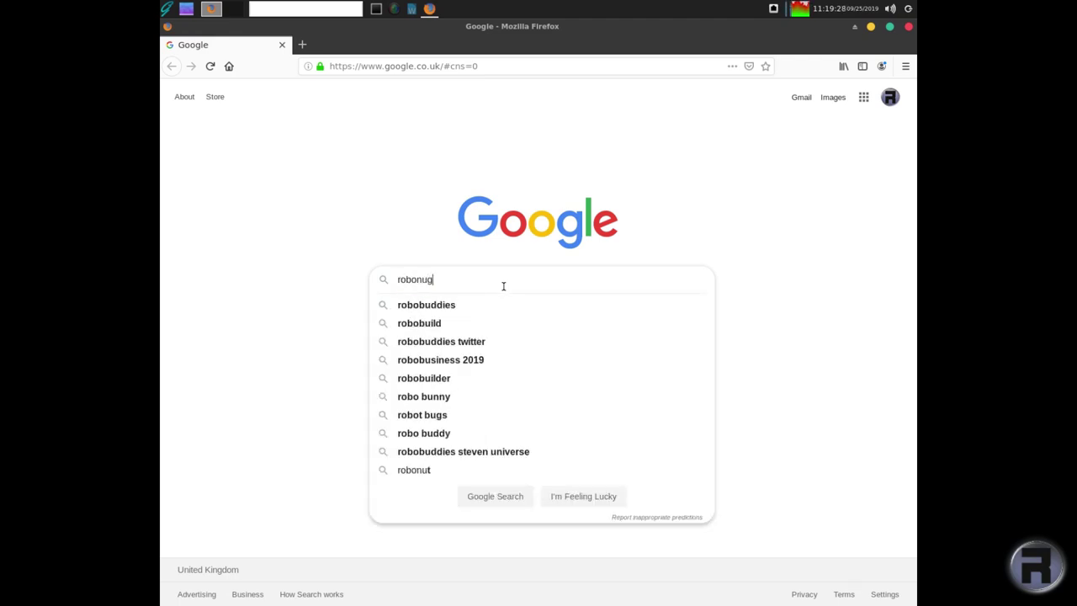
type("gie yout")
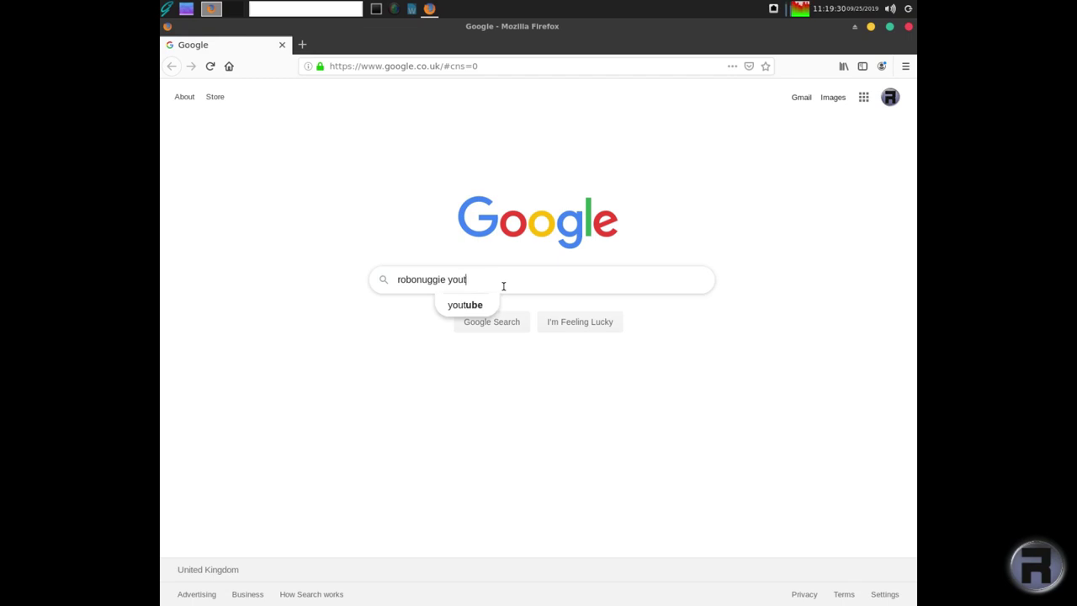
type("ube")
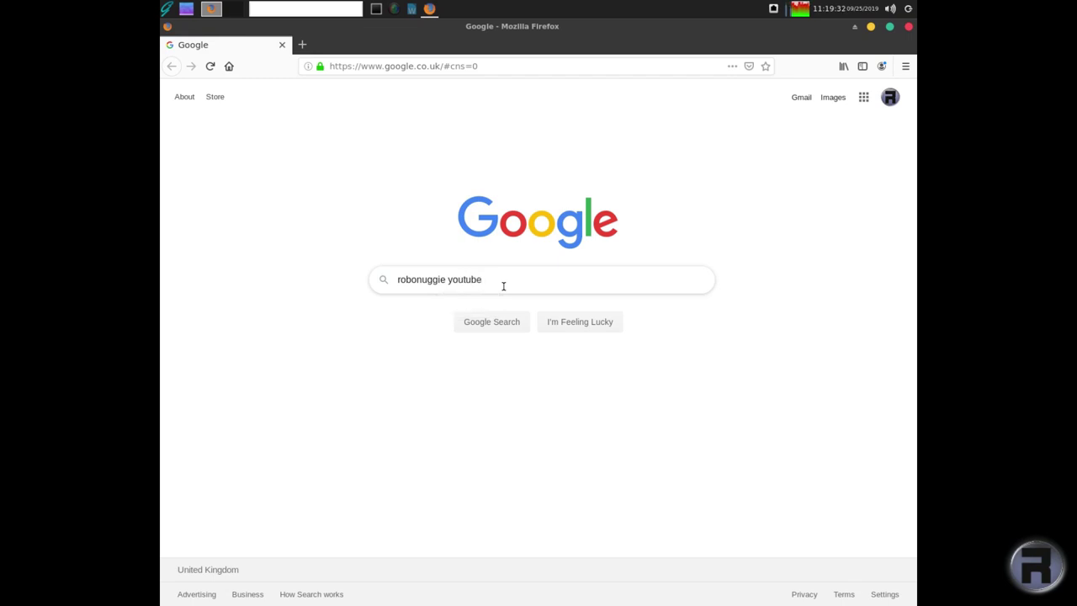
key("Return")
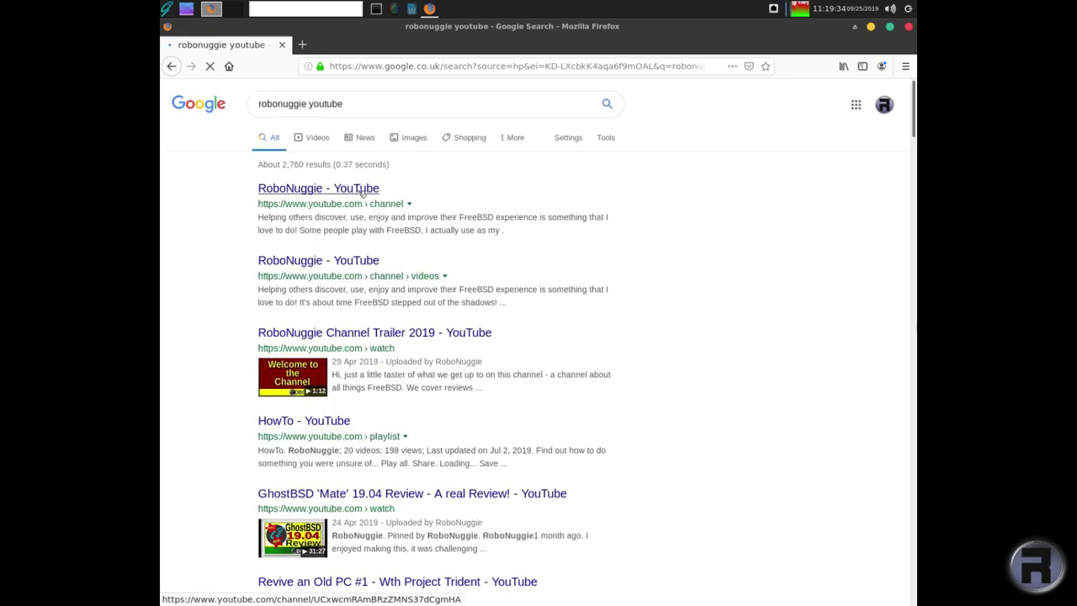
- Open the RoboNuggie channel page from the YouTube results and pause its trailer
left_click(362, 193)
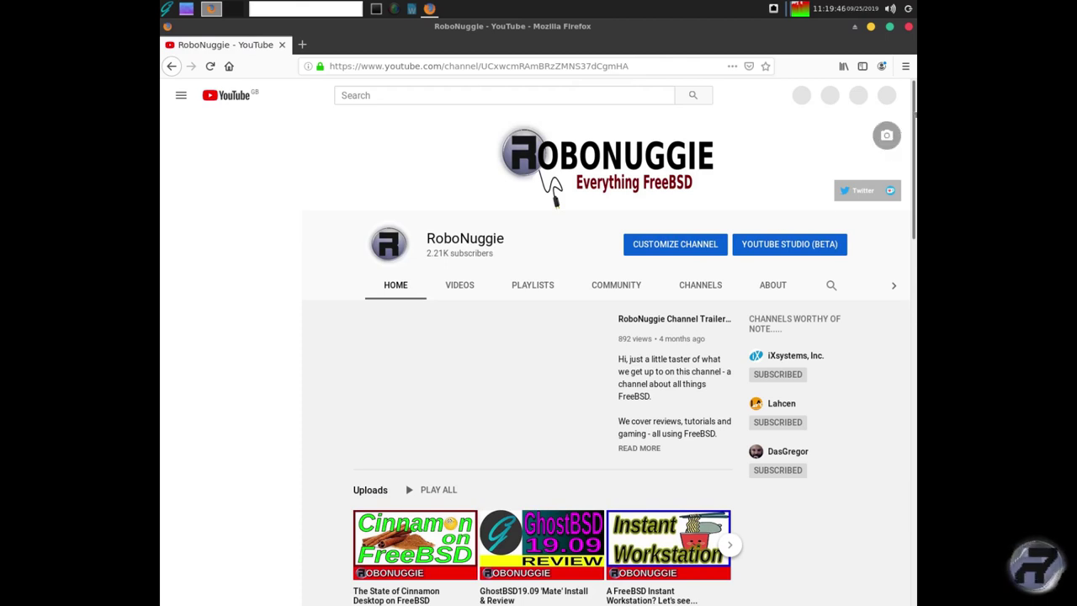
left_click_drag(914, 119, 827, 56)
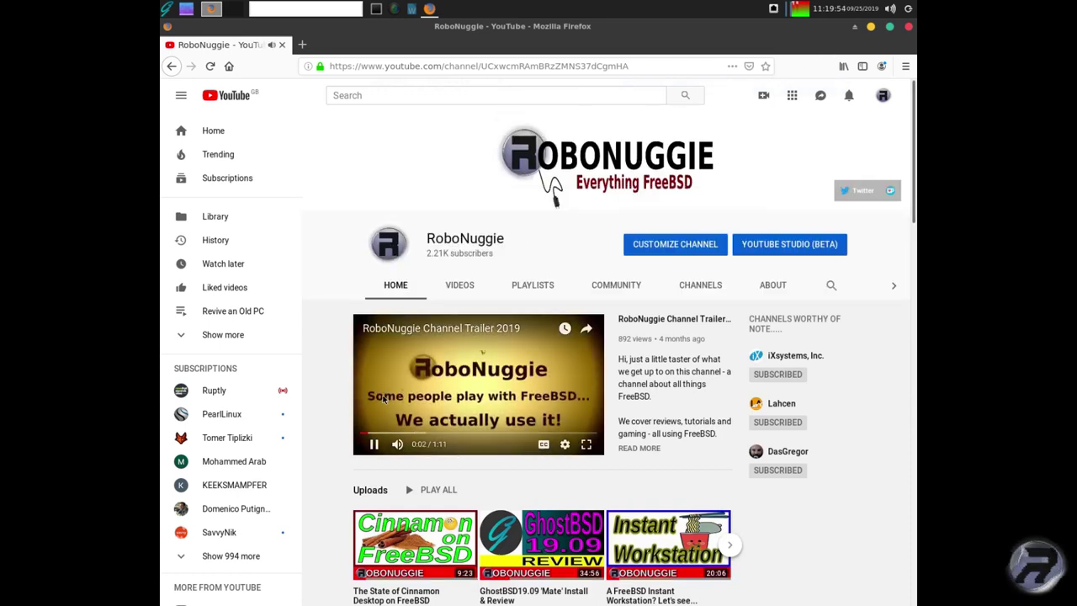
left_click(383, 399)
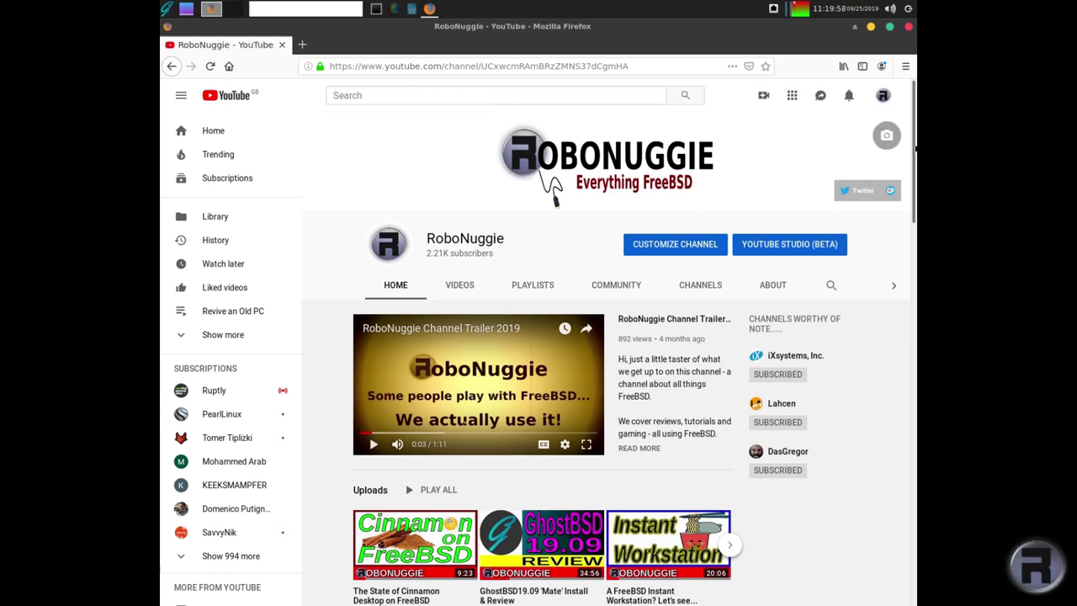
scroll(904, 218, "down", 3)
scroll(916, 237, "down", 1)
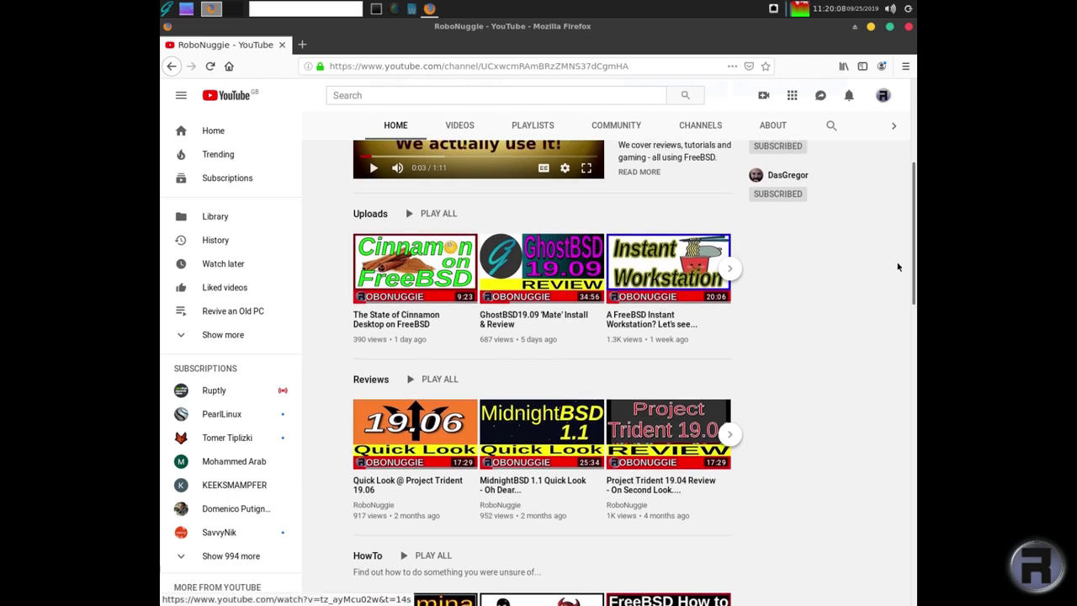
- Reload the channel page, check the top terminal, then minimise Firefox to the desktop
left_click(396, 125)
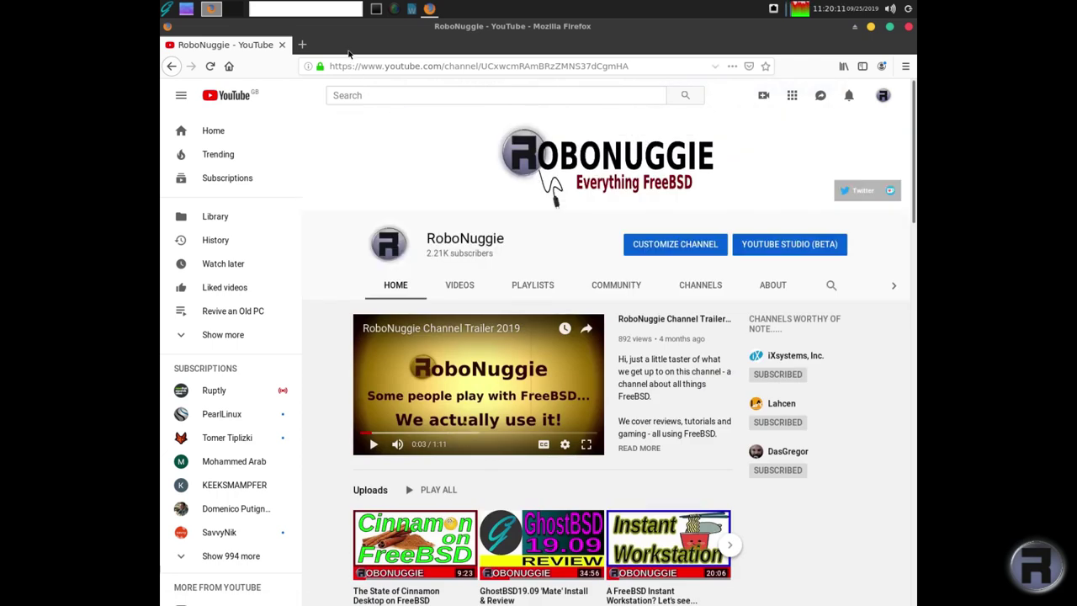
left_click(376, 9)
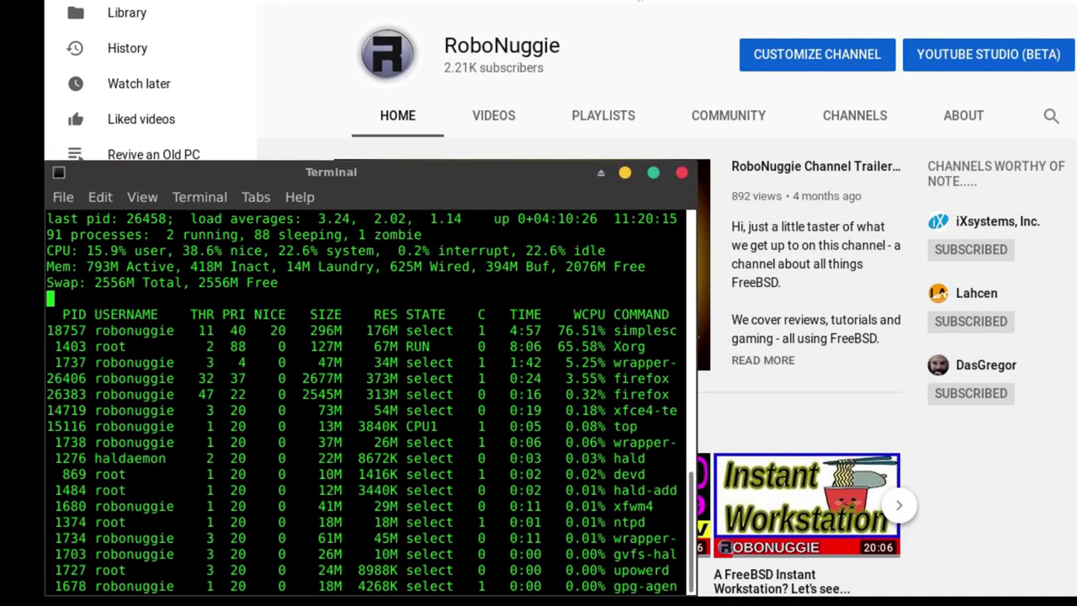
left_click(872, 34)
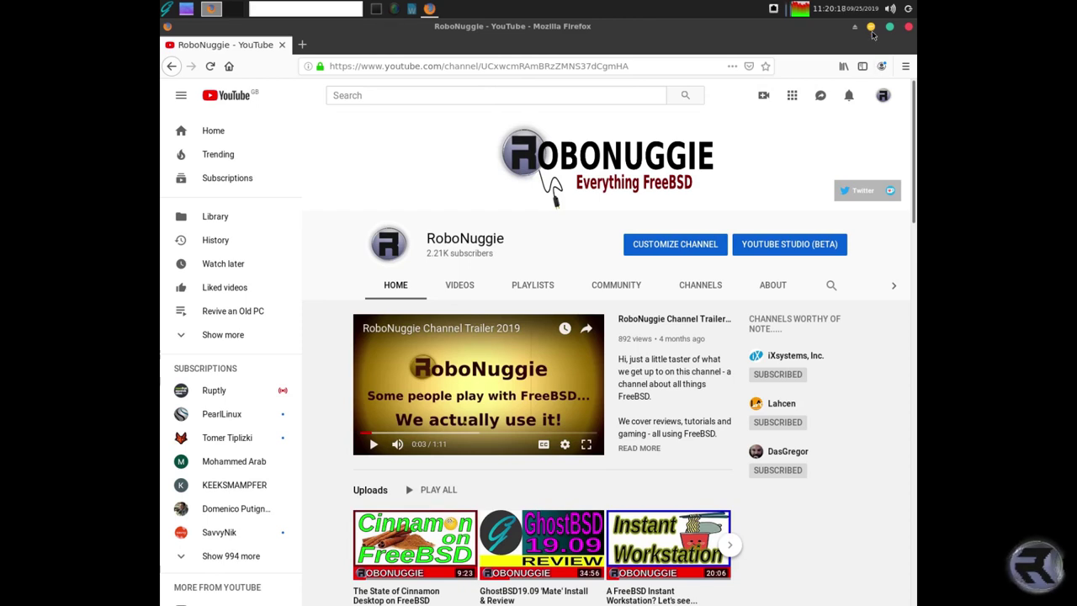
left_click(872, 31)
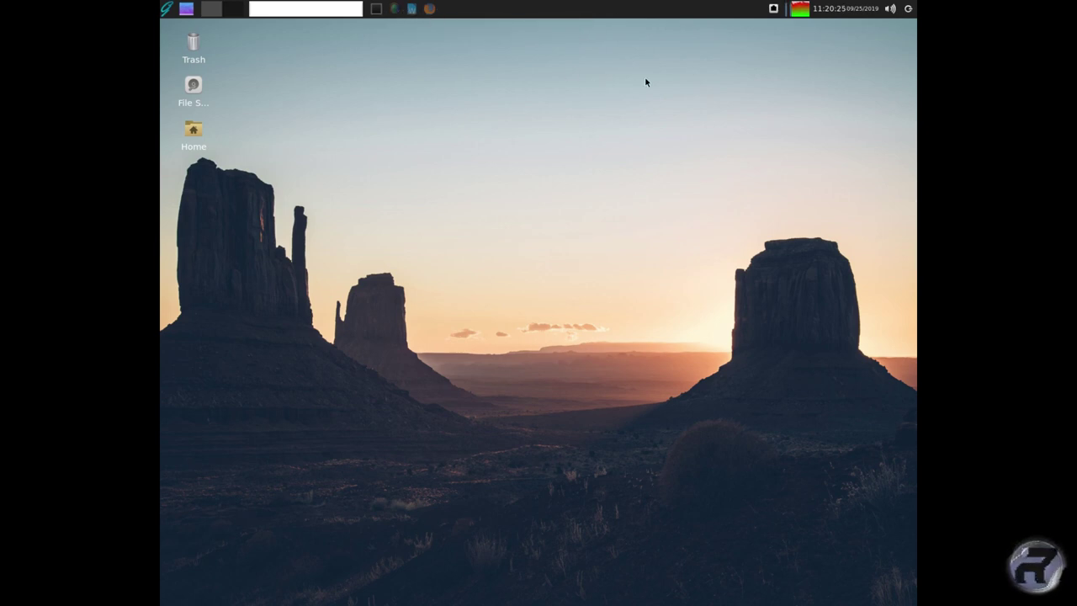
- Open the Xfce Task Manager, moving it up-left and making it taller to list more processes
left_click(799, 11)
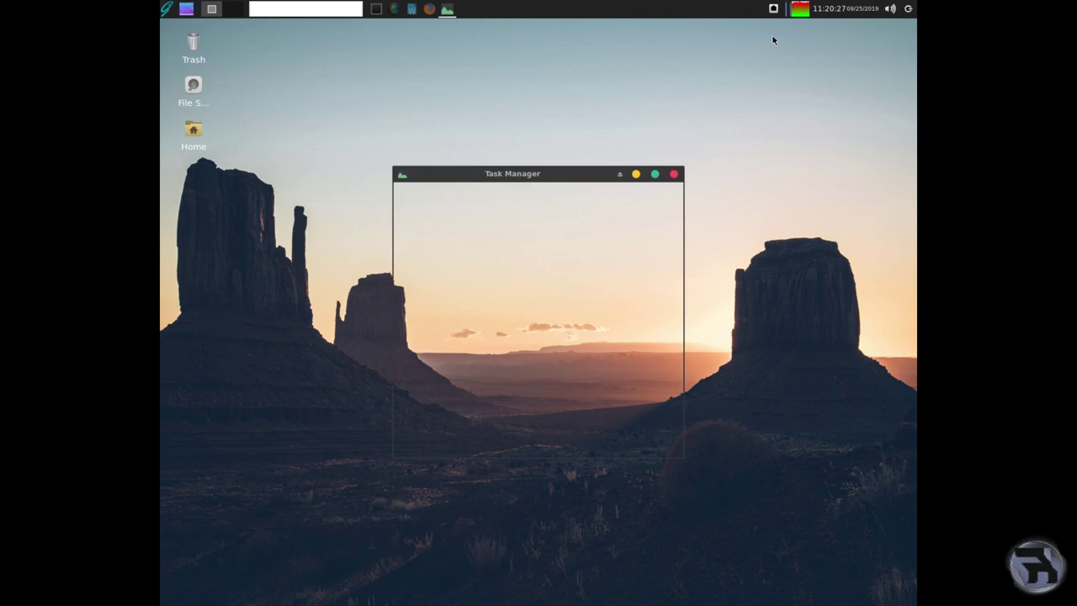
left_click_drag(516, 174, 462, 109)
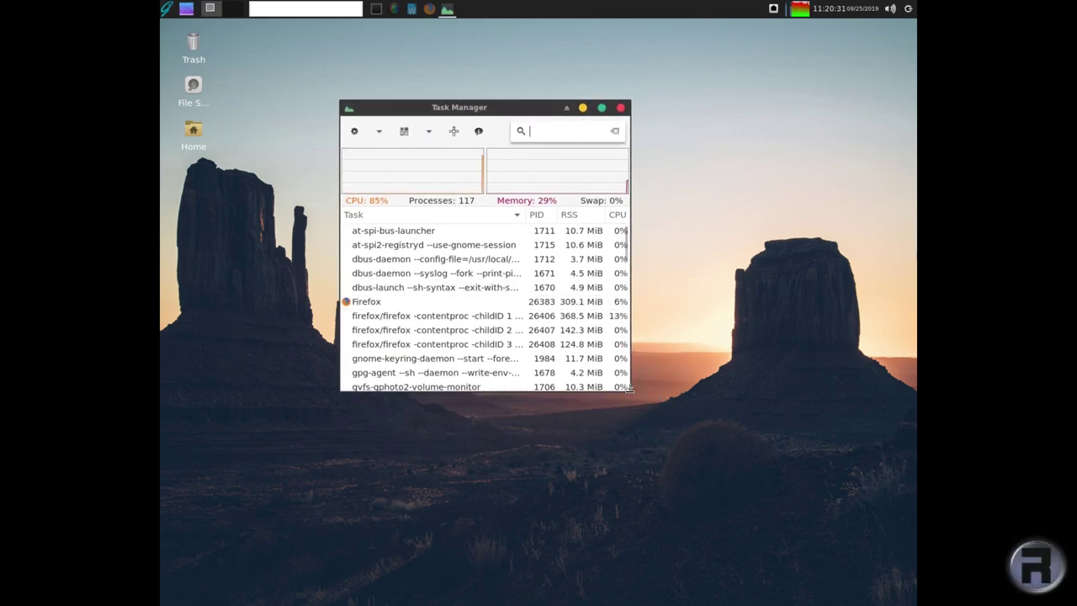
left_click_drag(626, 392, 673, 492)
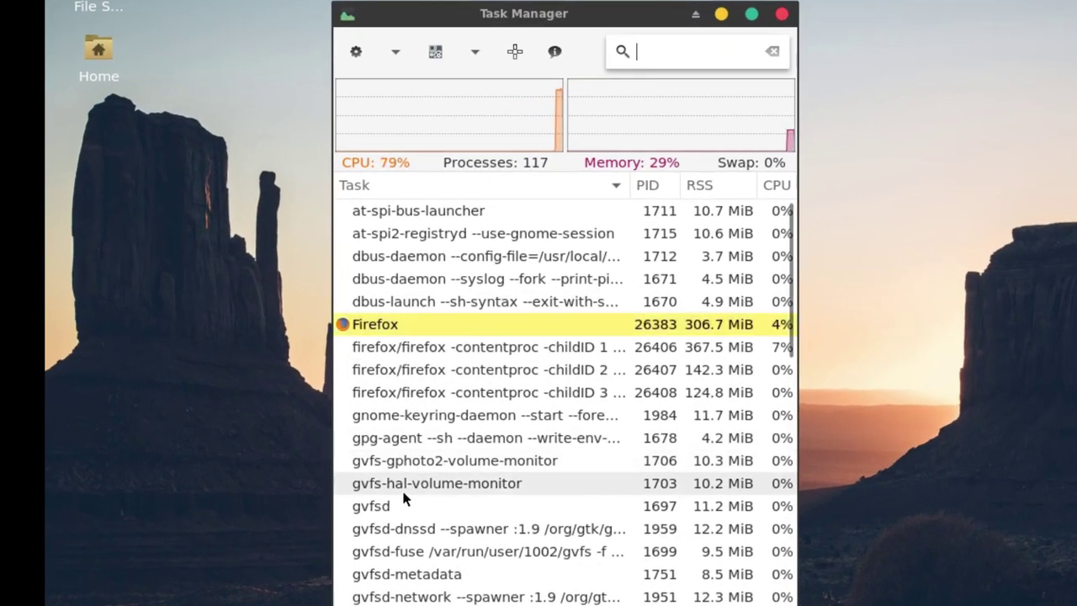
mouse_move(413, 385)
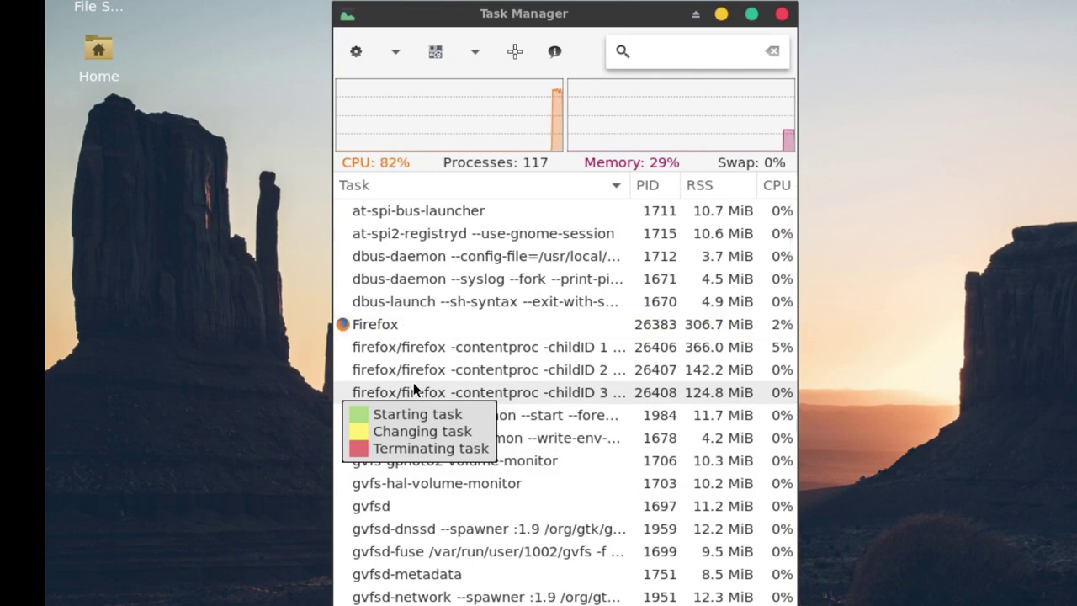
mouse_move(512, 143)
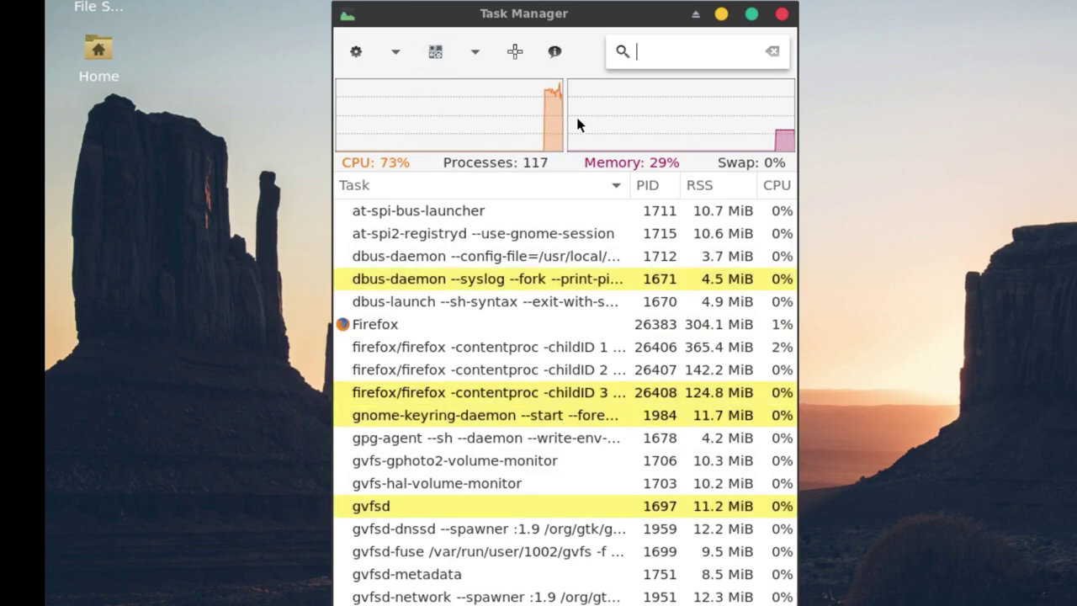
left_click(780, 15)
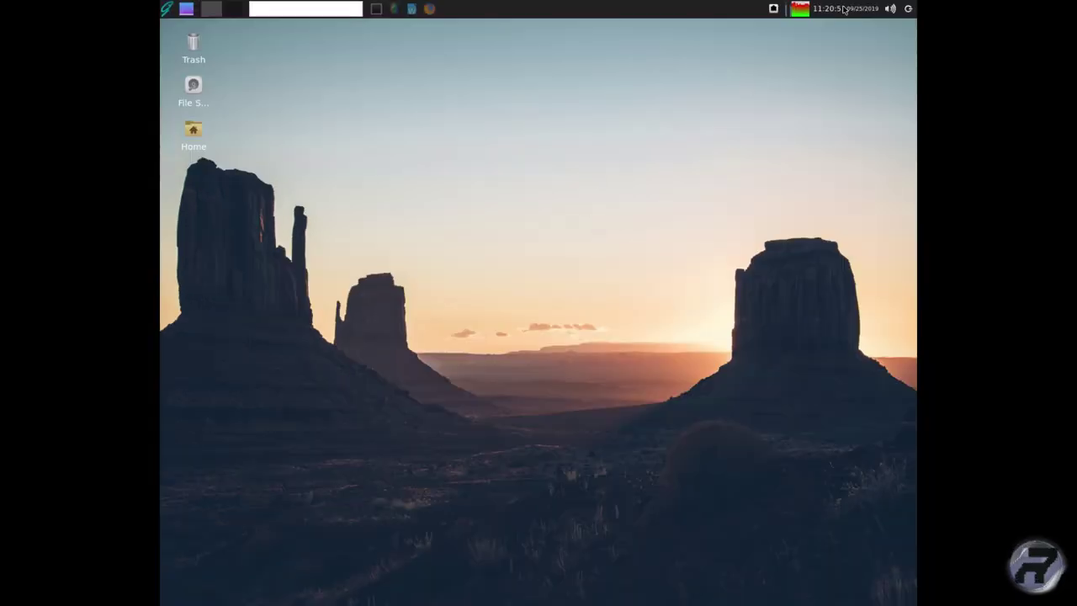
left_click(844, 9)
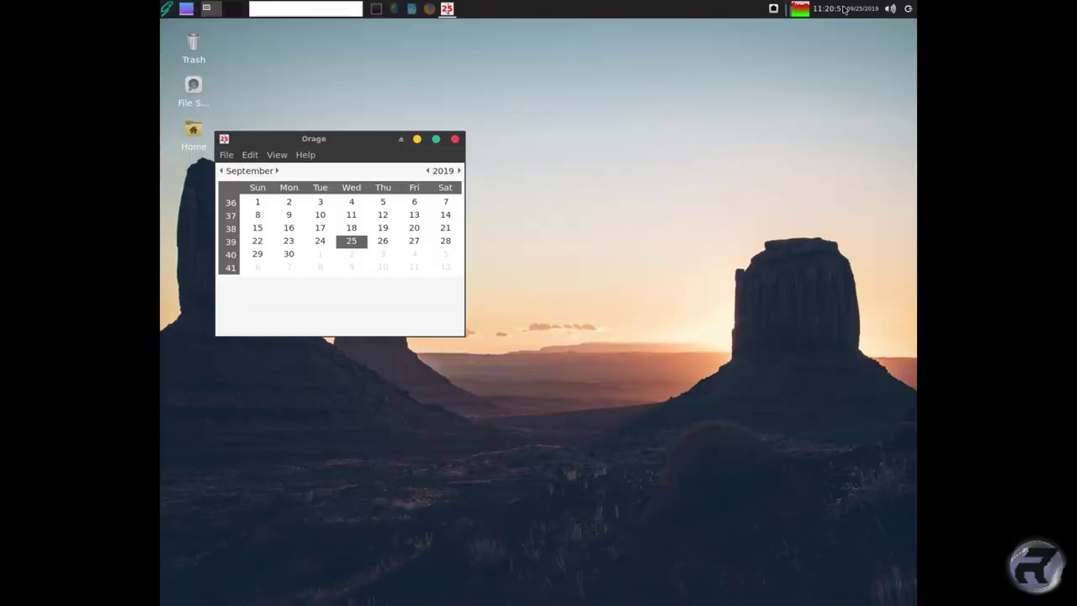
left_click(844, 9)
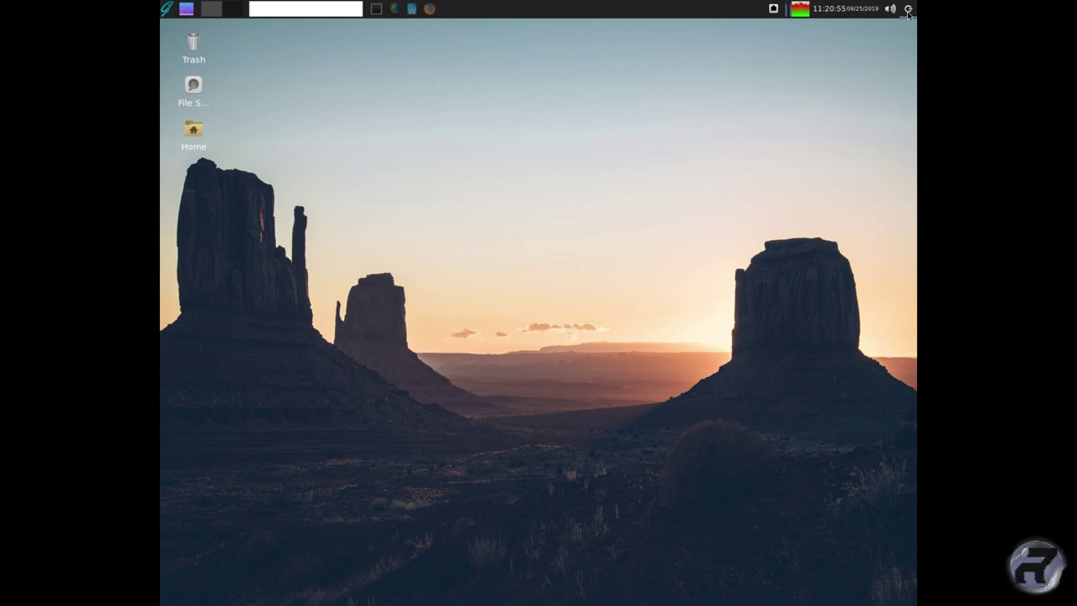
left_click(907, 10)
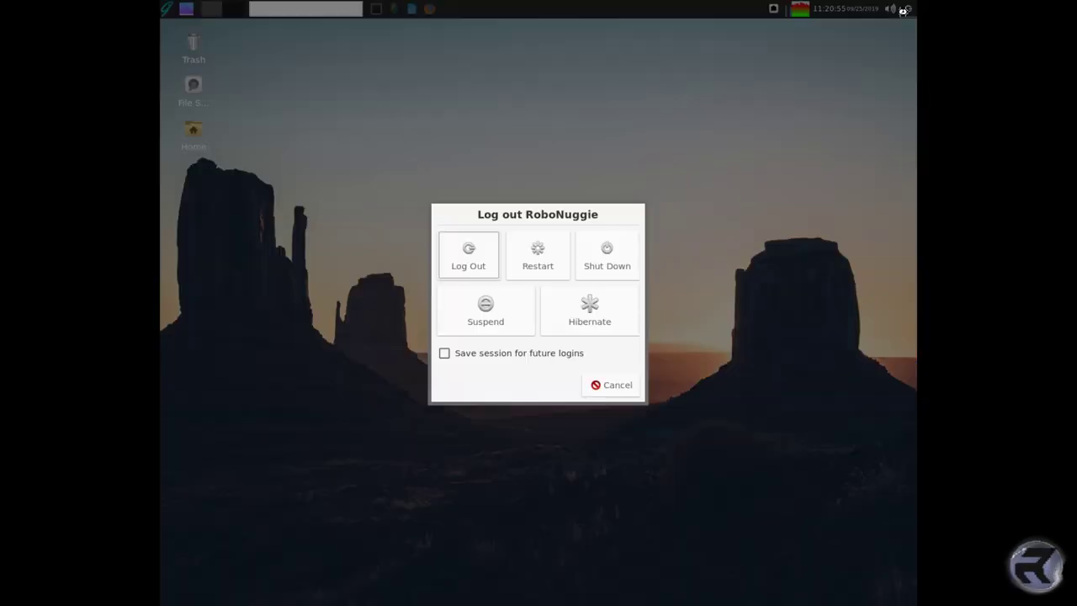
left_click(612, 385)
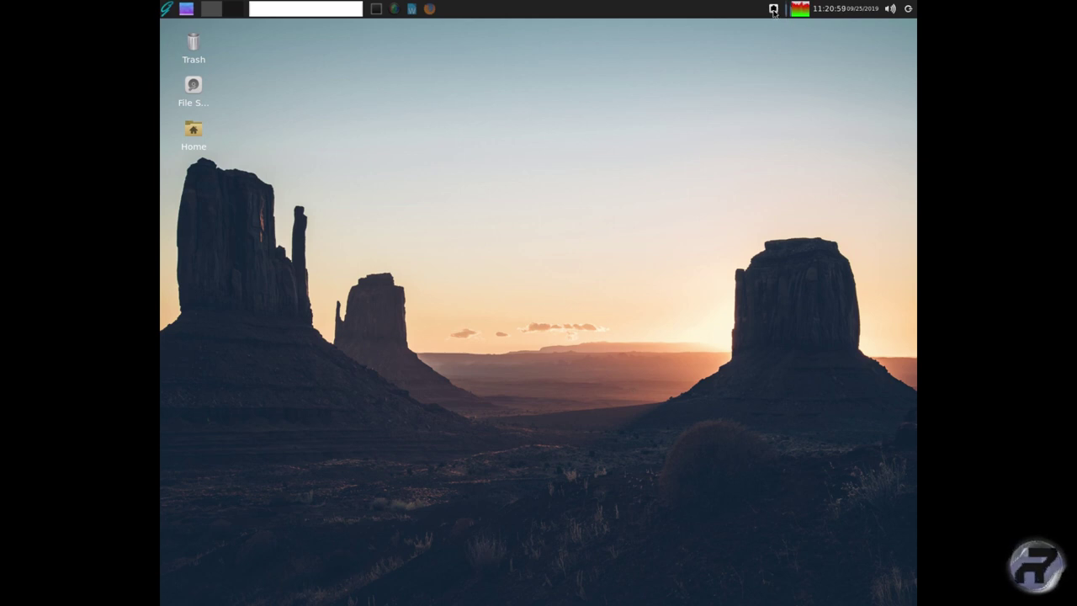
mouse_move(773, 11)
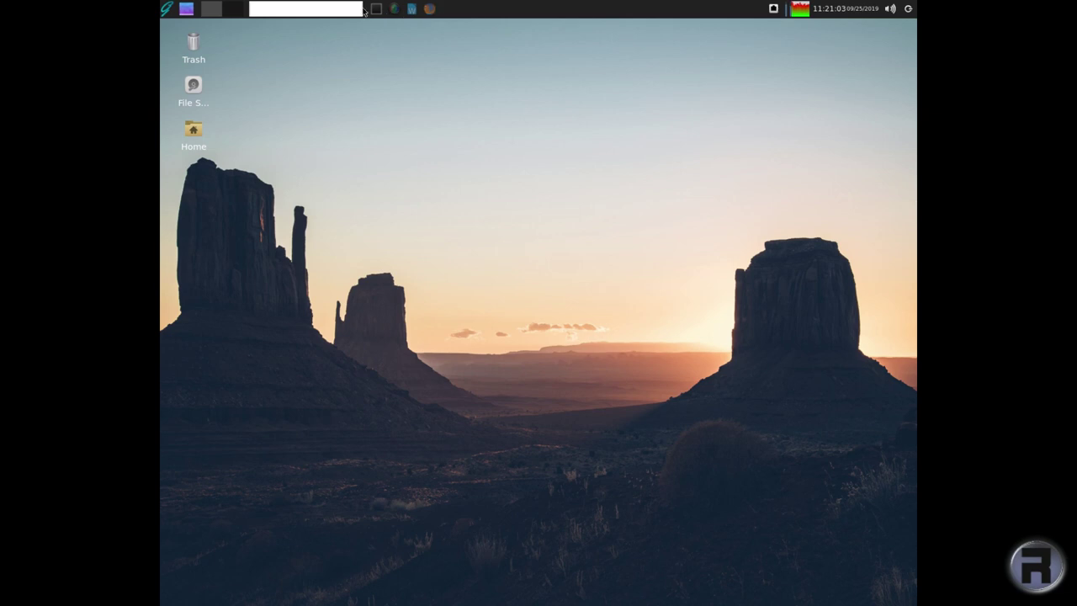
- Show the desktop and set Number of workspaces to 4 in Workspace Settings
left_click(187, 10)
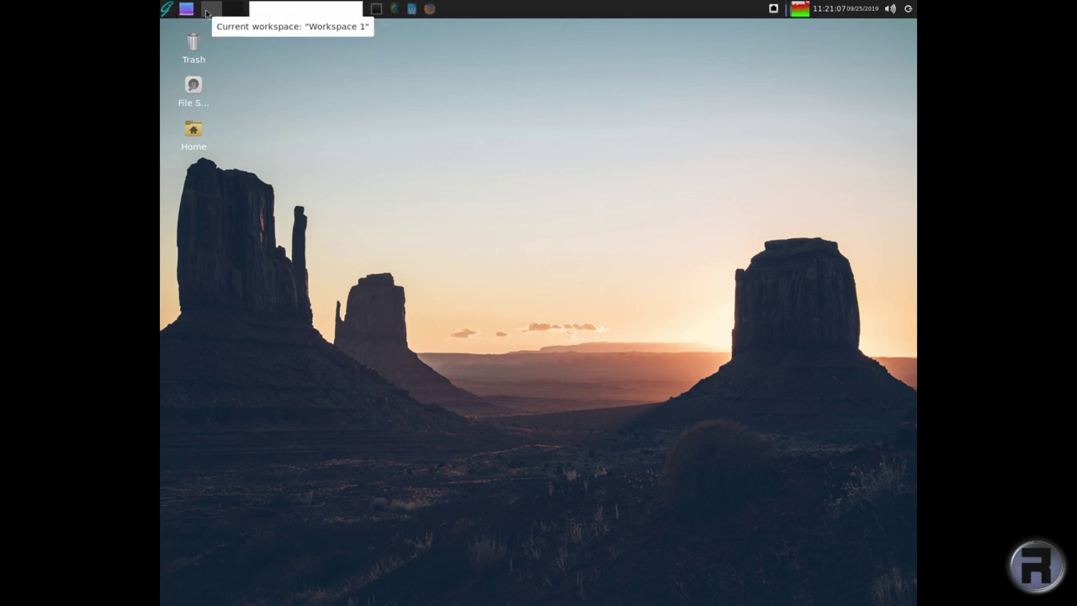
right_click(211, 10)
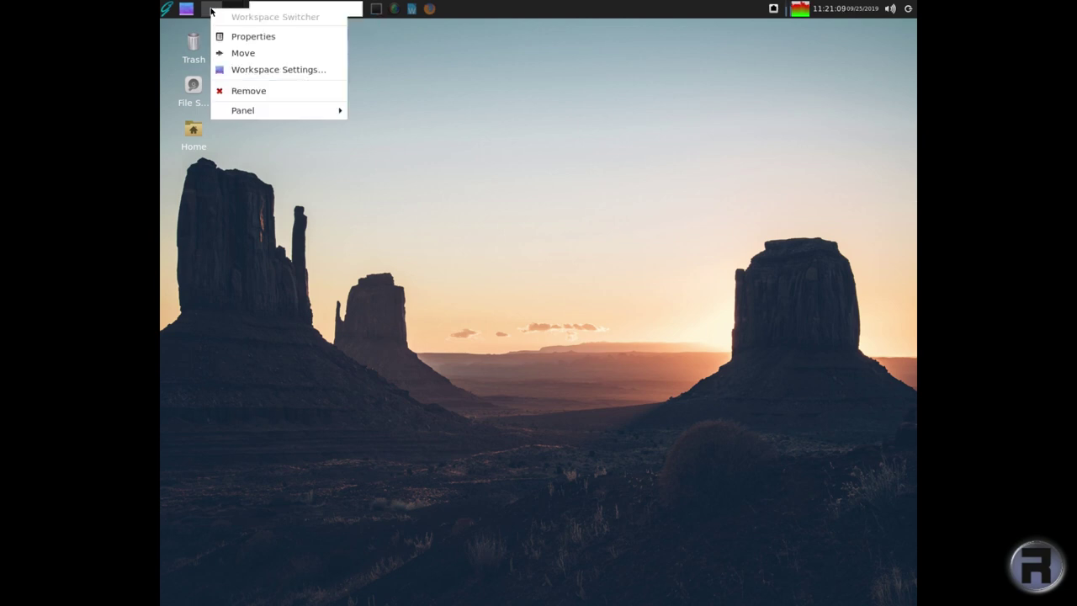
left_click(259, 71)
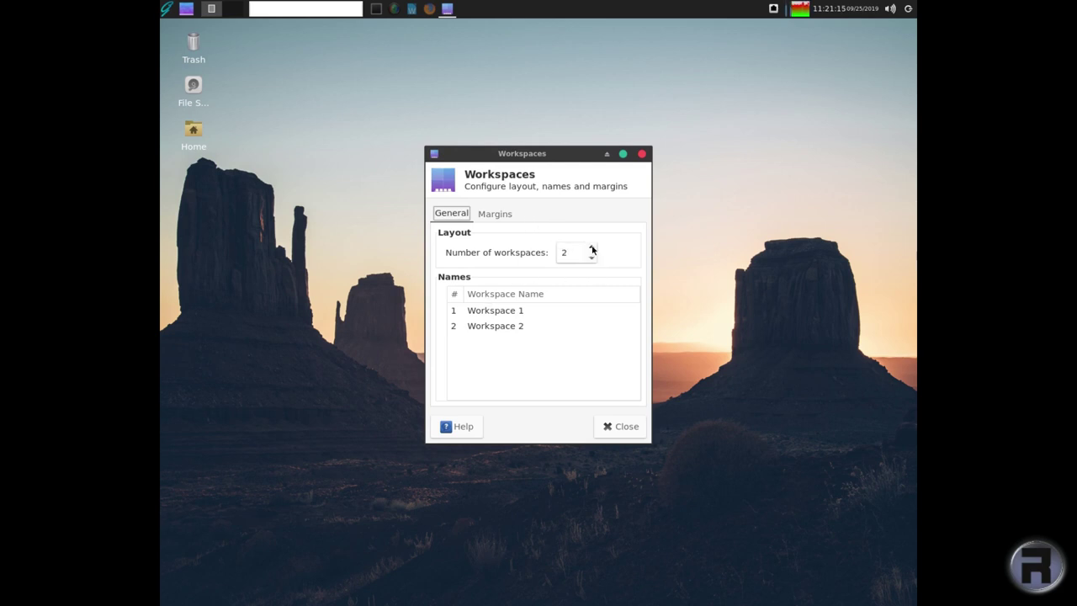
left_click(592, 249)
left_click(591, 249)
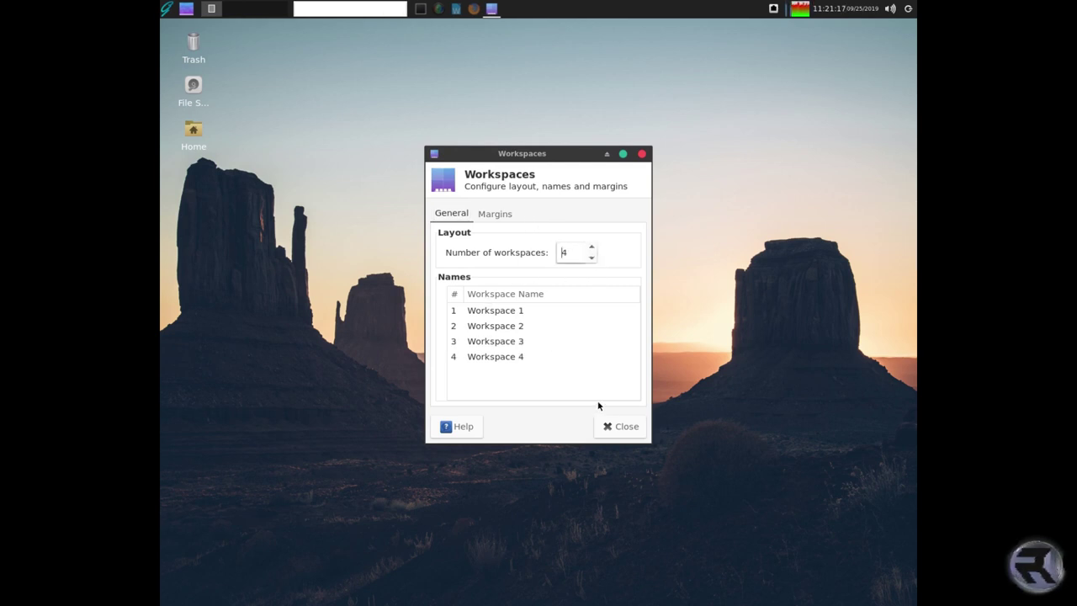
left_click(620, 425)
- Switch to workspace 2 and back to 1, then check the desktop menu and window list
left_click(233, 9)
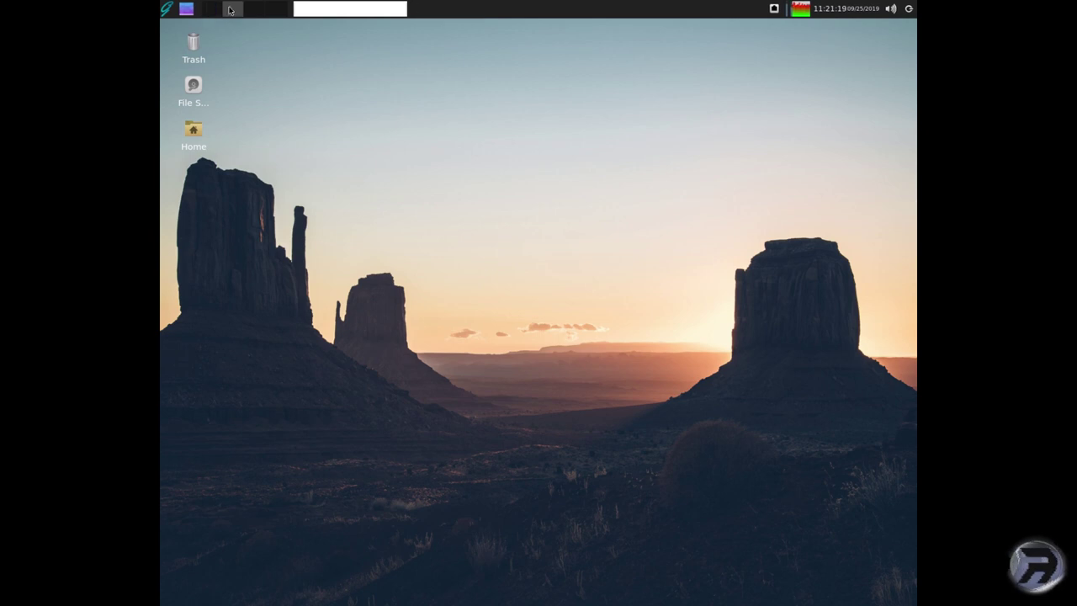
scroll(250, 10, "down", 2)
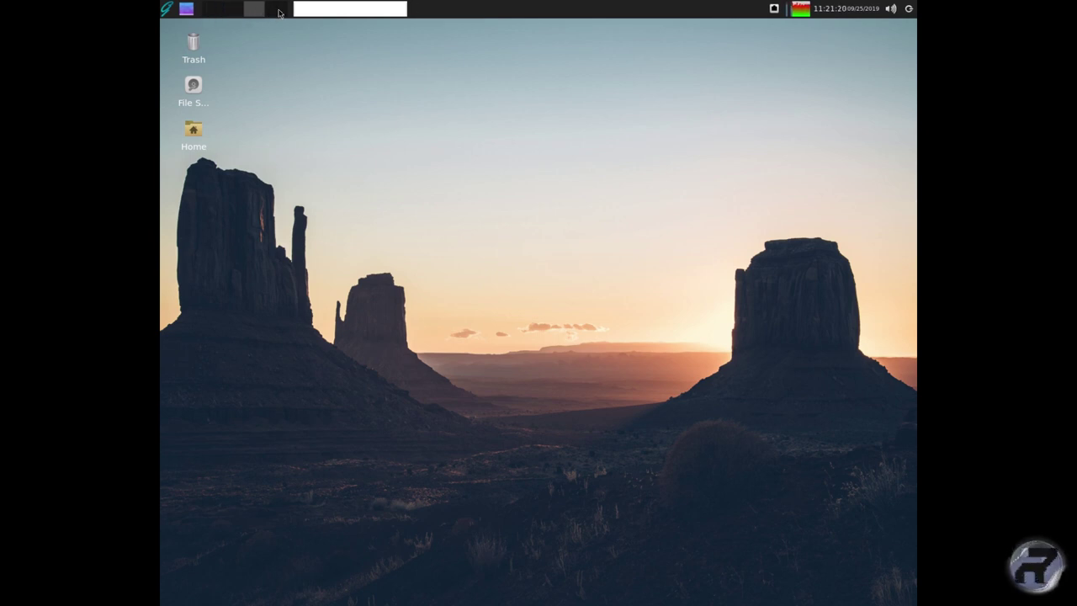
left_click(204, 13)
right_click(348, 65)
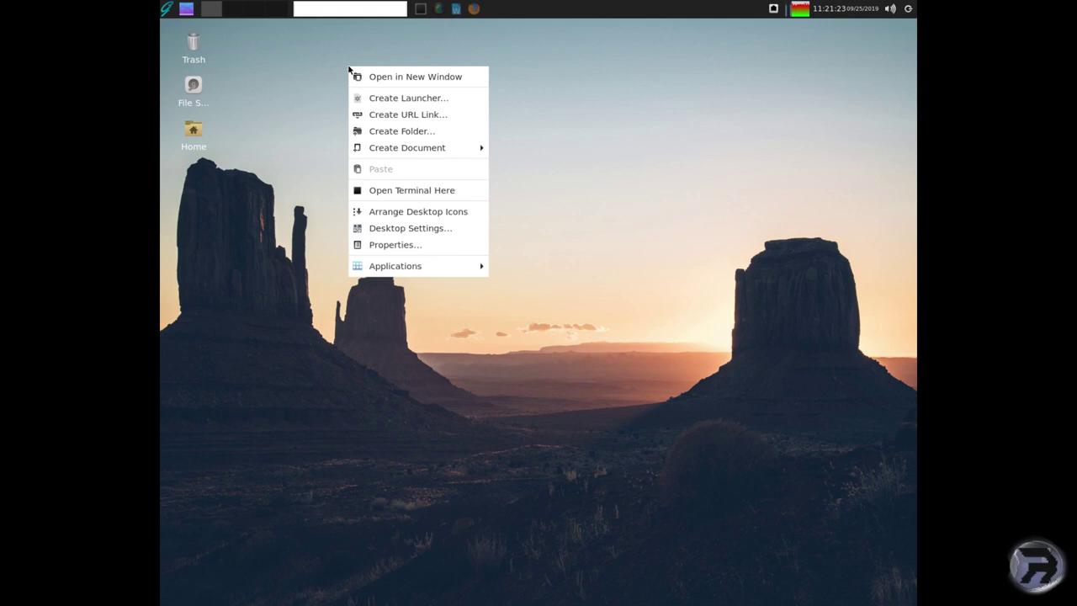
left_click(345, 60)
middle_click(348, 59)
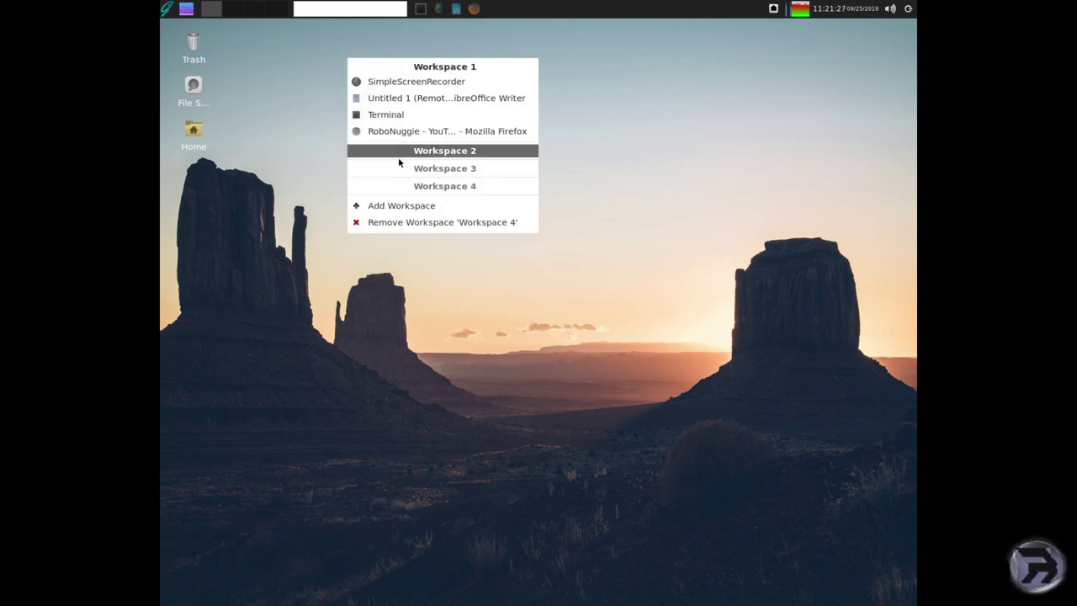
left_click(298, 57)
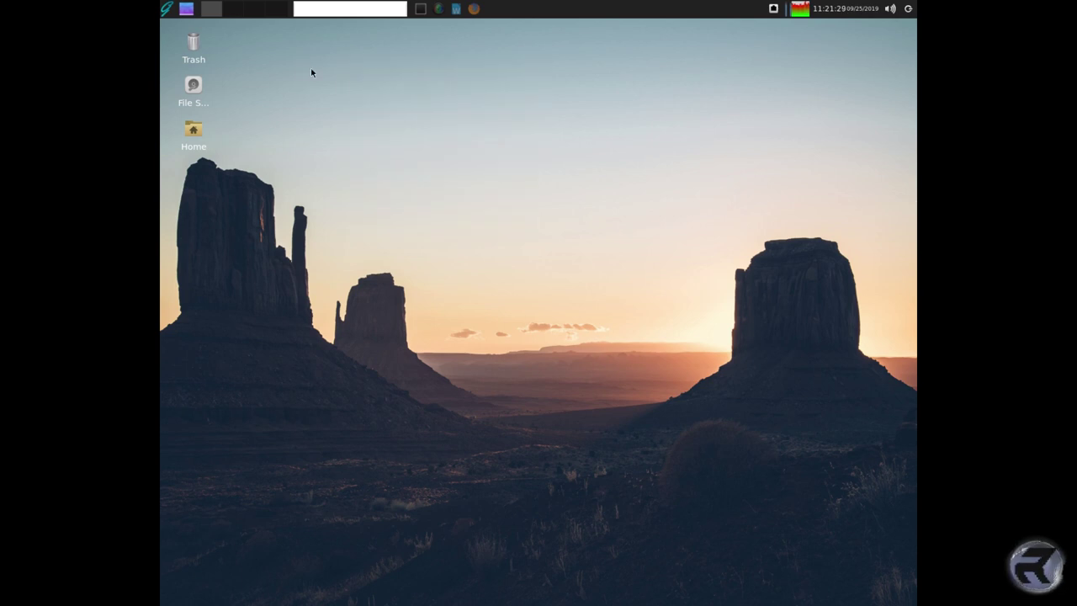
middle_click(438, 88)
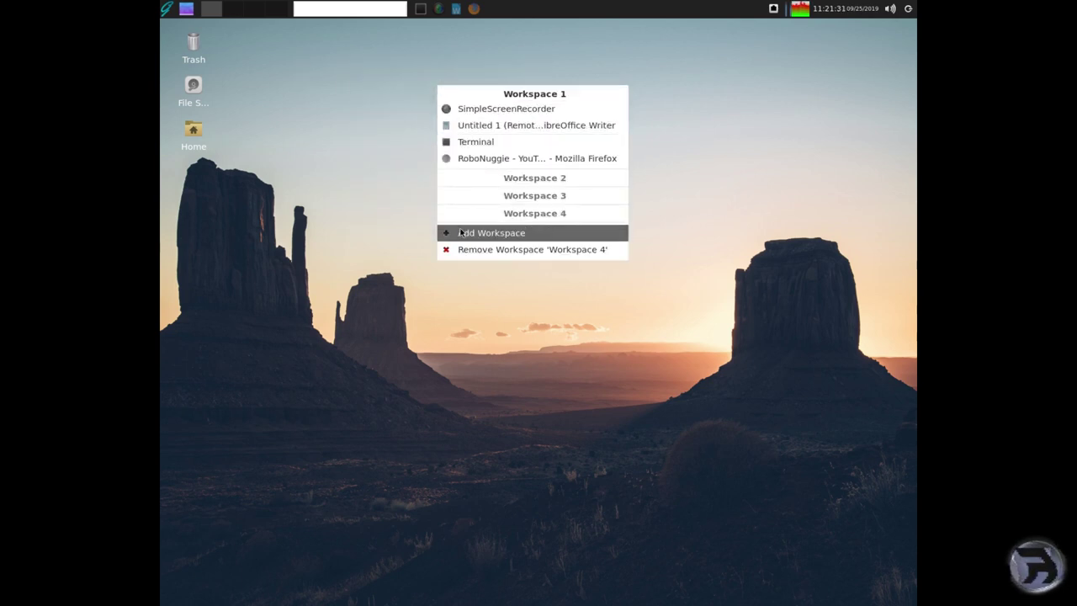
left_click(419, 68)
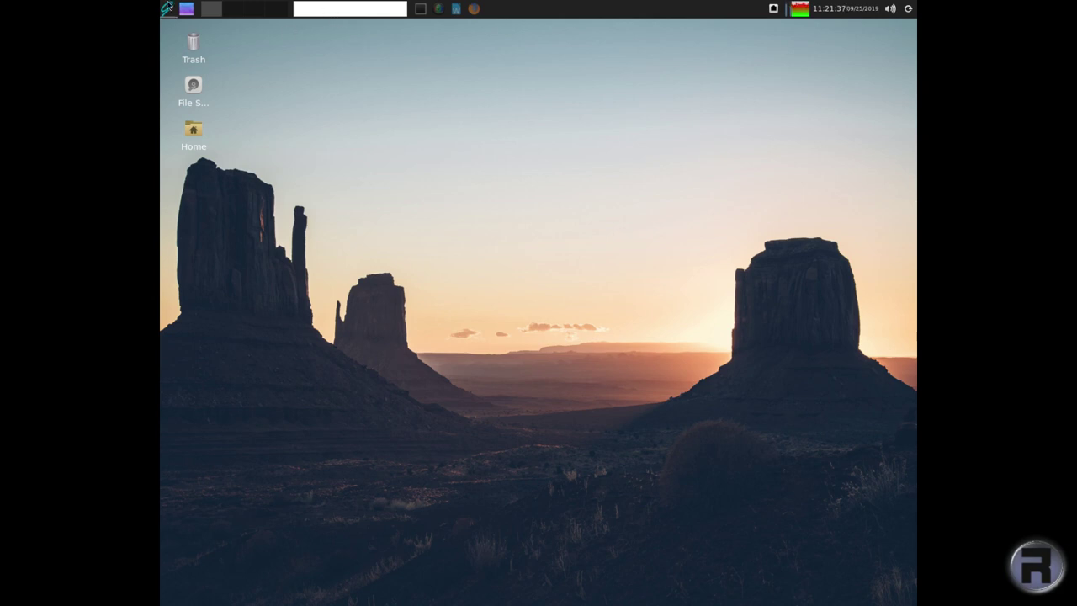
- Browse the Whisker menu's Graphics category, then launch Software Station from System
left_click(166, 9)
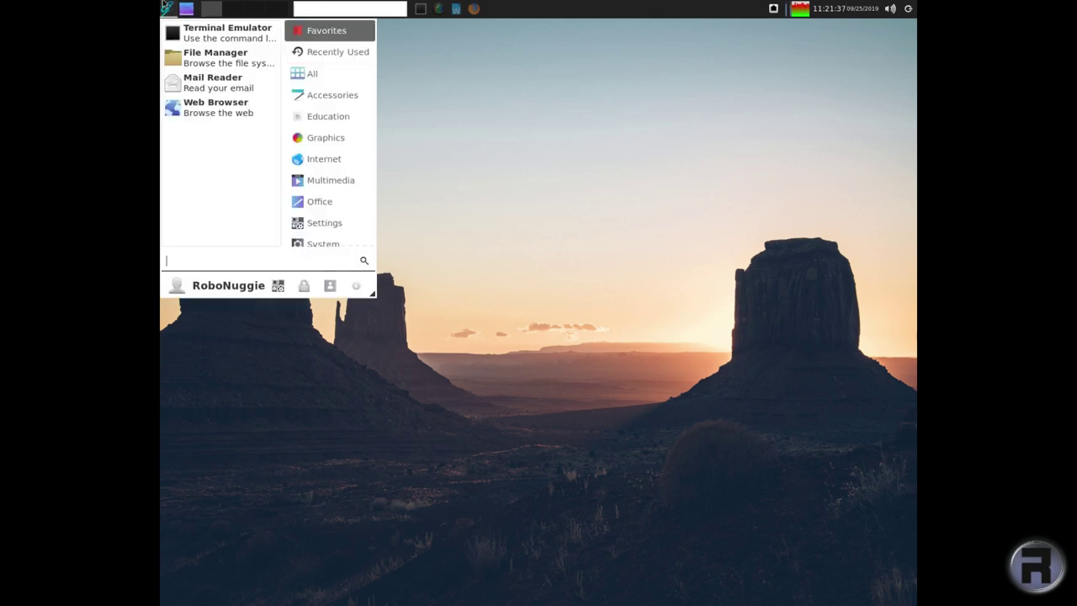
left_click(317, 144)
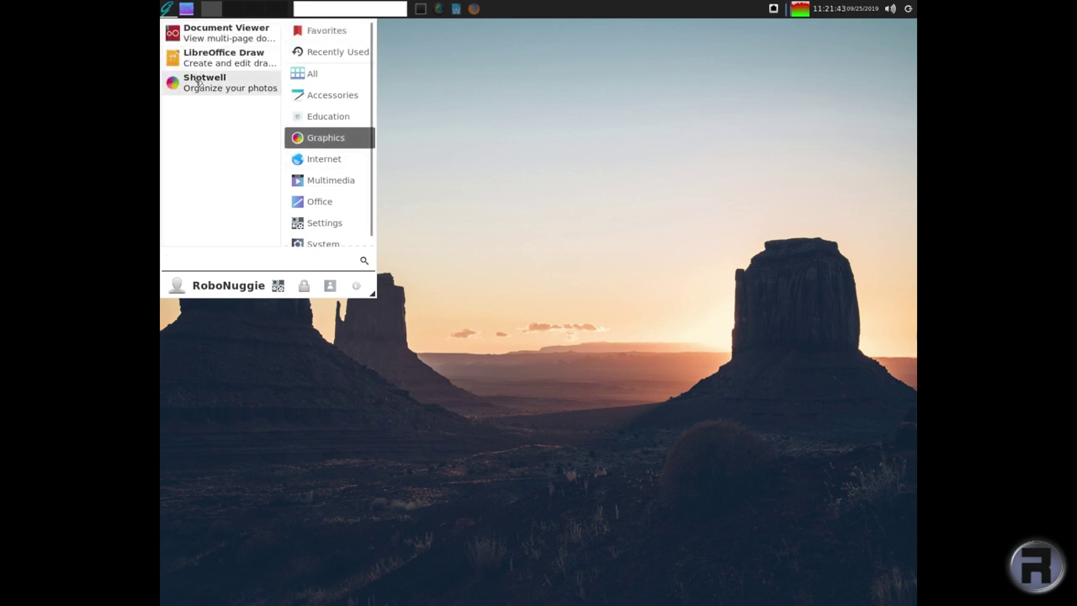
left_click(464, 96)
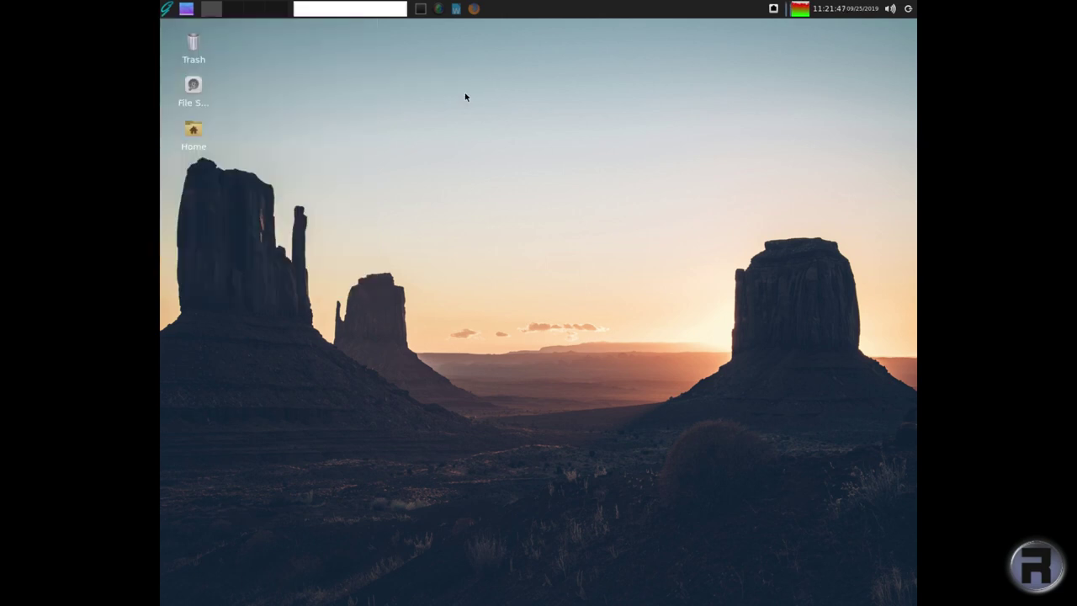
left_click(167, 8)
left_click(330, 243)
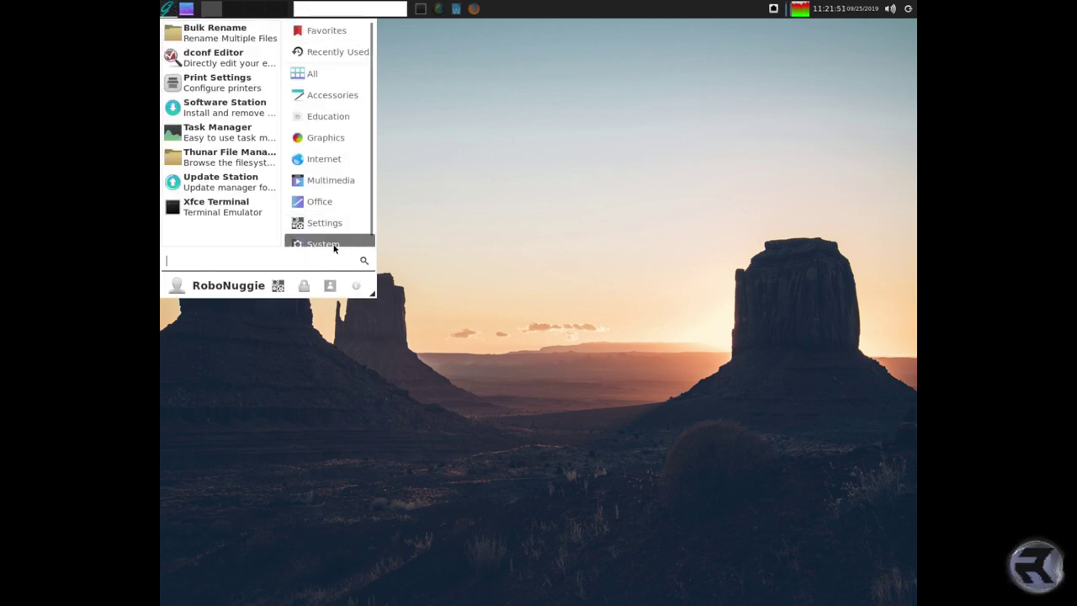
left_click(239, 115)
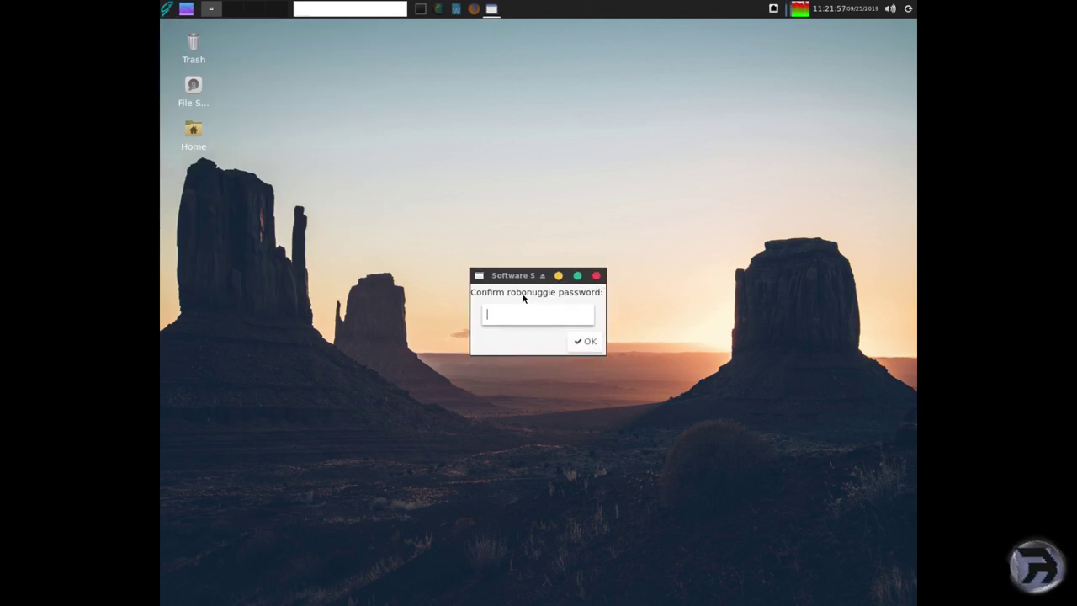
- Enter the user's password and enlarge the Software Station window to fill the screen
type("********")
key("Return")
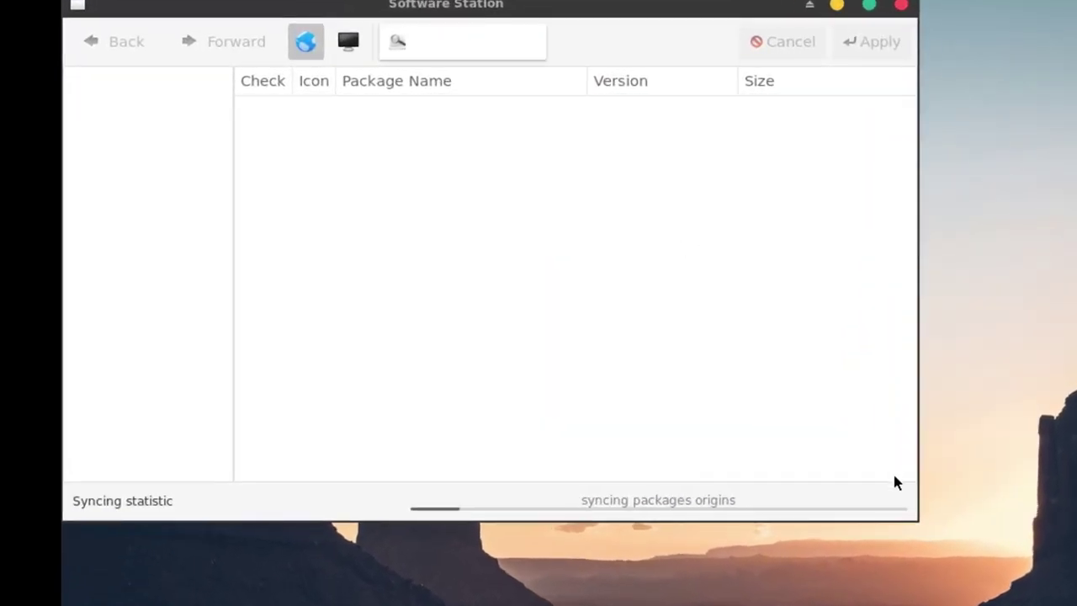
left_click_drag(910, 514, 1075, 604)
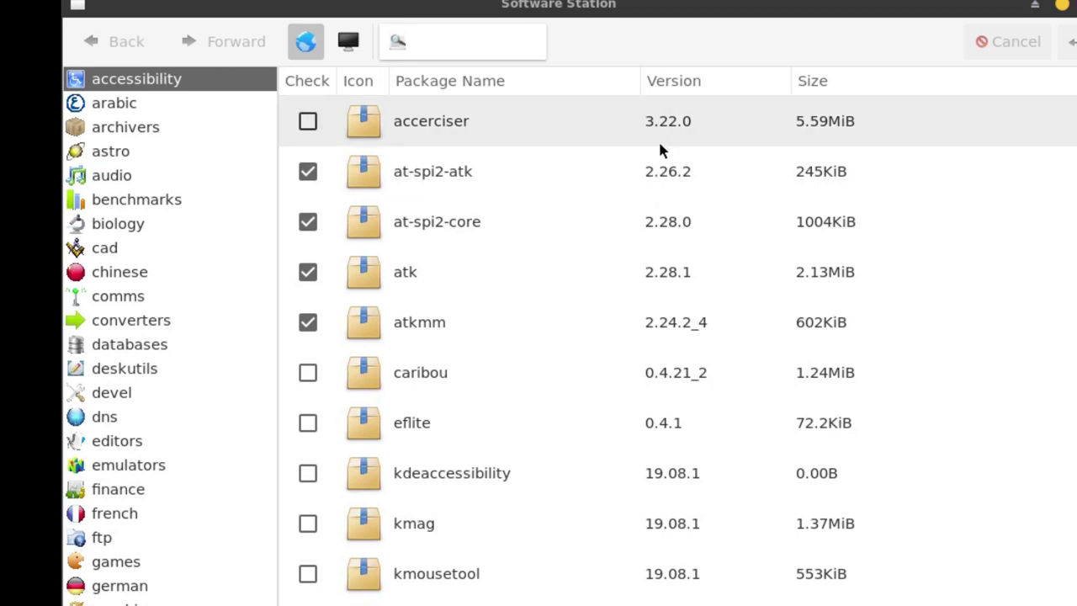
- Search Software Station for 'gimp' and scroll through the results
left_click(455, 45)
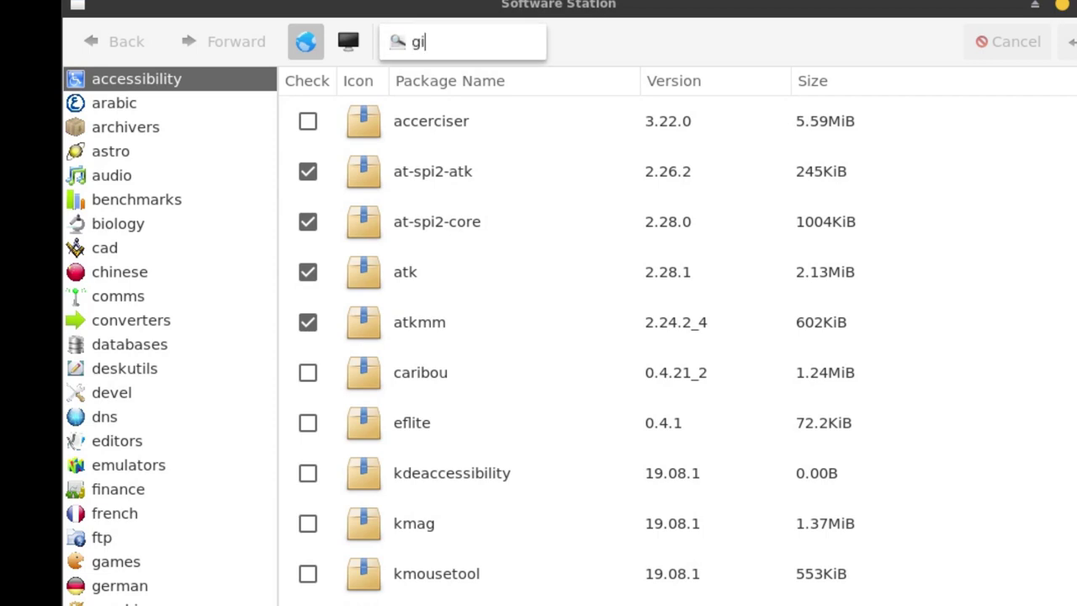
type("gimp")
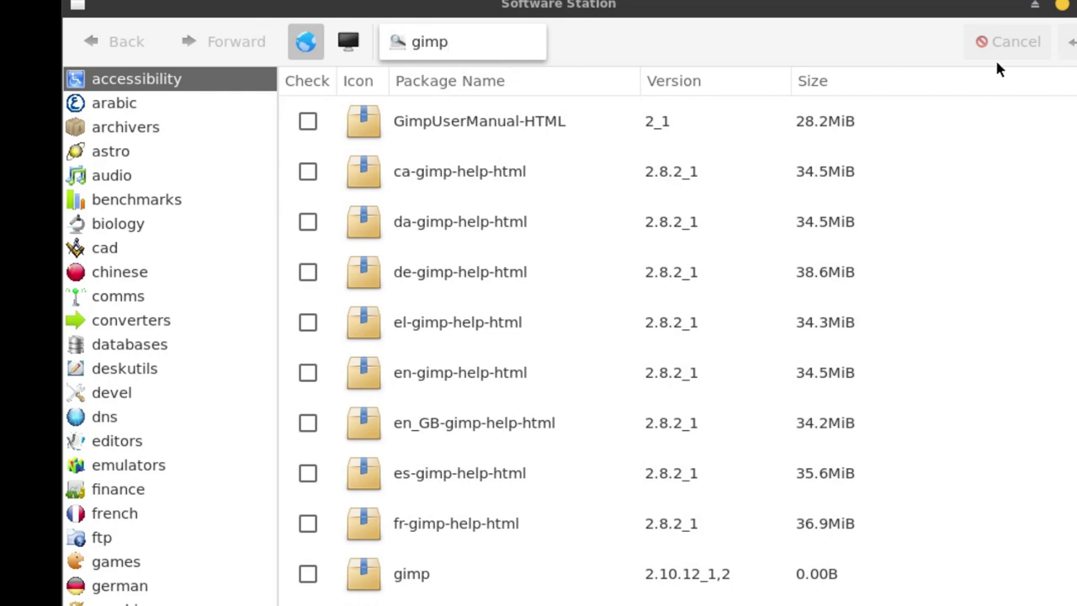
scroll(481, 224, "down", 2)
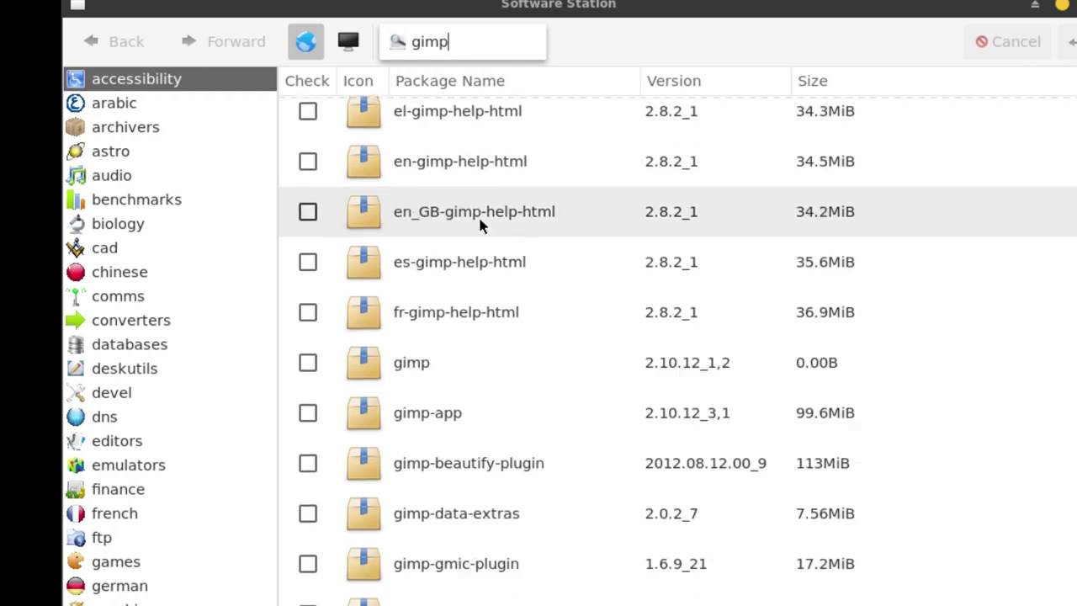
scroll(494, 238, "down", 3)
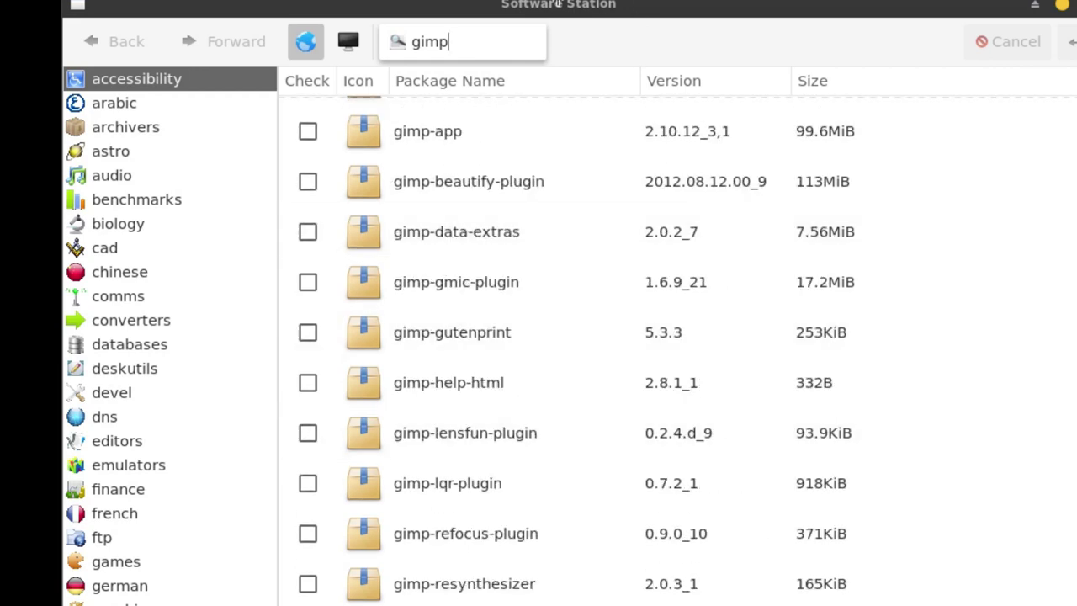
key("alt+Tab")
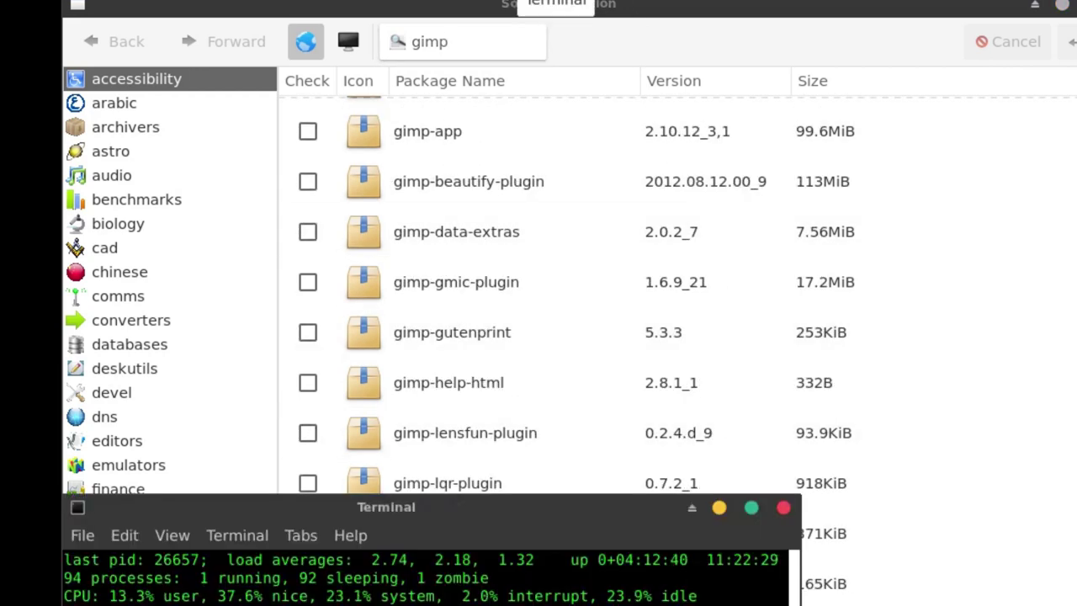
left_click(444, 7)
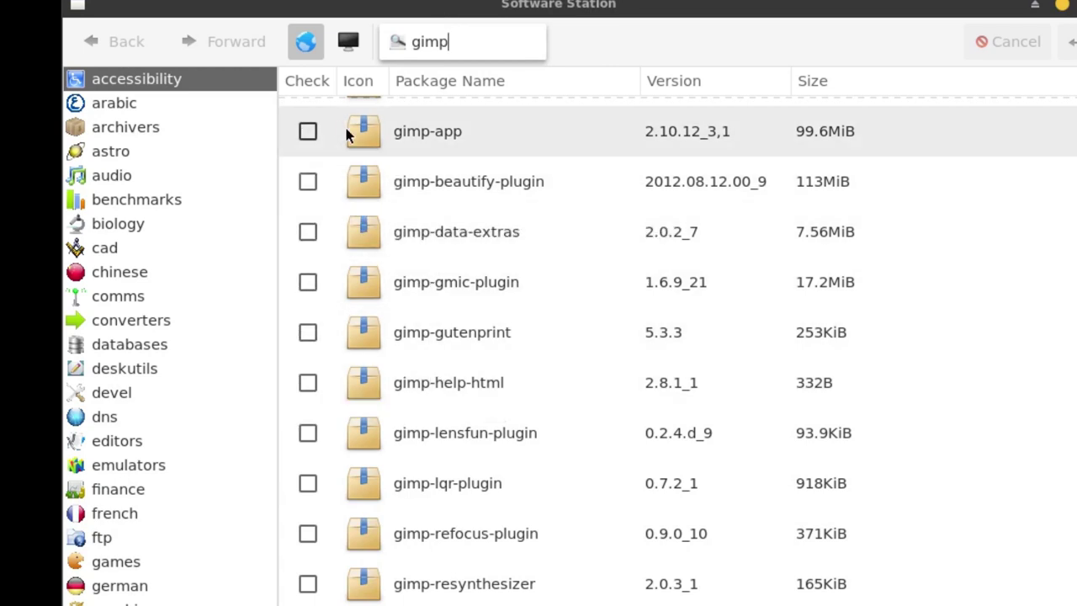
- Mark the gimp meta-package for installation instead of gimp-app
left_click(308, 131)
scroll(441, 168, "up", 3)
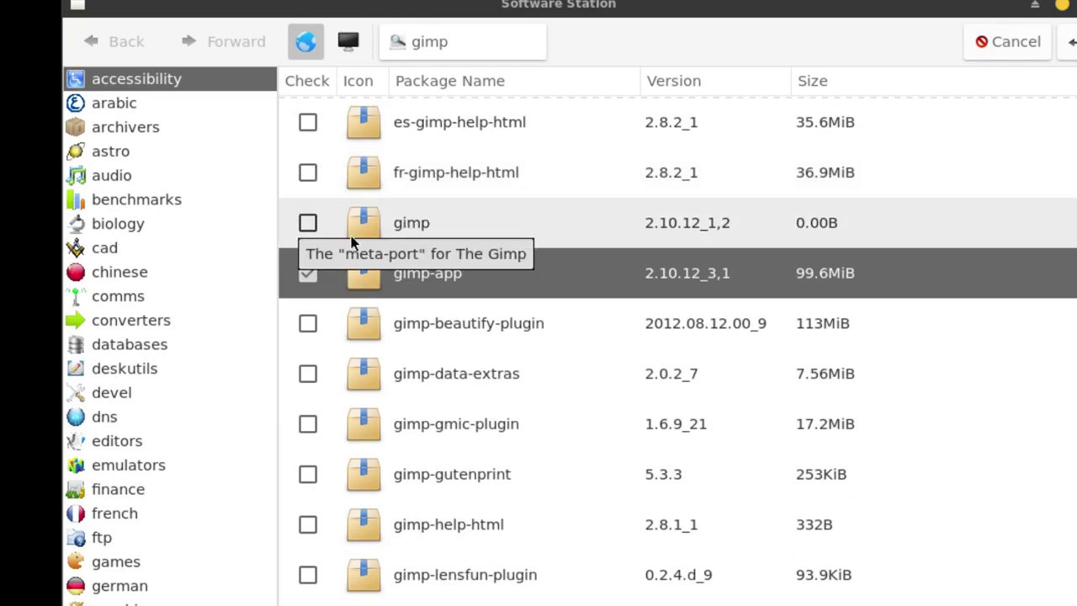
left_click(307, 273)
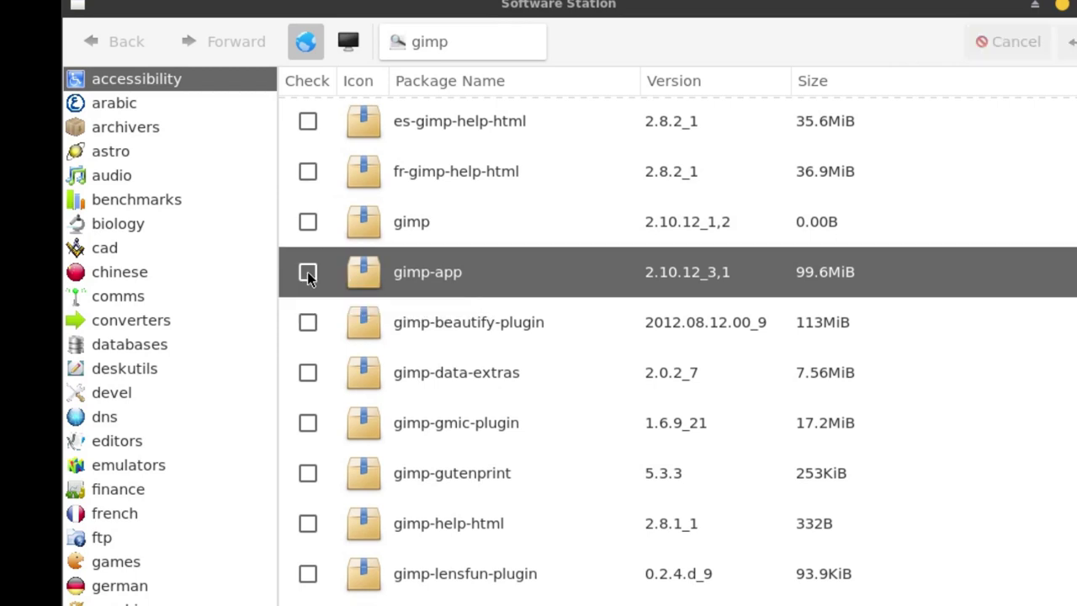
left_click(307, 222)
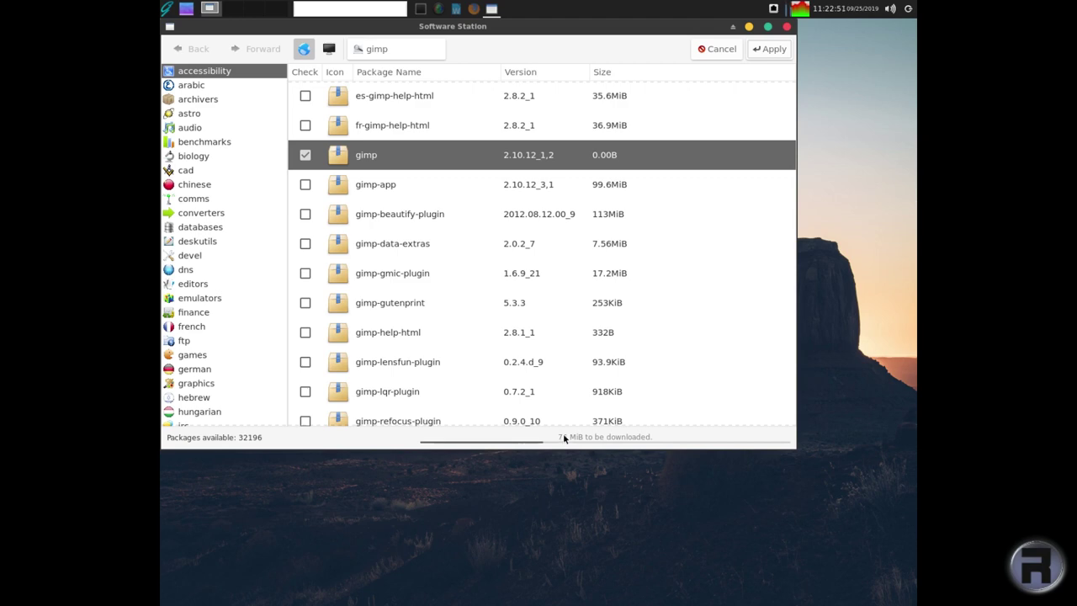
- Move the top terminal lower on screen and alternate with Software Station while GIMP installs
left_click(420, 8)
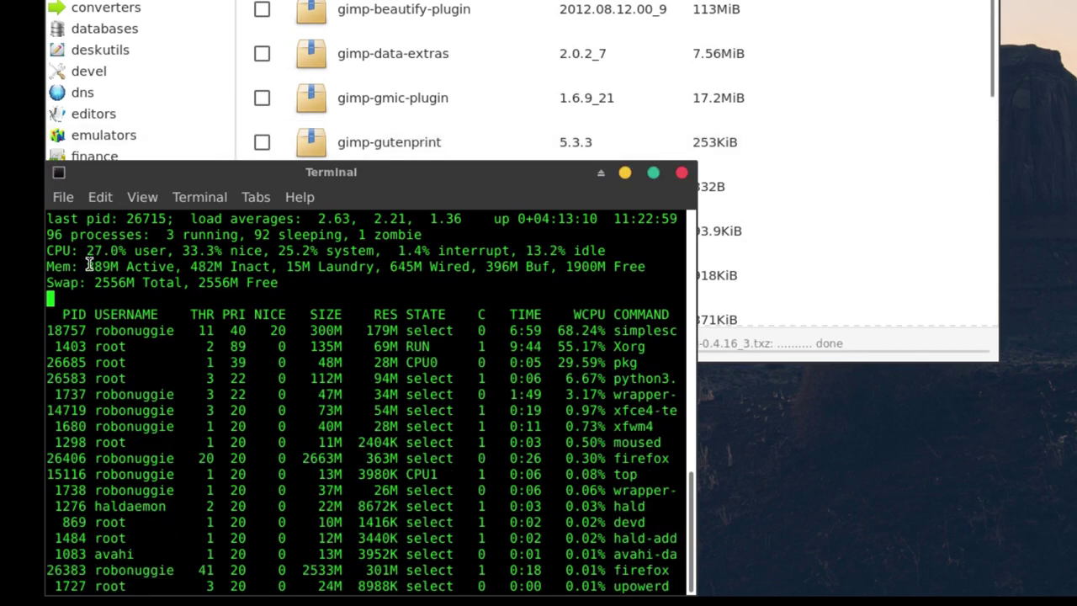
left_click_drag(87, 265, 110, 267)
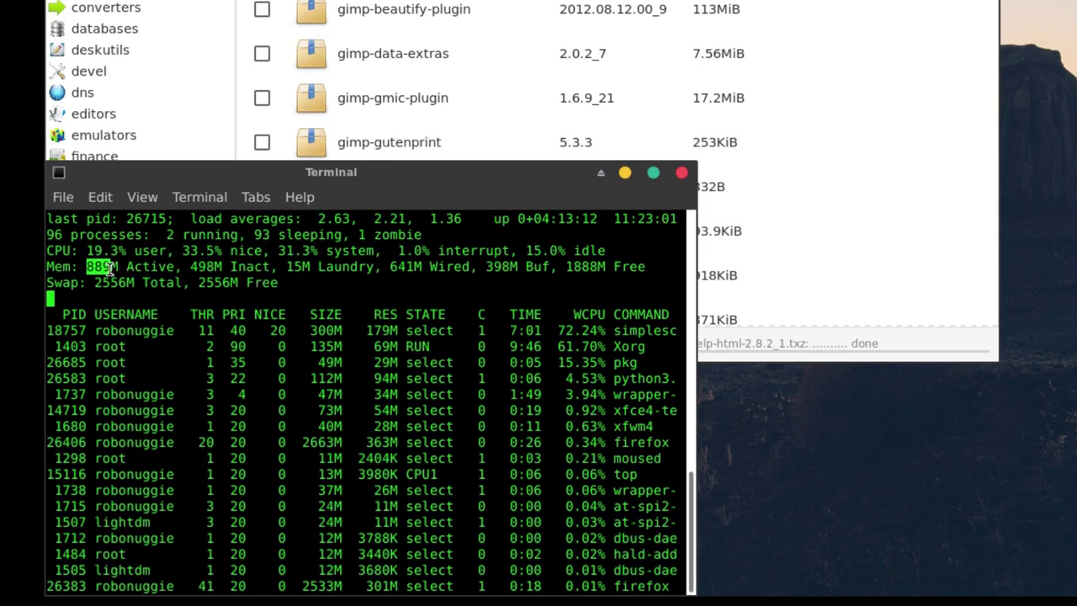
left_click(515, 26)
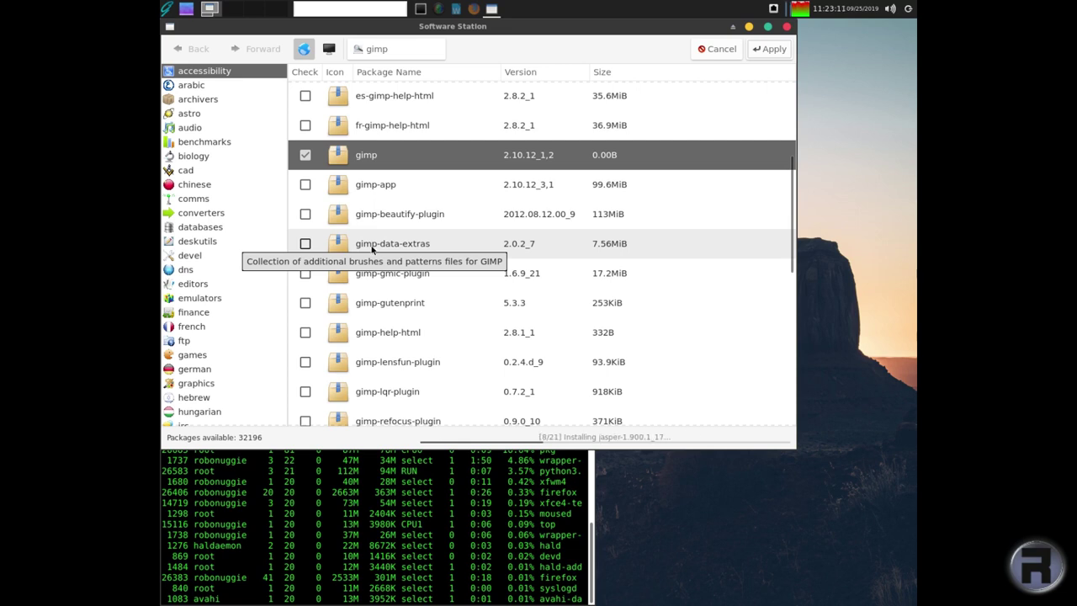
left_click(572, 526)
left_click_drag(352, 325, 350, 456)
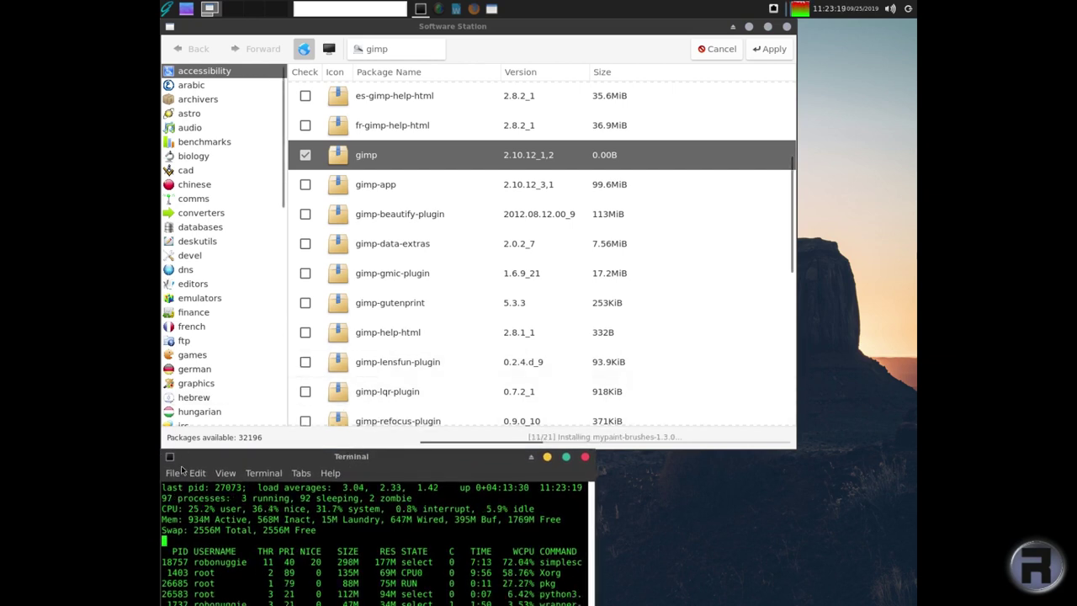
left_click(291, 29)
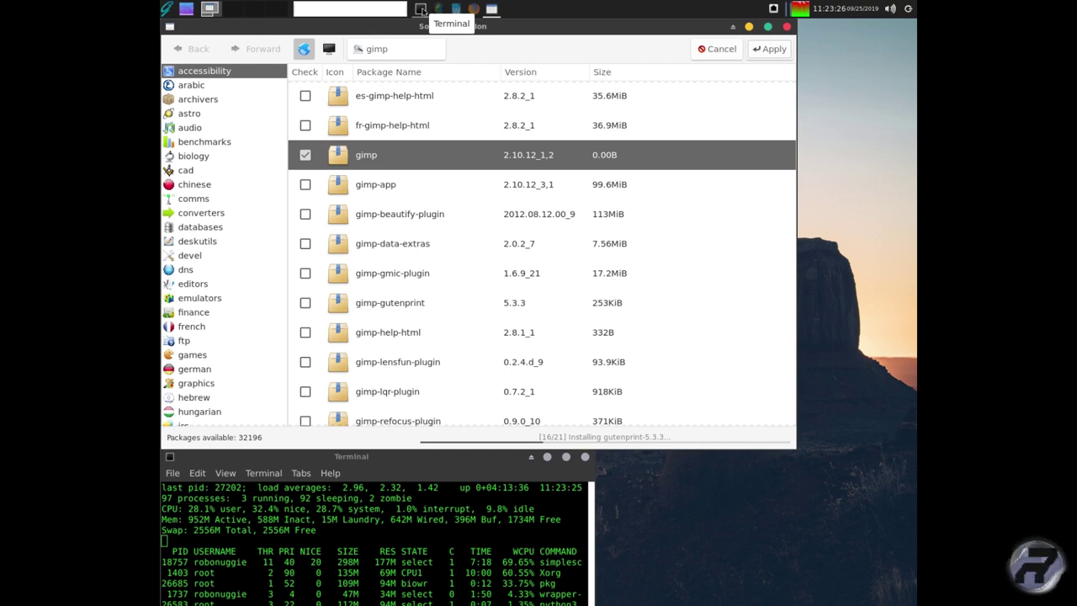
left_click(421, 10)
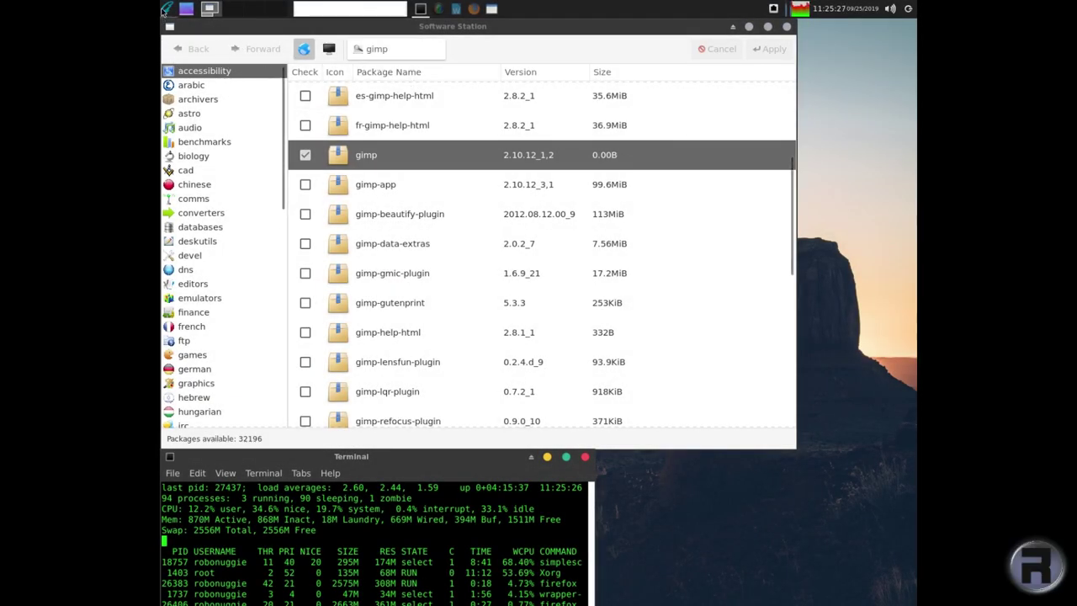
- Launch GNU Image Manipulation Program from the Whisker menu's Graphics category
left_click(168, 9)
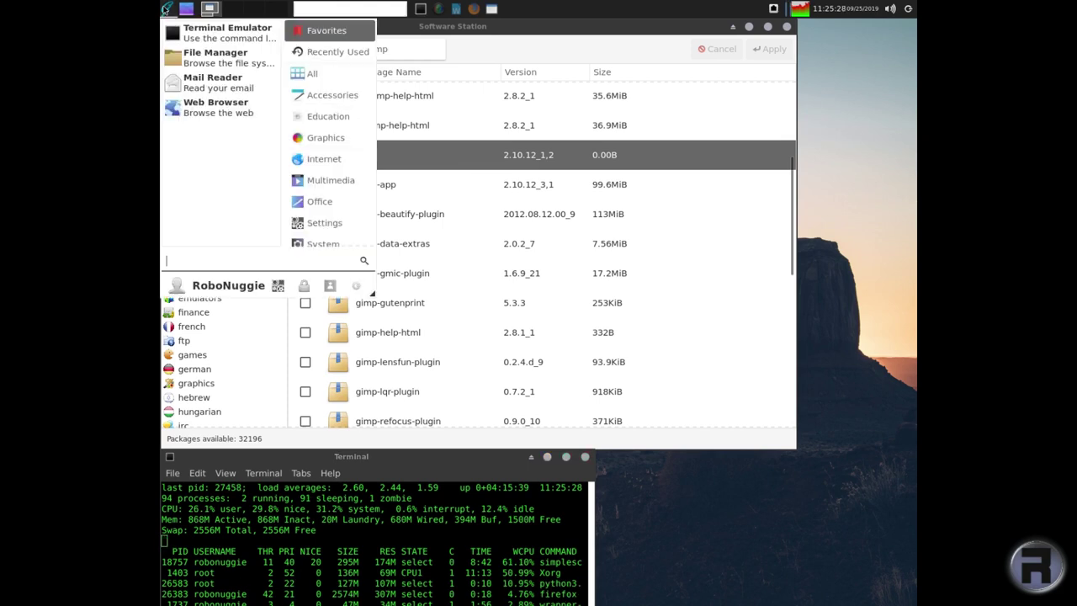
left_click(294, 141)
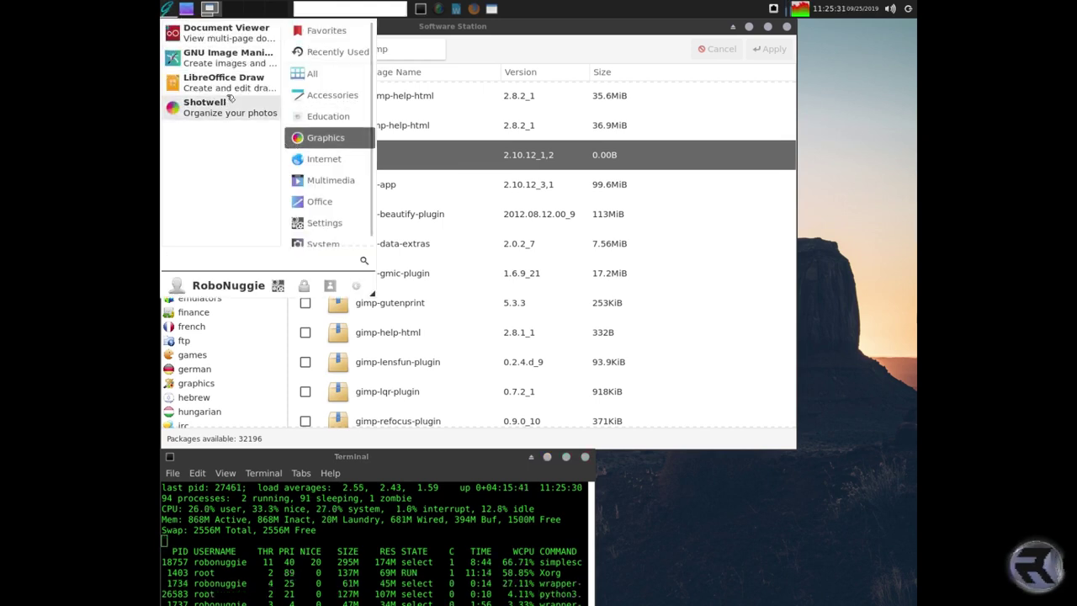
left_click(220, 59)
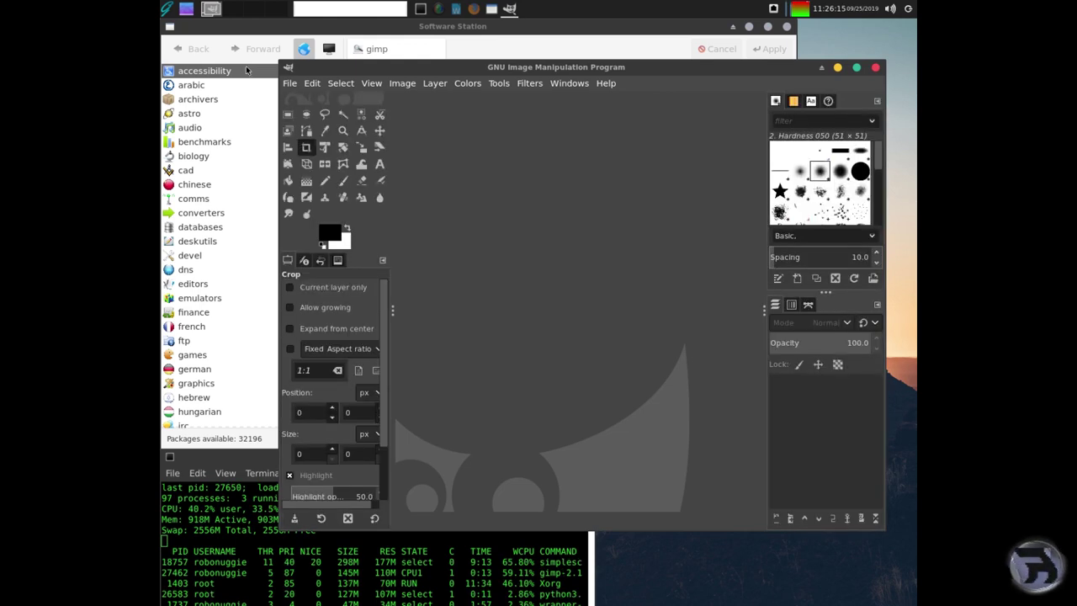
- Make a new 1350×1350 image via File > New using the Toilet paper (US, 300 ppi) template
left_click(289, 84)
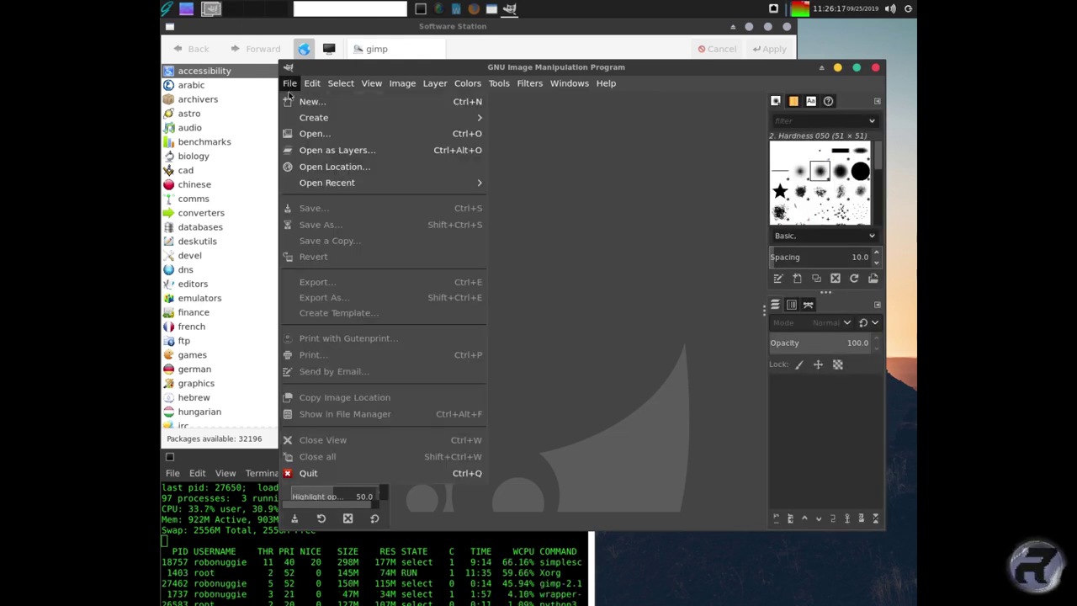
mouse_move(295, 117)
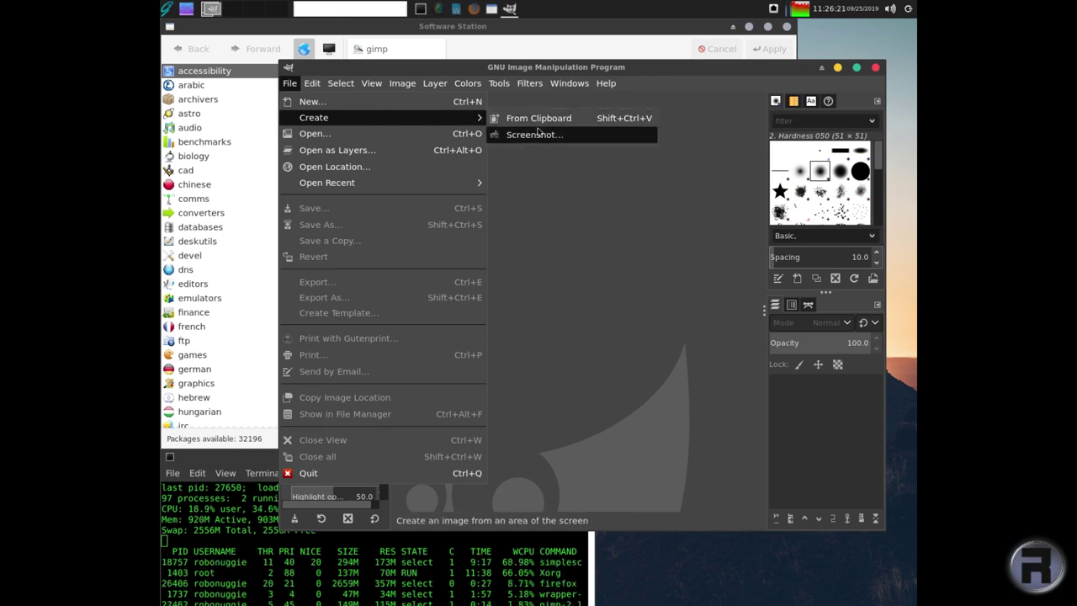
left_click(399, 107)
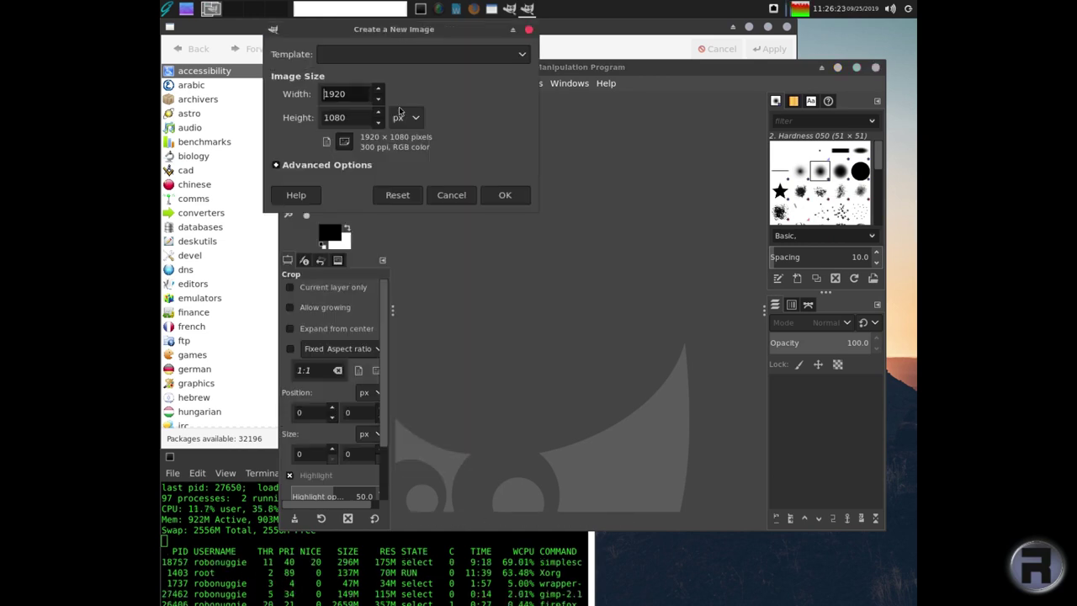
left_click(401, 55)
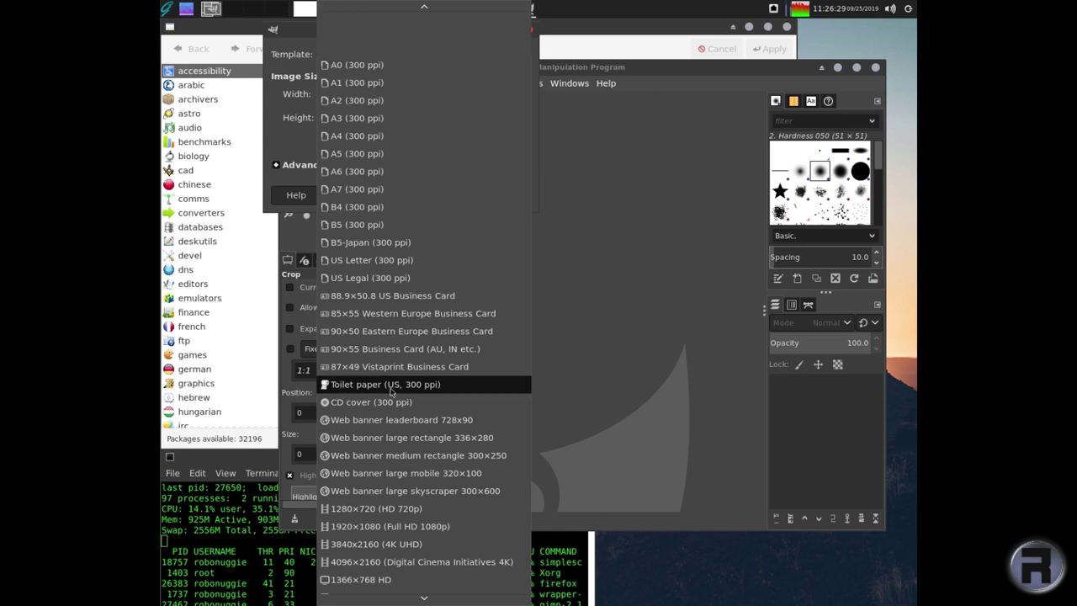
left_click(382, 388)
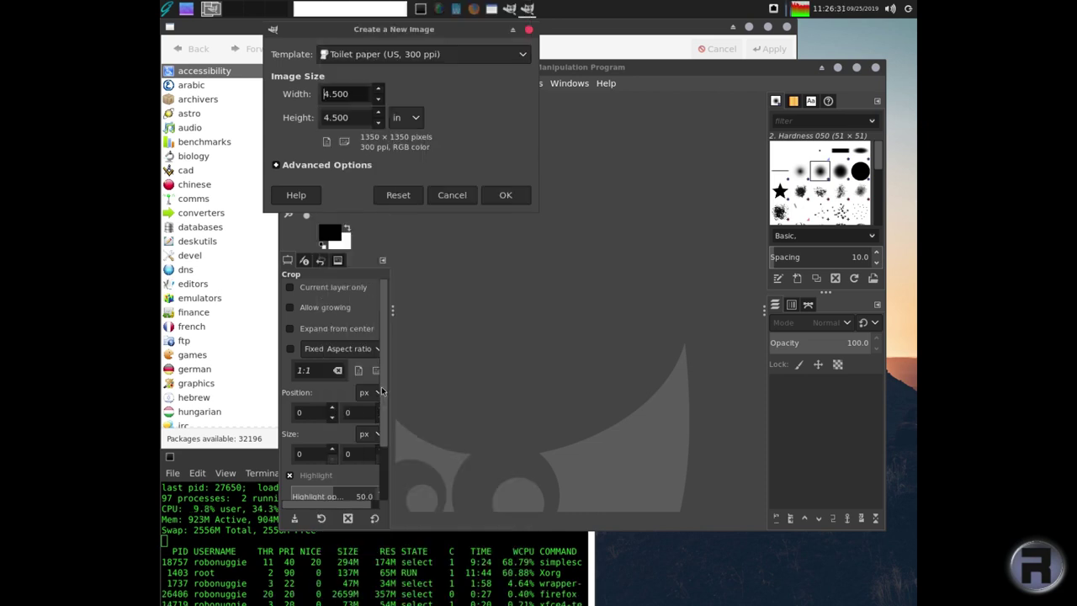
left_click(502, 195)
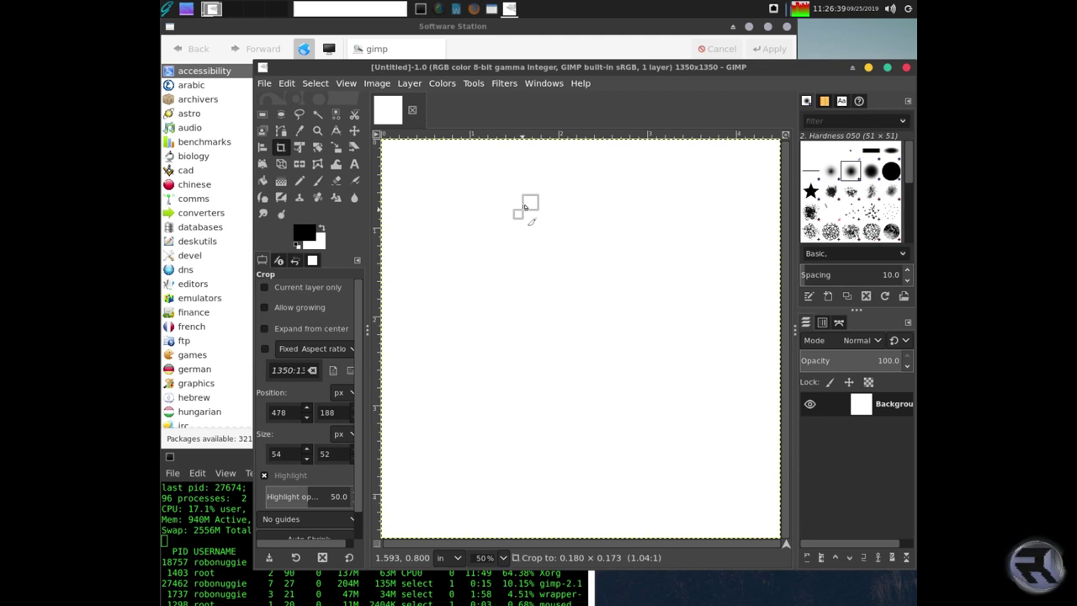
- Undo an accidental crop, then paint a thick black mound outline with the Paintbrush
left_click_drag(537, 195, 521, 210)
key("Return")
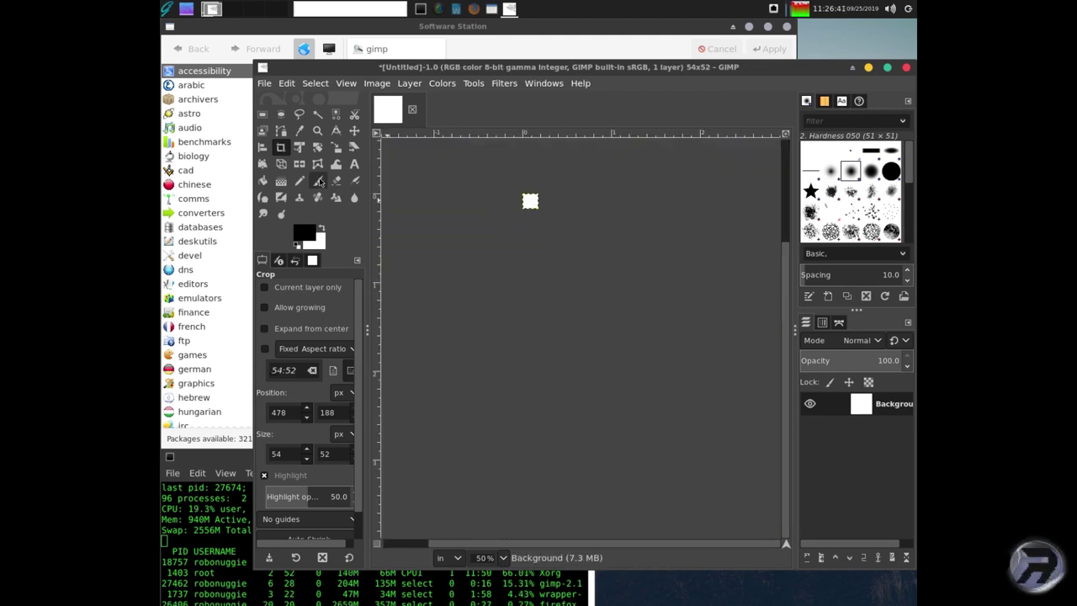
left_click(583, 333)
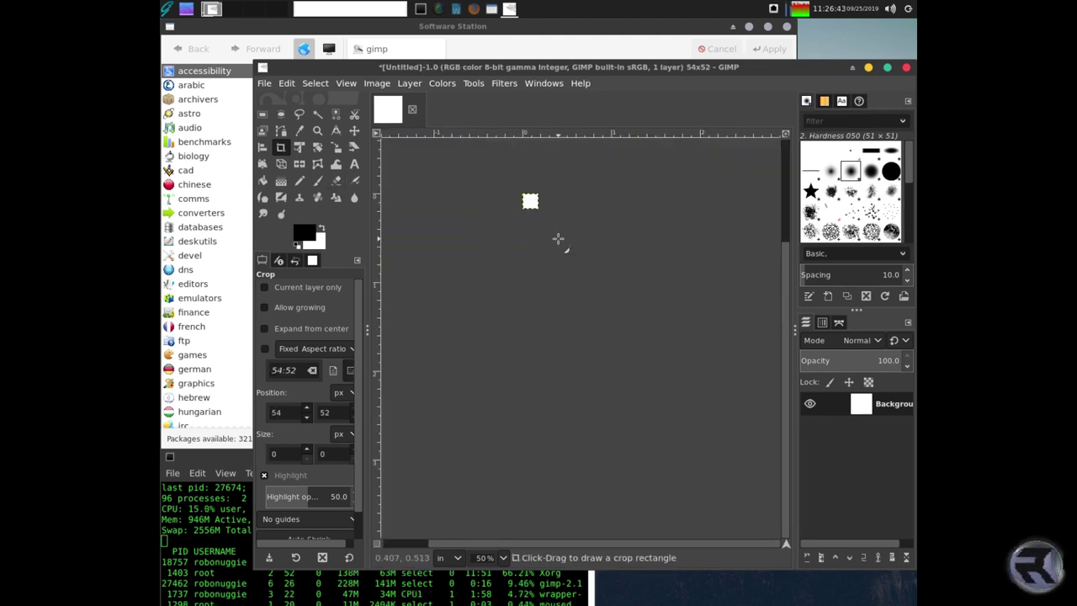
left_click(287, 84)
left_click(311, 101)
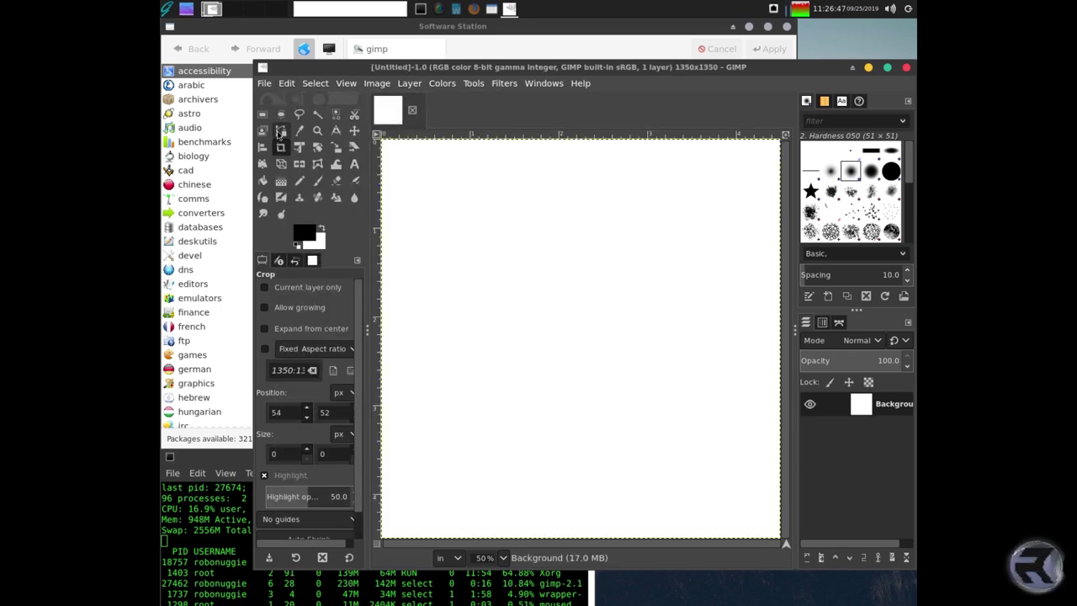
left_click(317, 180)
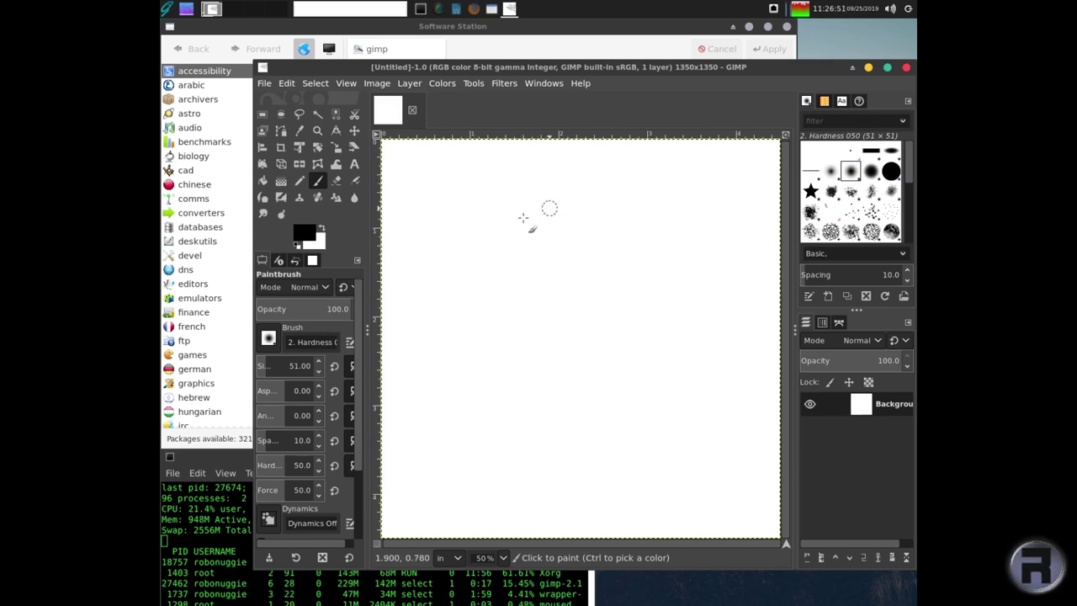
mouse_move(550, 207)
left_mouse_down()
mouse_move(472, 290)
mouse_move(451, 346)
mouse_move(522, 416)
mouse_move(685, 408)
mouse_move(702, 362)
mouse_move(602, 235)
mouse_move(545, 208)
left_mouse_up()
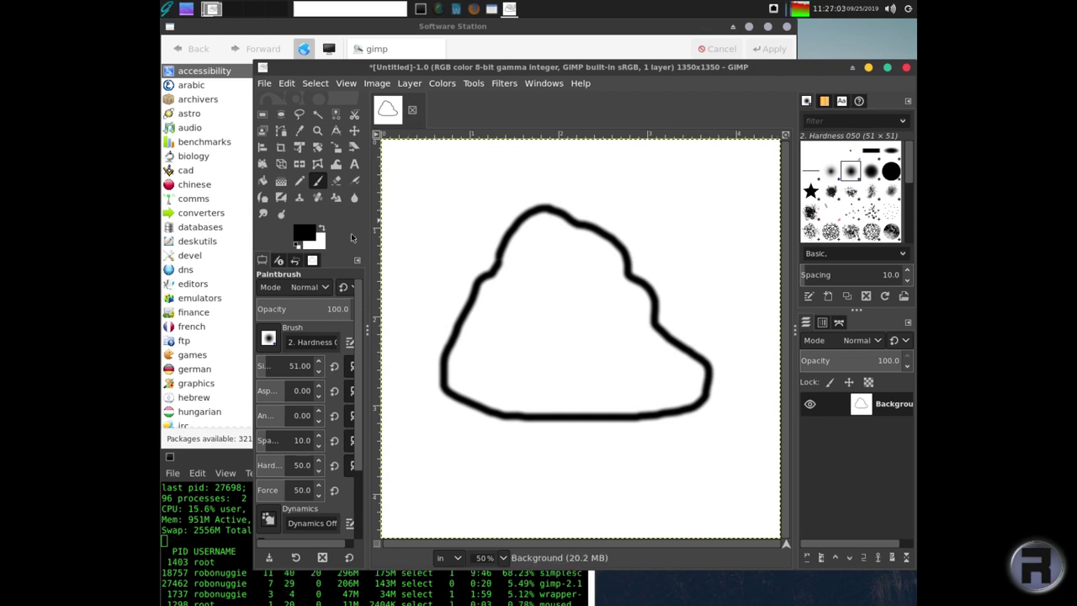
- Set GIMP's foreground colour to the dark brown 613e09
left_click(307, 233)
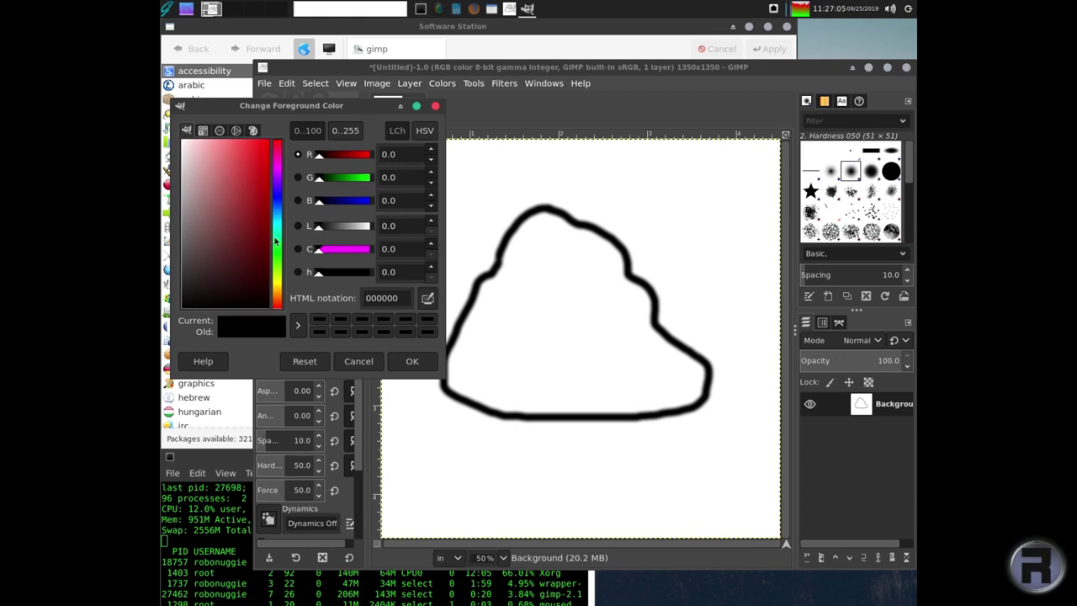
left_click_drag(243, 243, 251, 212)
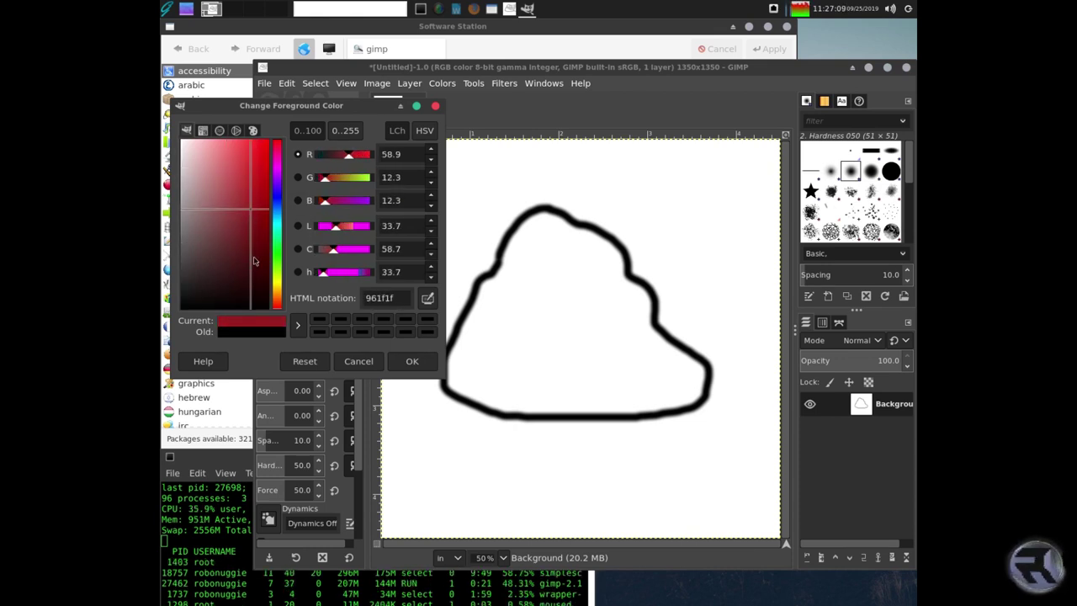
left_click_drag(252, 264, 214, 251)
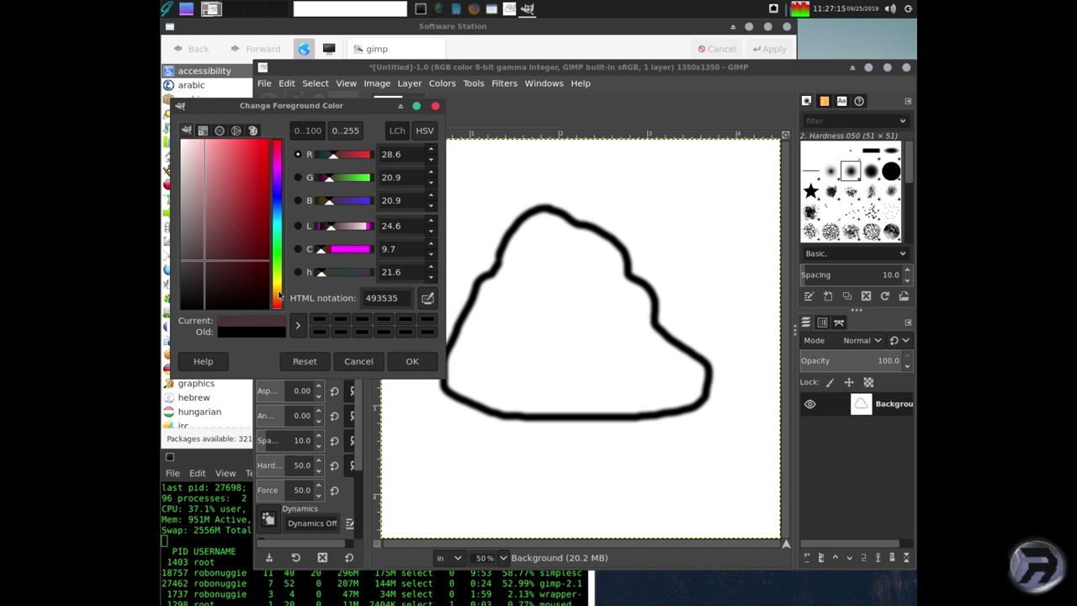
left_click_drag(278, 294, 277, 272)
left_click_drag(260, 204, 261, 247)
left_click(412, 361)
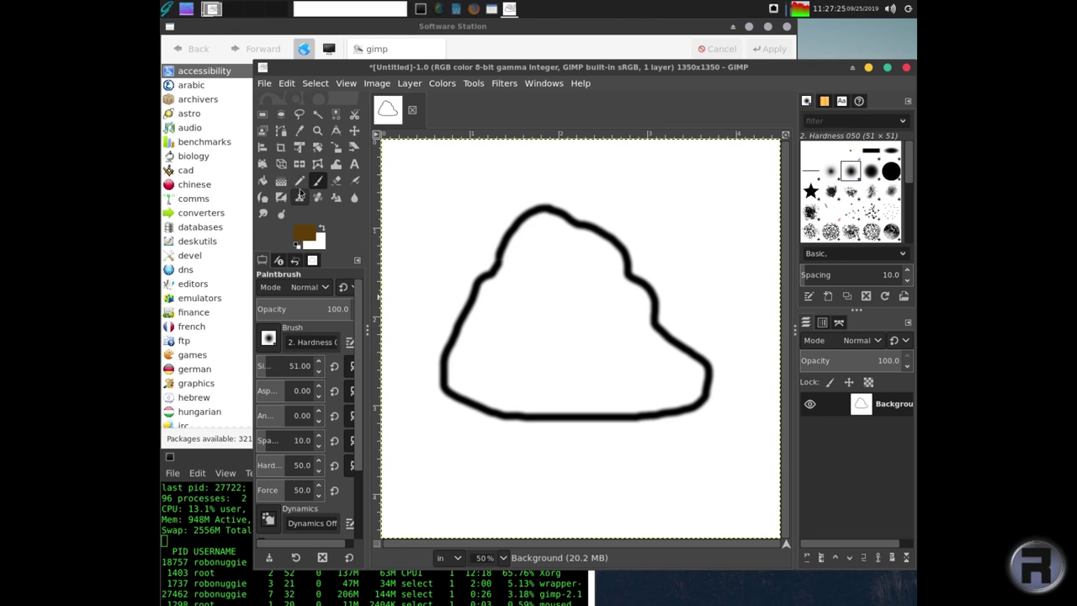
- Bucket-fill the inside of the black mound outline with the brown colour
left_click(355, 199)
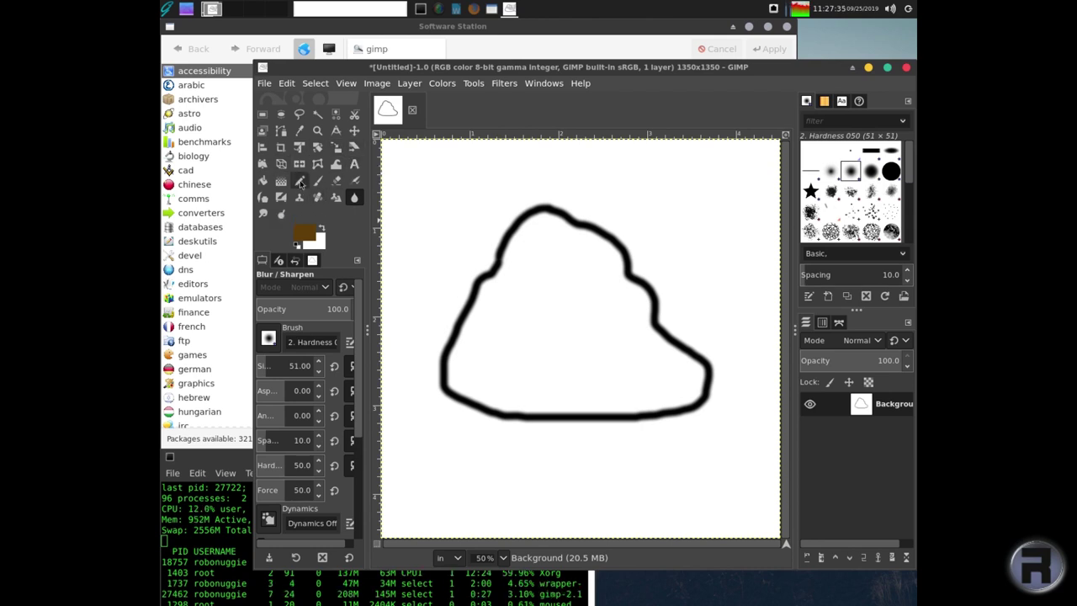
left_click(263, 180)
left_click(548, 284)
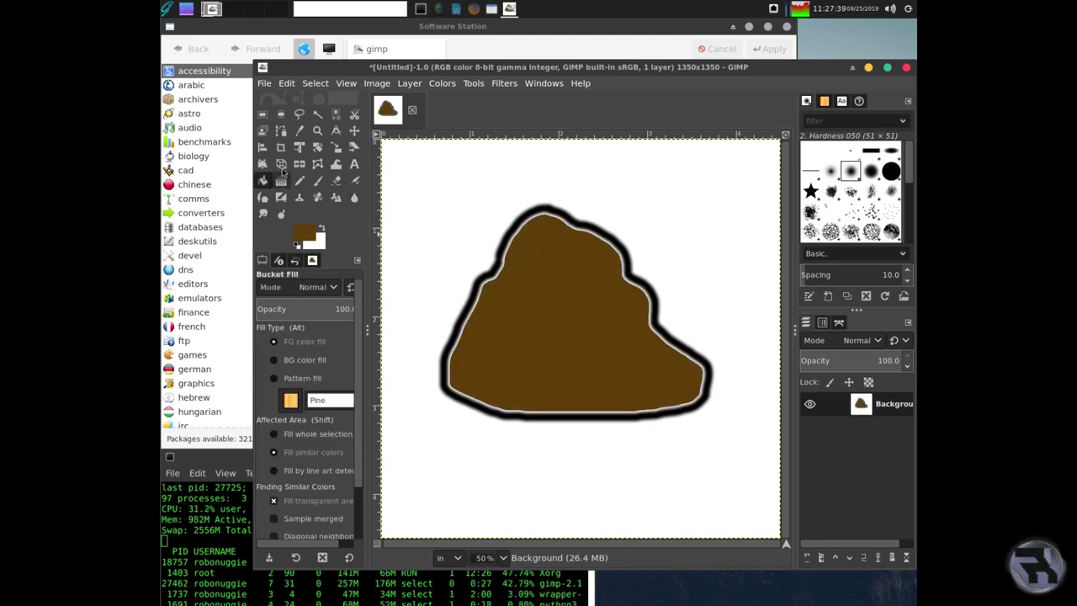
- Make white the foreground colour and fill an elliptical left eye on the blob
left_click(283, 116)
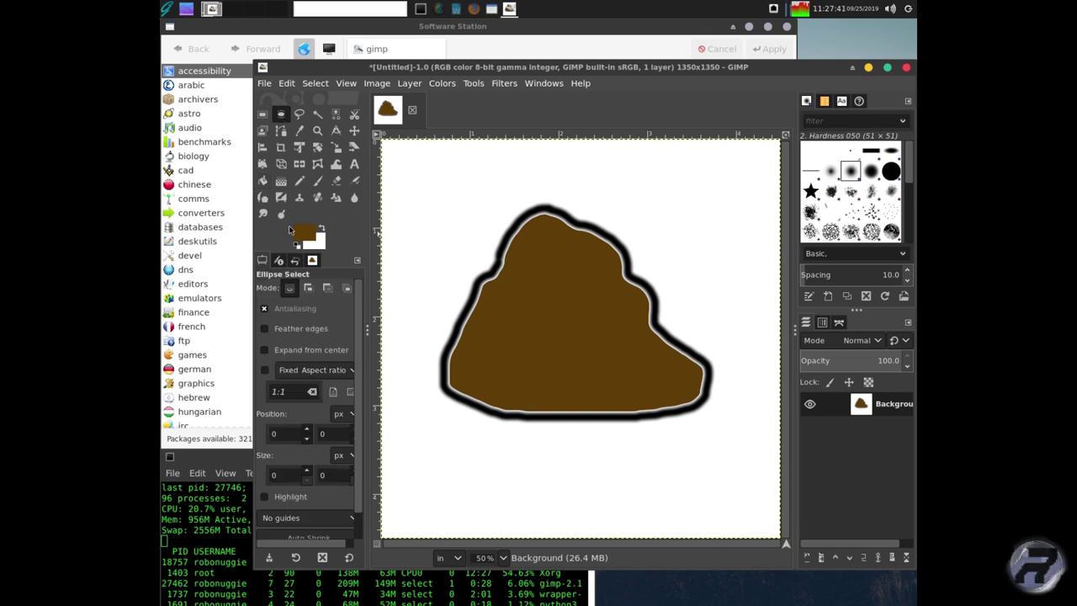
left_click(320, 230)
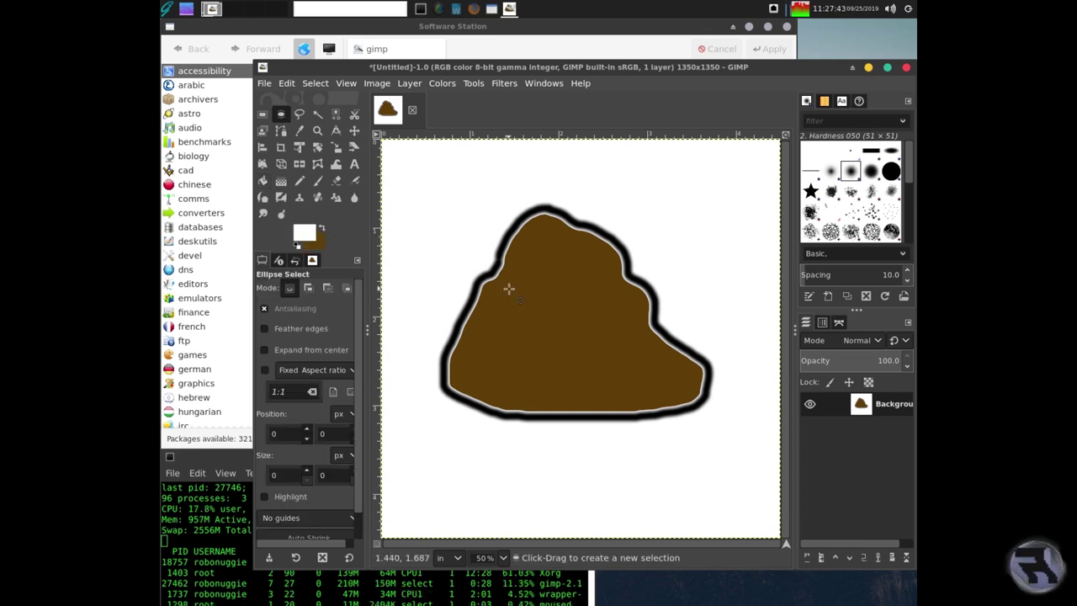
left_click_drag(512, 281, 571, 334)
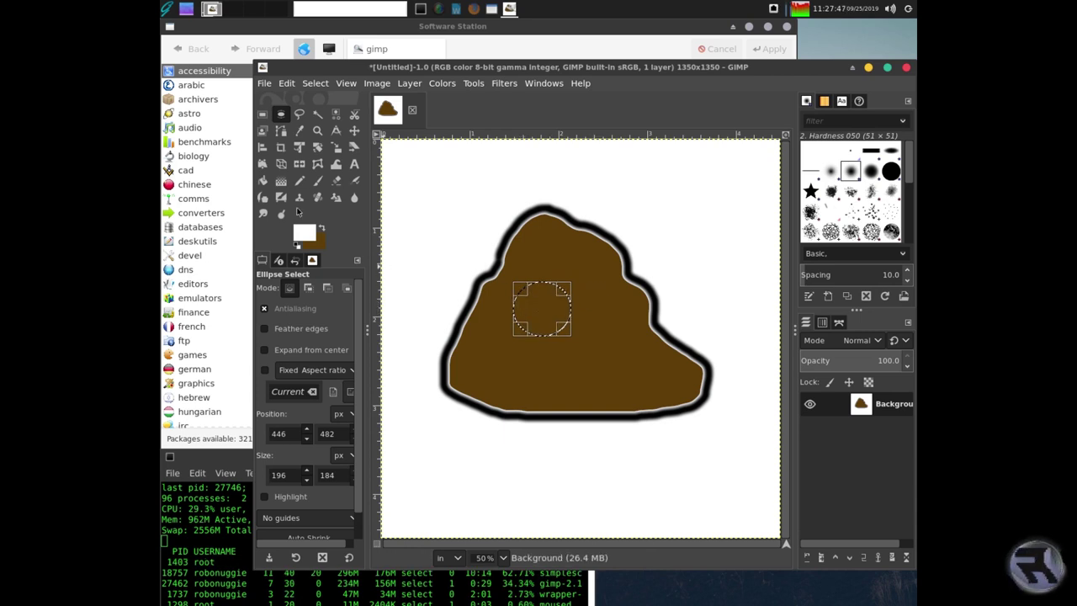
left_click(310, 235)
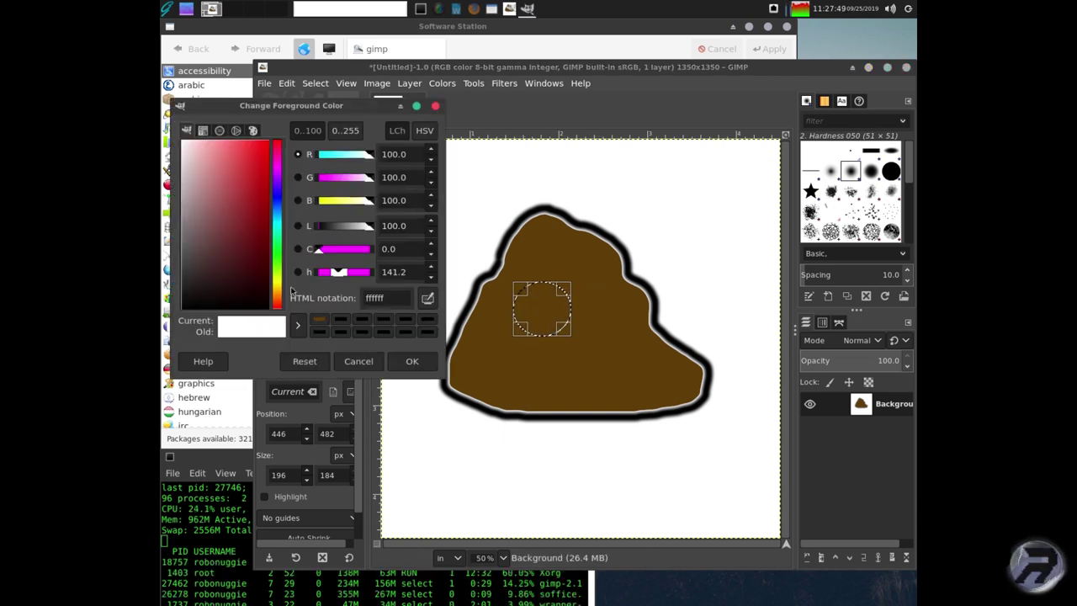
left_click(411, 361)
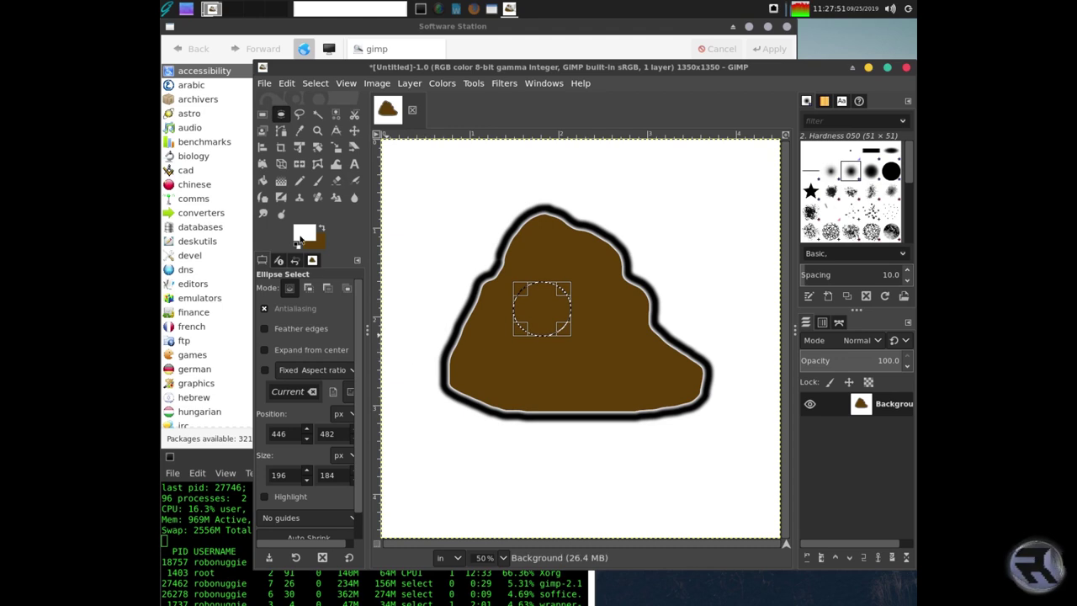
left_click(263, 180)
left_click(531, 308)
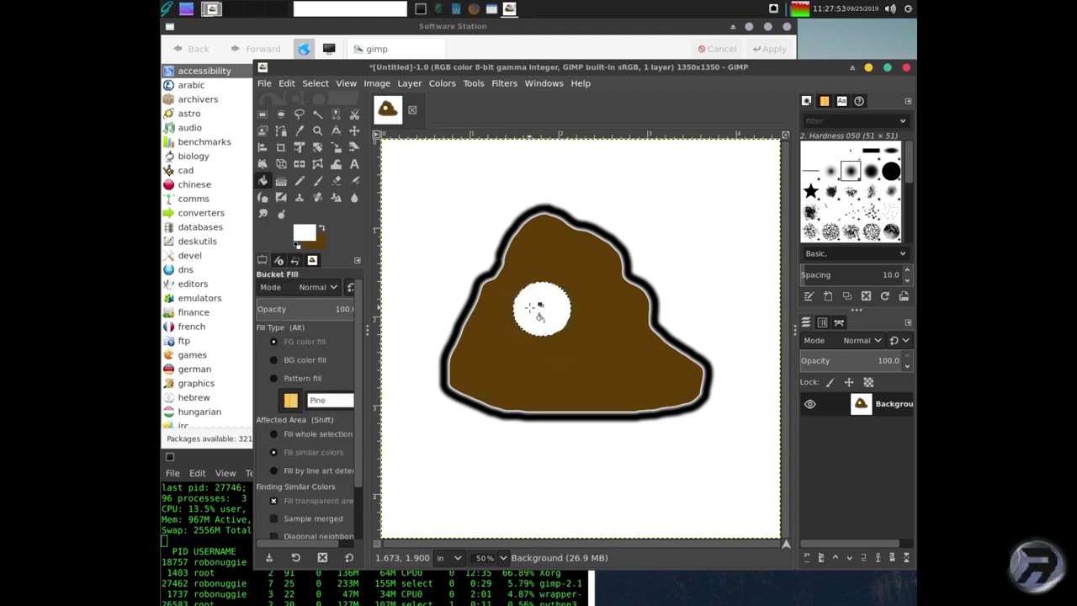
- Add a smaller white elliptical right eye beside the left one
left_click(281, 114)
left_click_drag(588, 288, 632, 329)
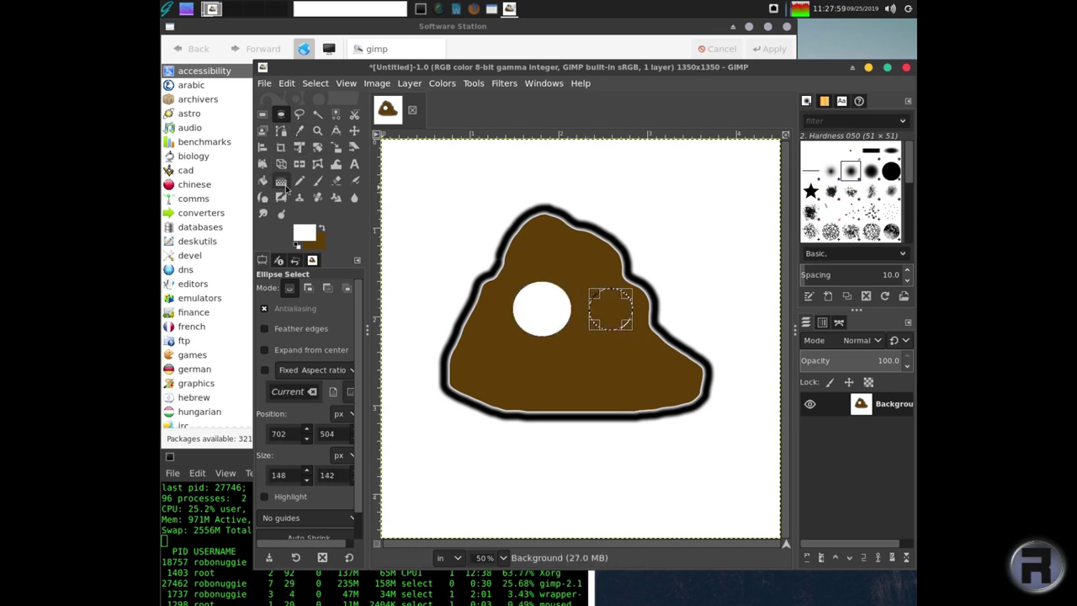
left_click(262, 180)
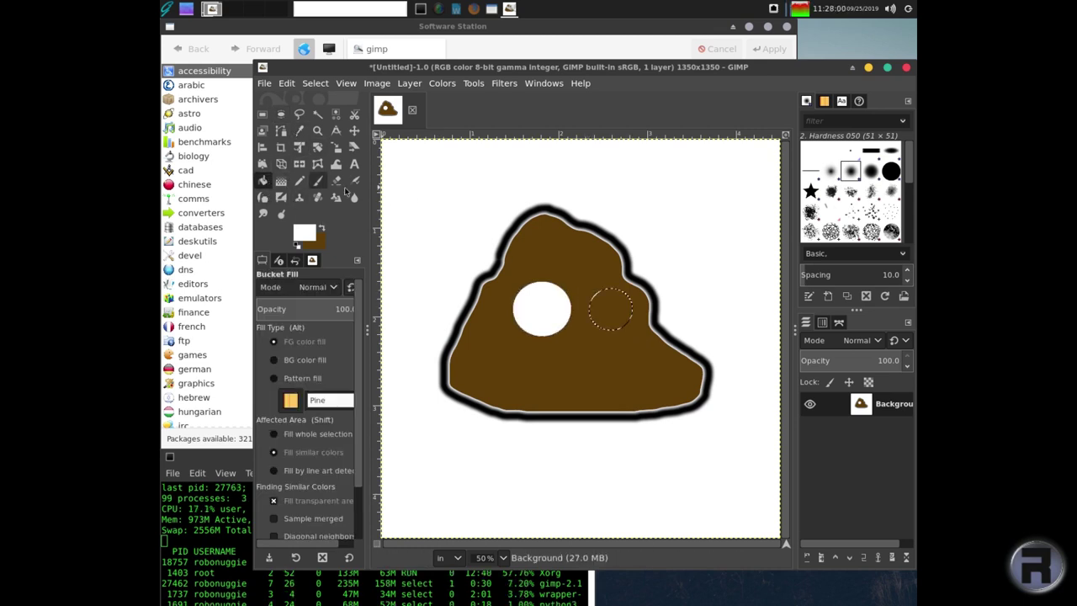
left_click(610, 304)
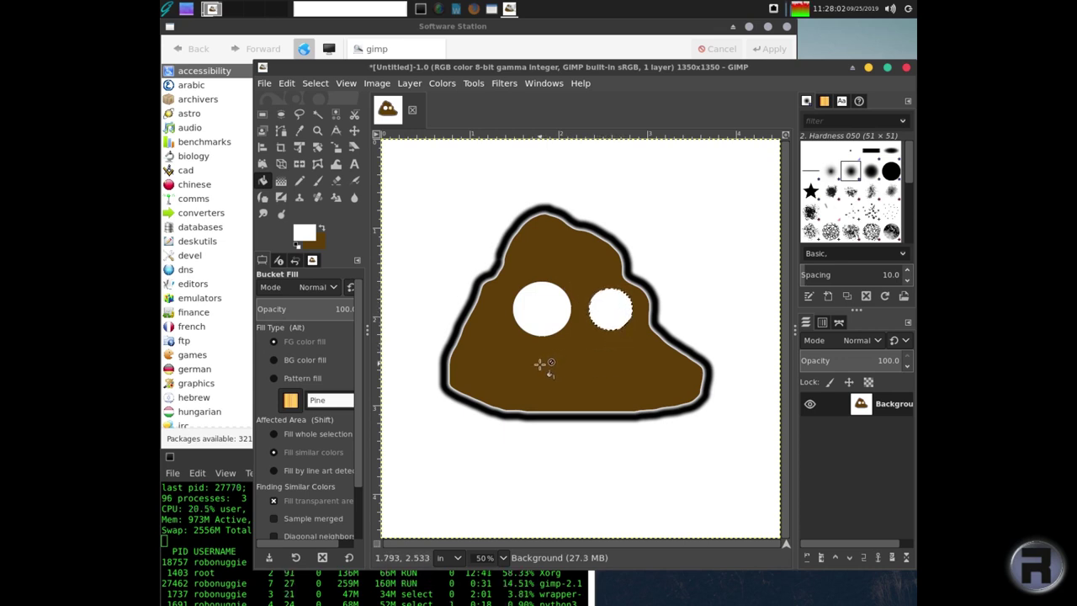
- Fill a wide black oval mouth below the eyes, then select a pupil area in the right eye
left_click(282, 115)
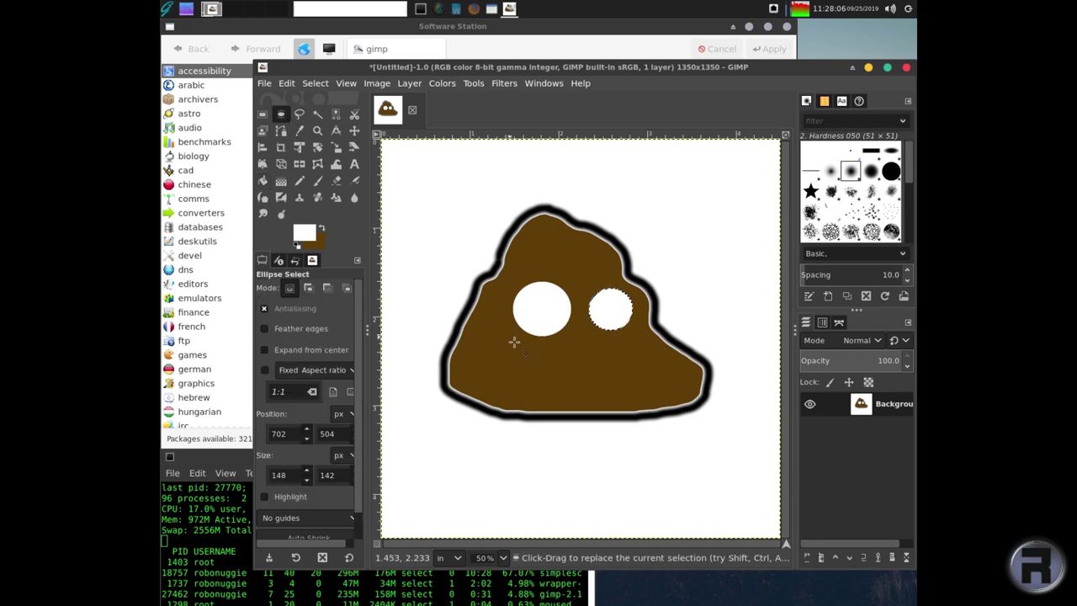
left_click_drag(515, 356, 658, 384)
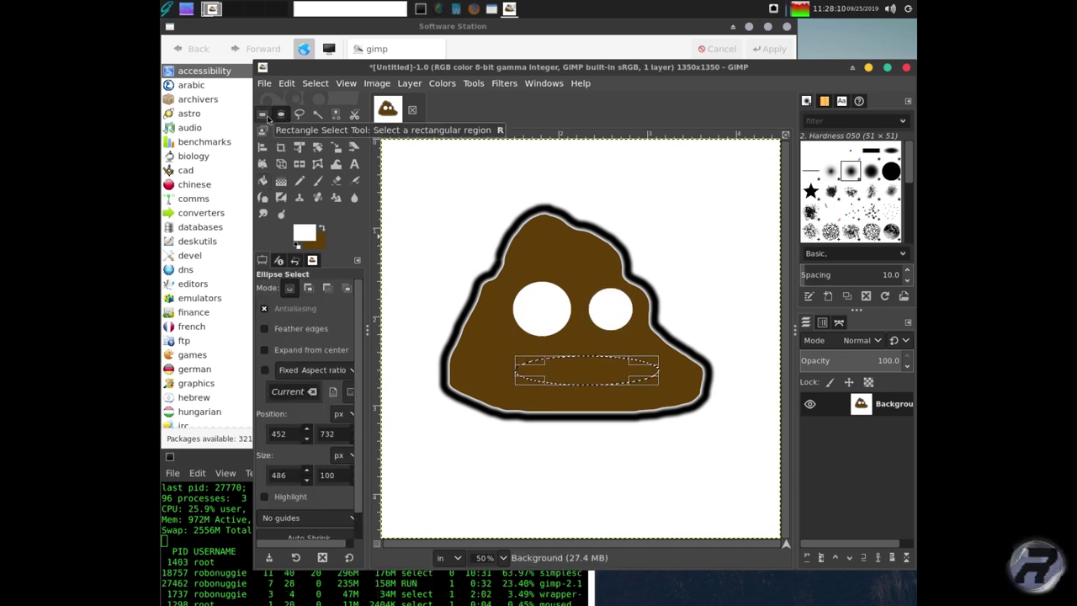
left_click(304, 233)
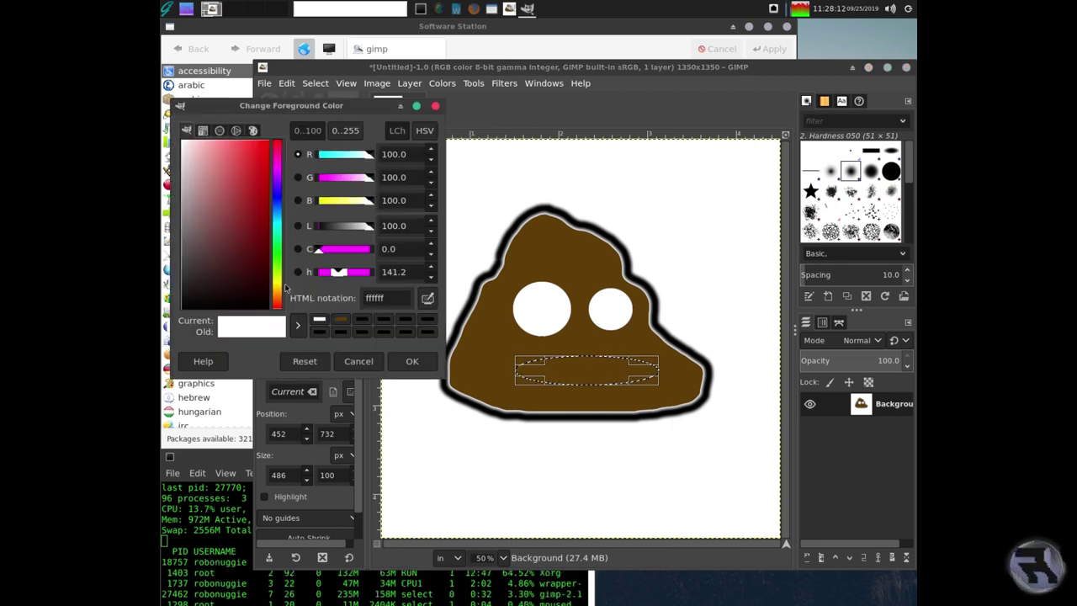
left_click(231, 306)
left_click(412, 361)
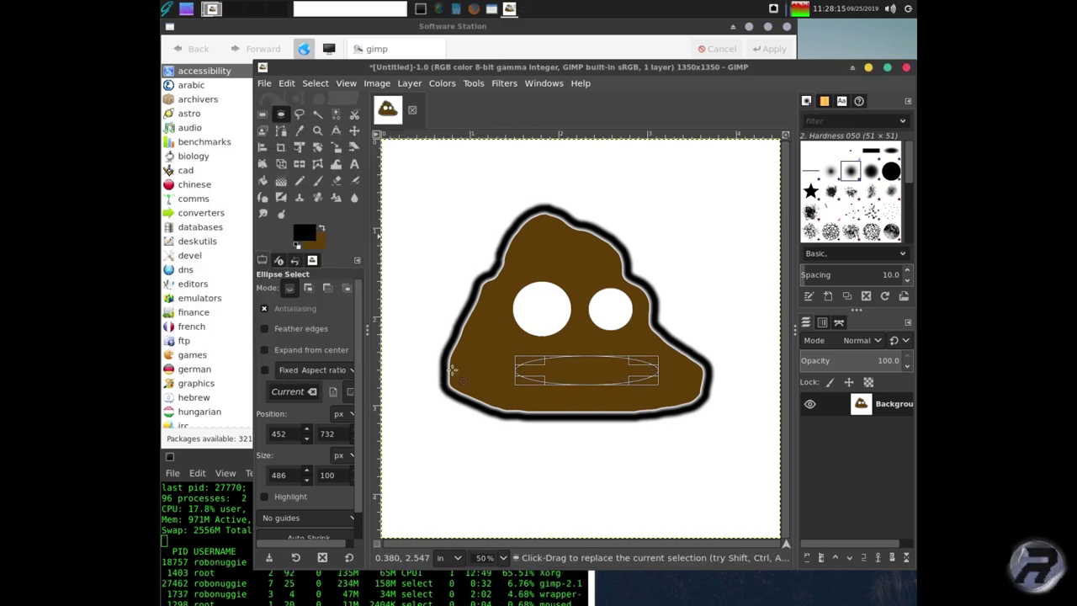
left_click(576, 376)
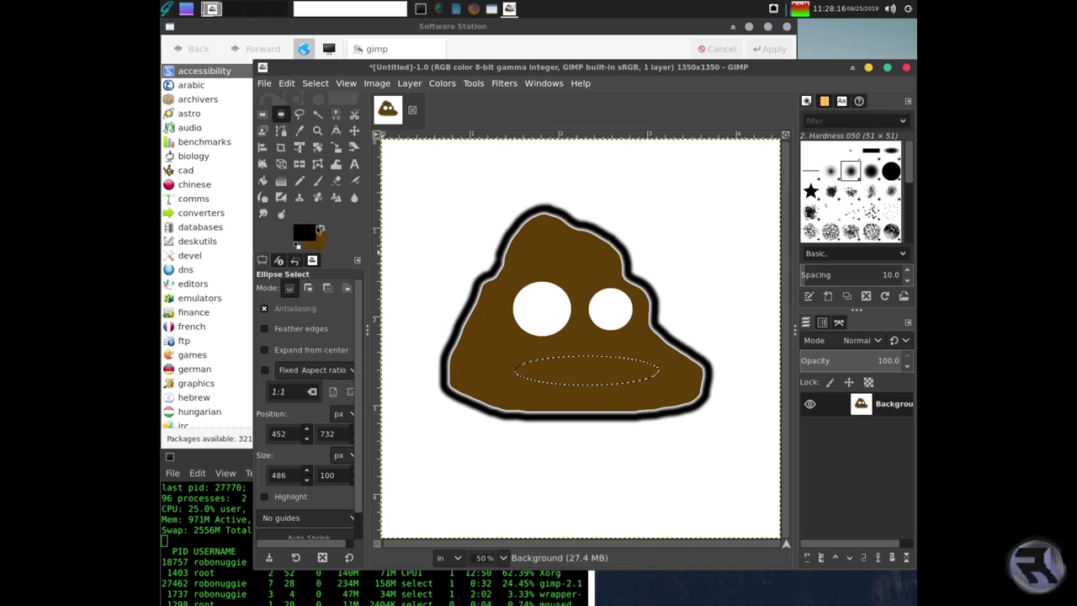
key("shift+b")
left_click(596, 370)
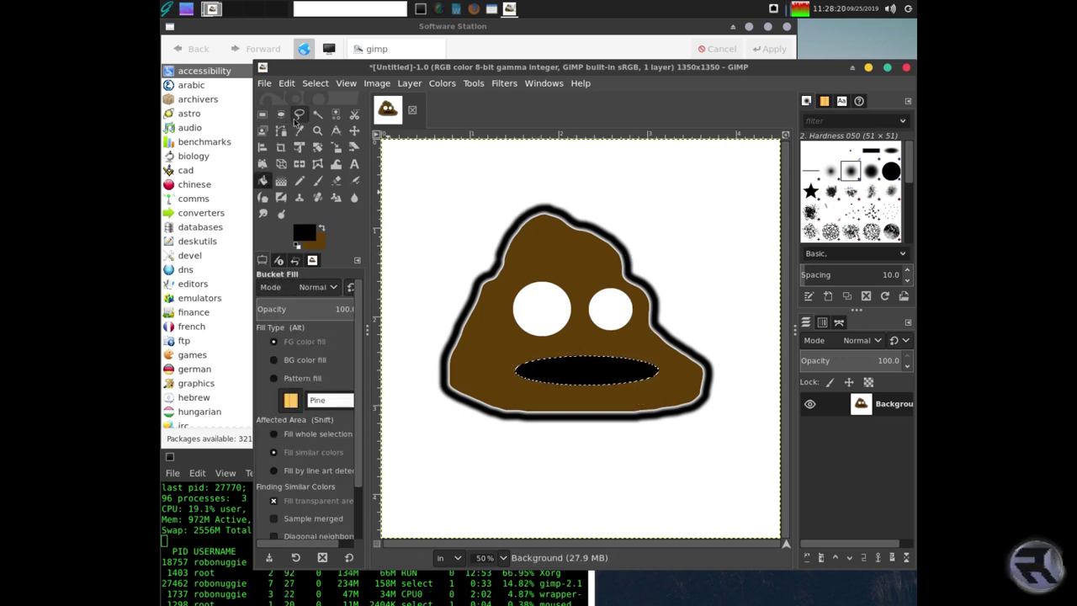
key("e")
left_click_drag(546, 303, 621, 324)
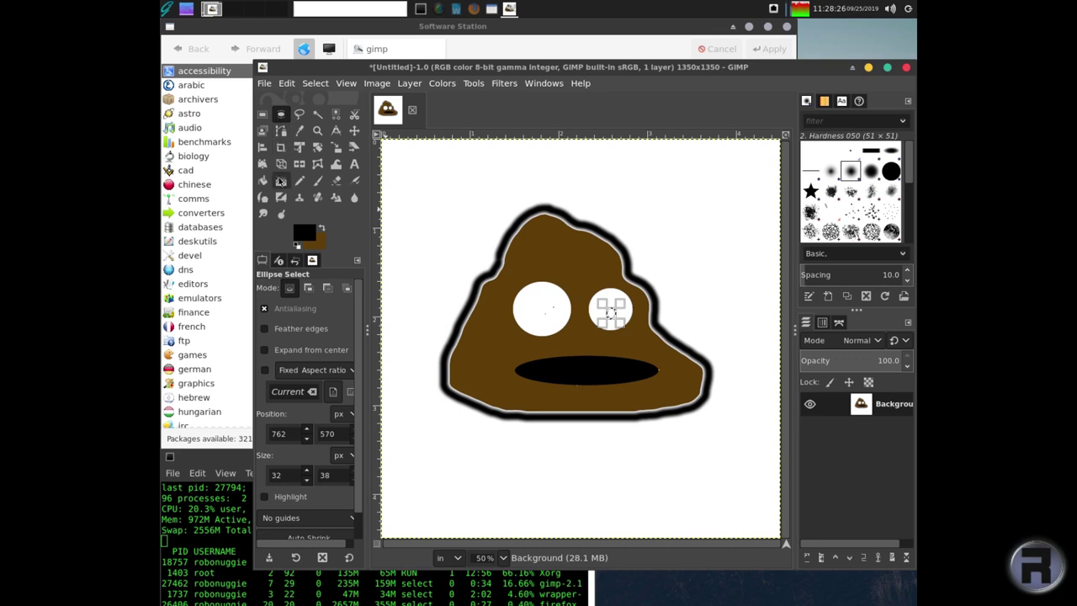
- Fill the right pupil black, select a left-eye pupil, and raise the terminal window
left_click(263, 180)
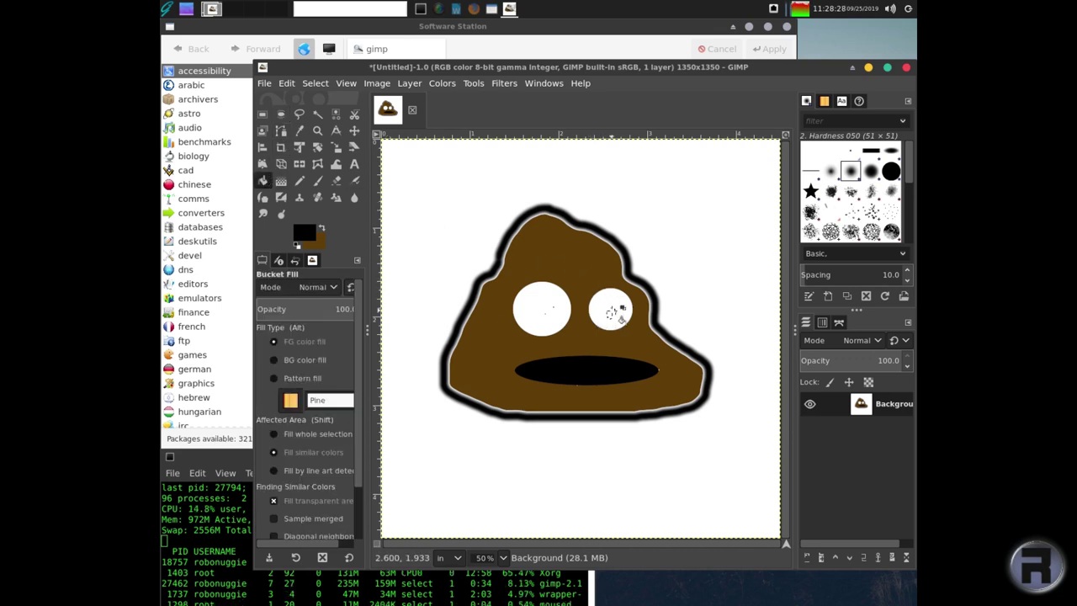
left_click(609, 313)
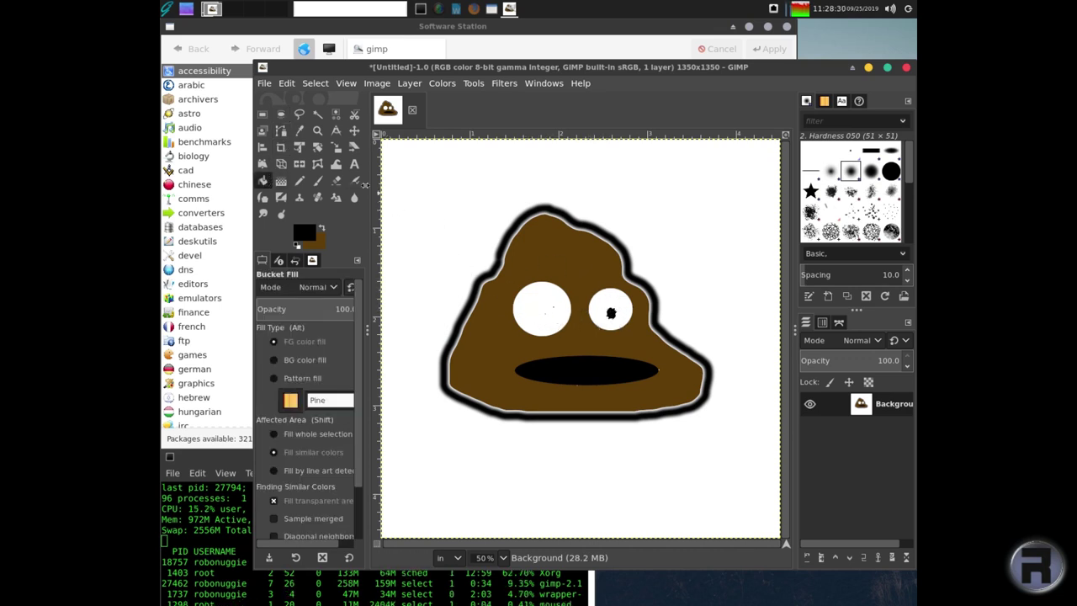
left_click(280, 113)
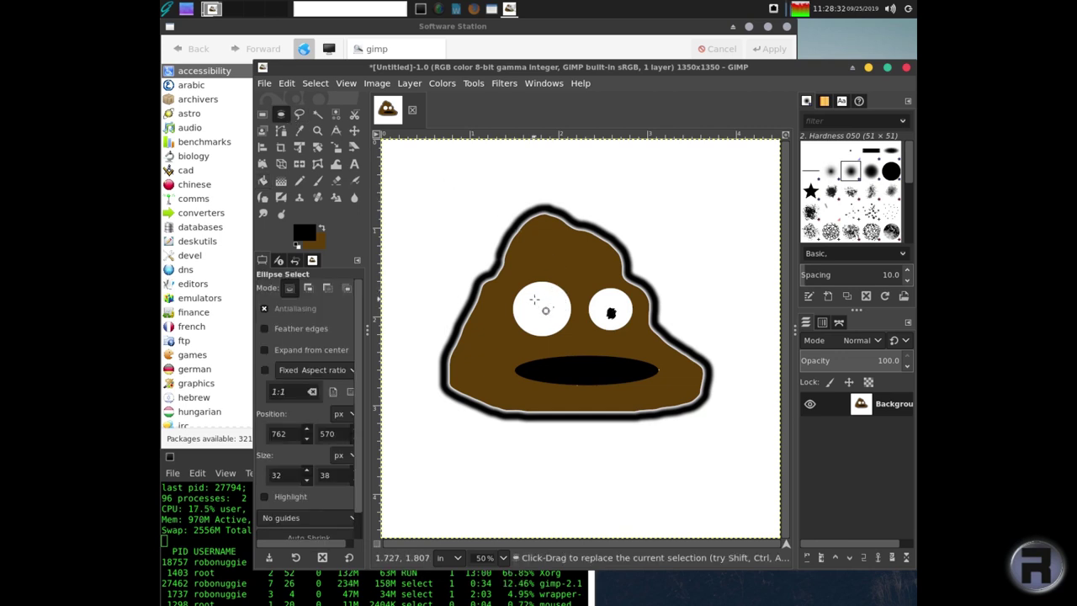
left_click_drag(527, 291, 546, 306)
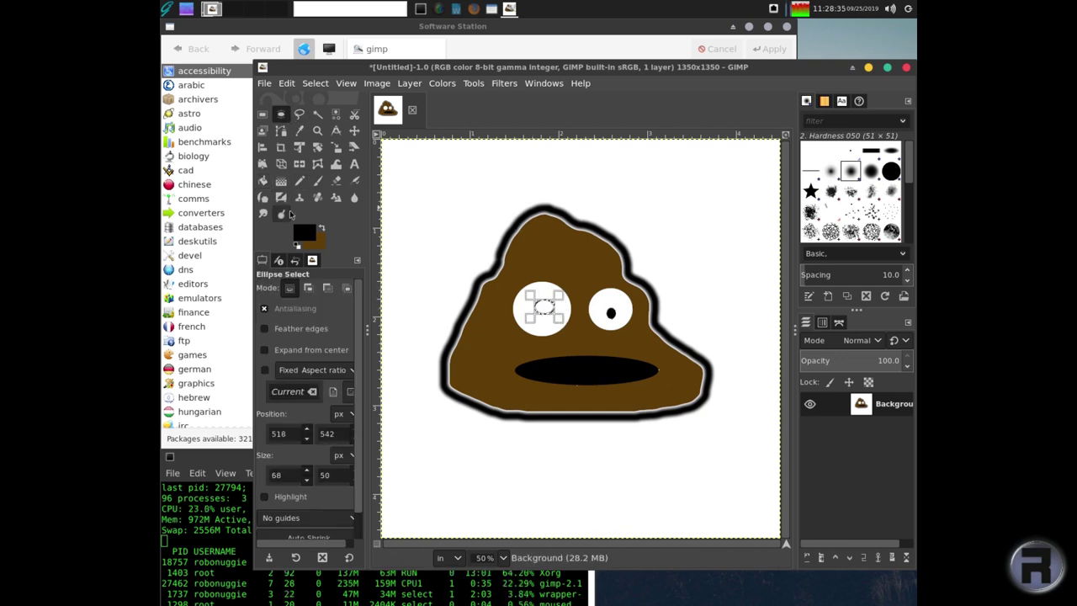
left_click(262, 180)
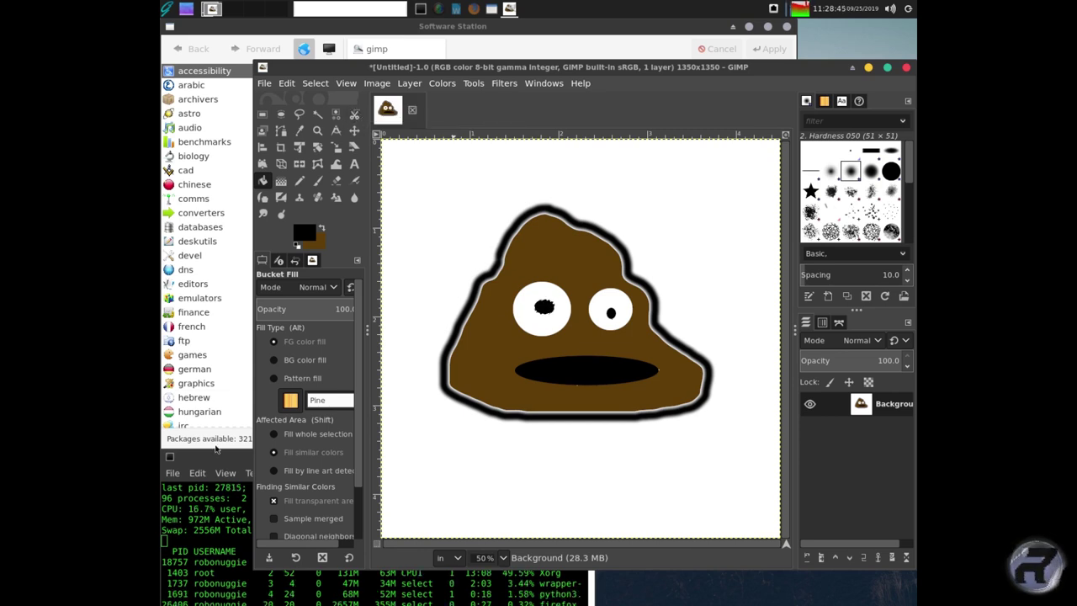
left_click(204, 461)
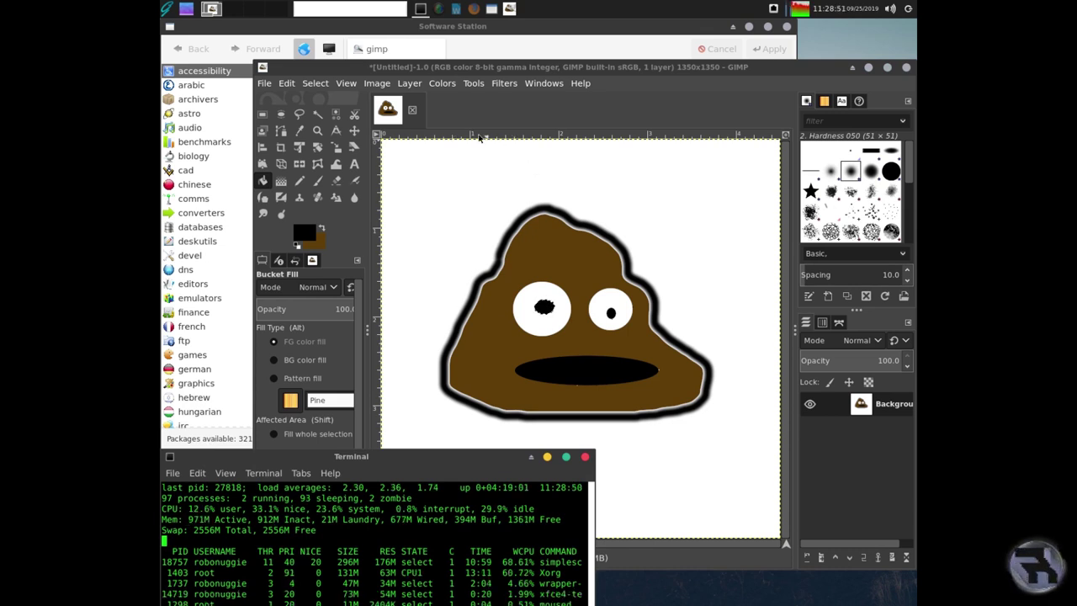
- Cycle through the screen recorder, Writer, YouTube, package manager and terminal windows
left_click(438, 10)
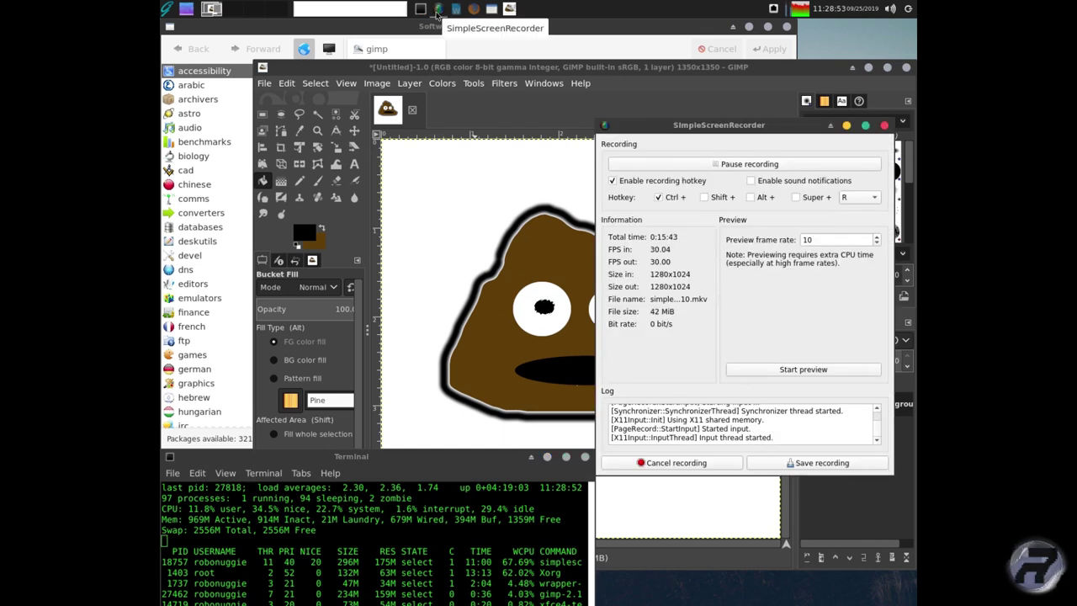
left_click(437, 10)
left_click(437, 10)
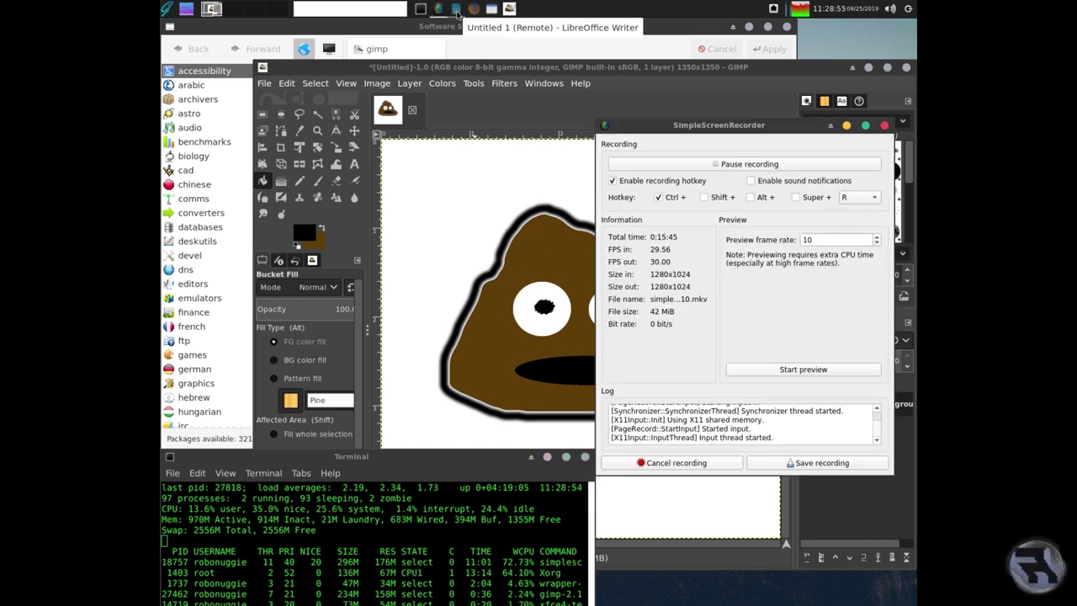
left_click(455, 10)
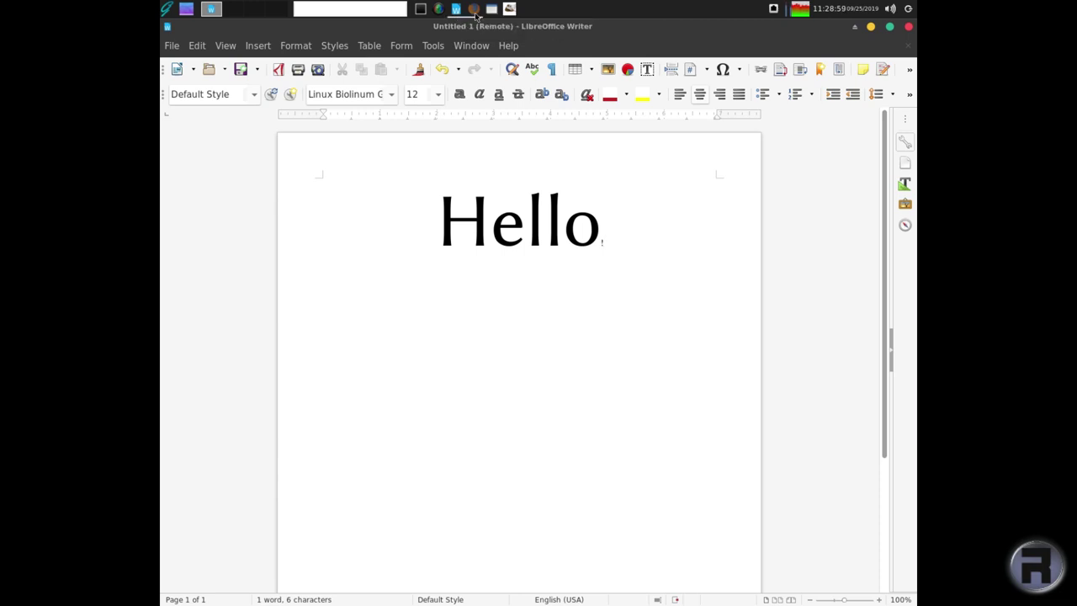
left_click(474, 9)
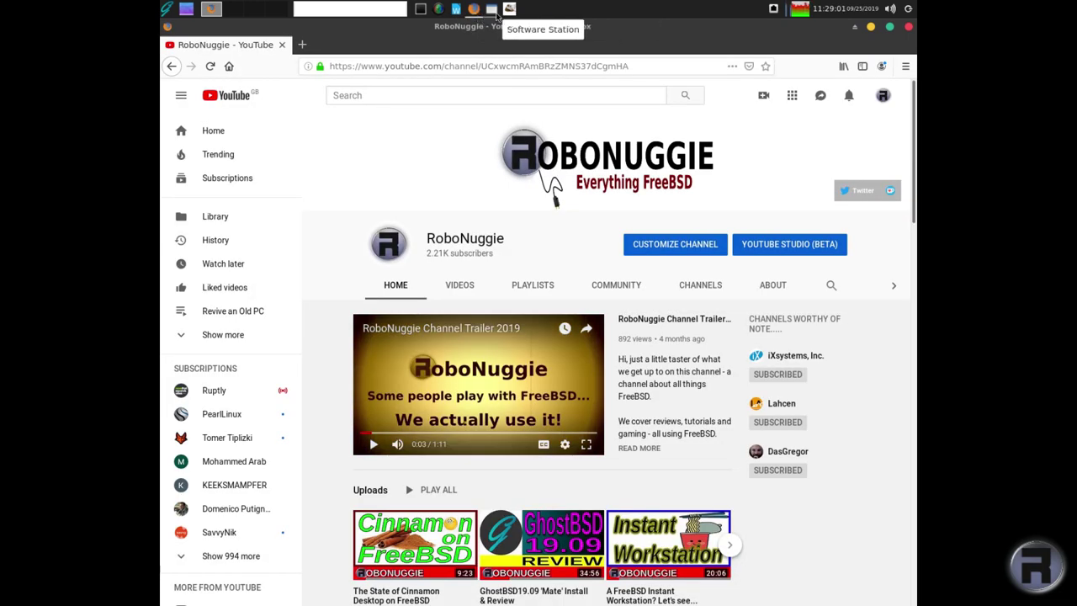
left_click(492, 9)
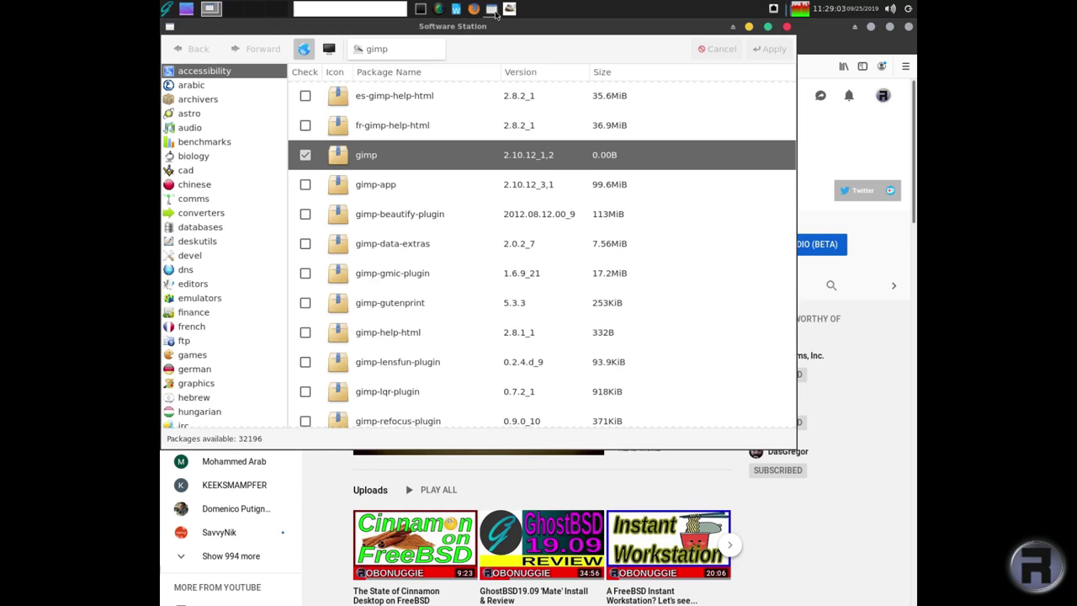
left_click(421, 10)
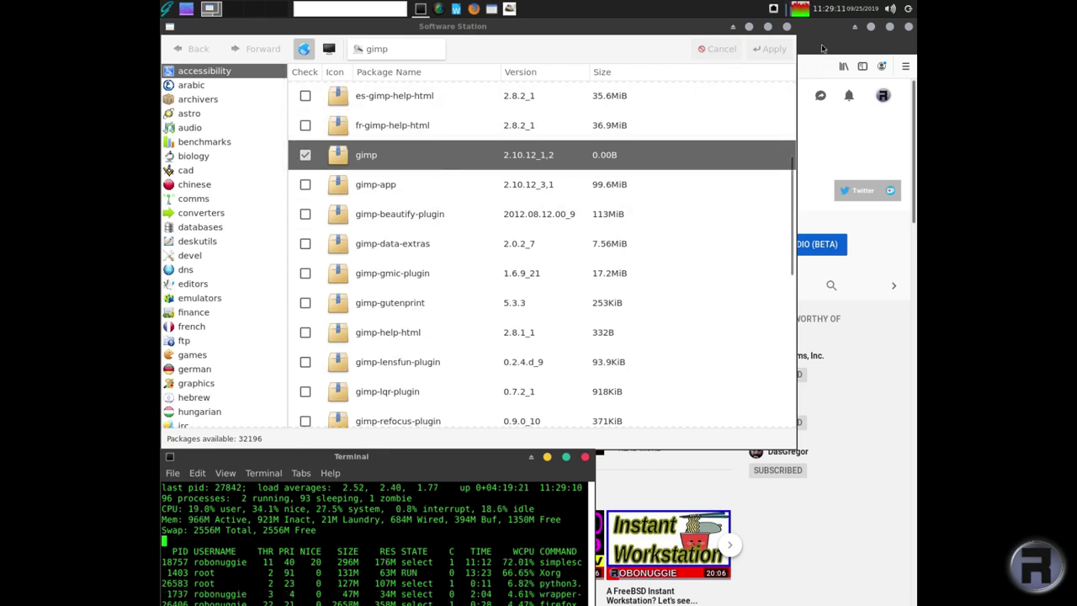
- Minimise Firefox, Writer and the screen recorder, then bring GIMP to the front
left_click(823, 48)
left_click(871, 28)
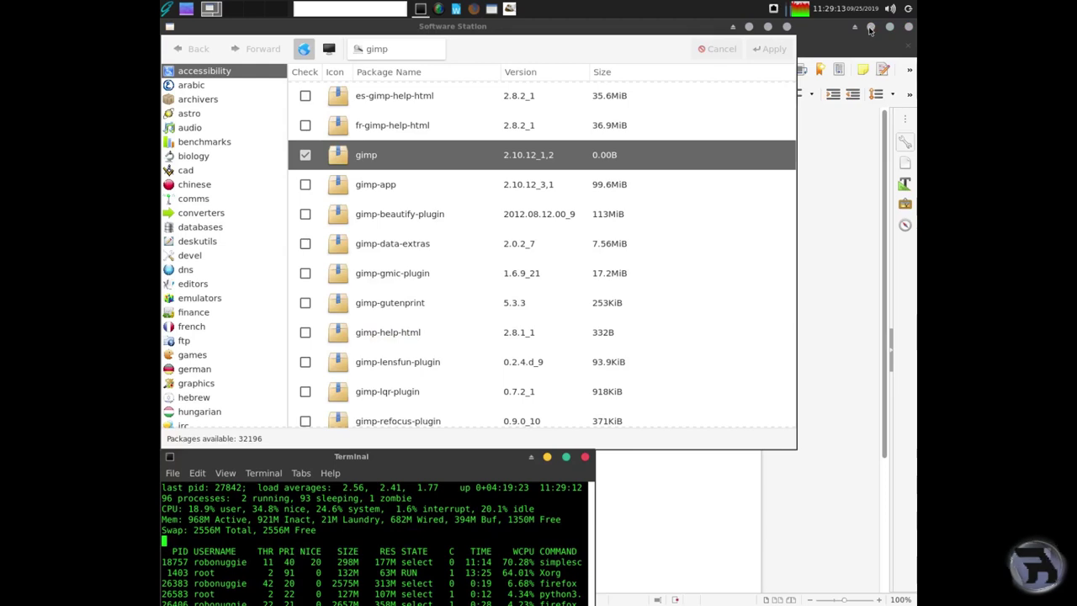
left_click(864, 50)
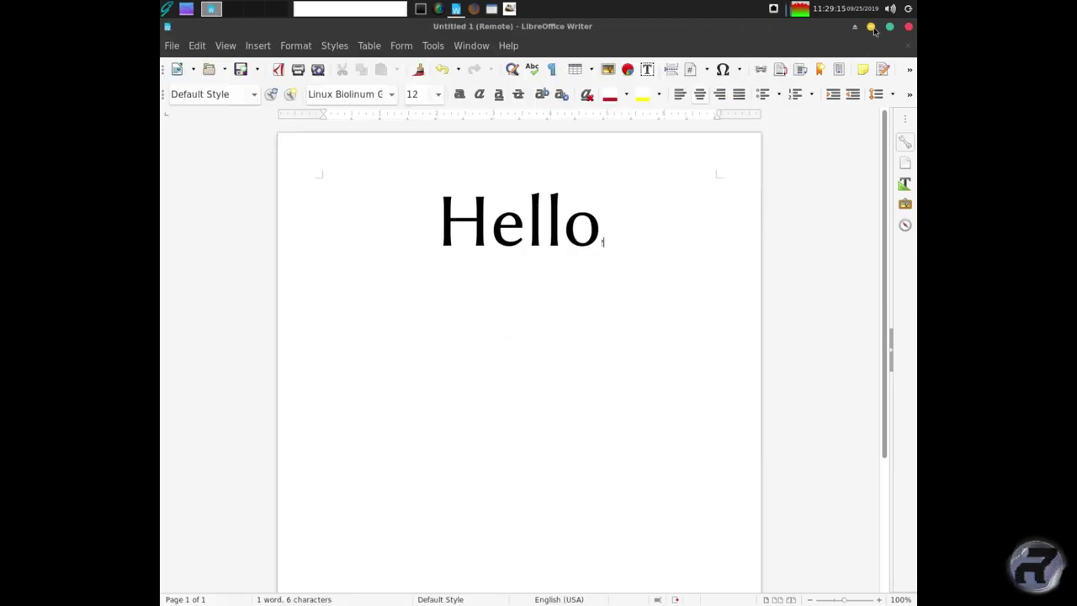
left_click(872, 28)
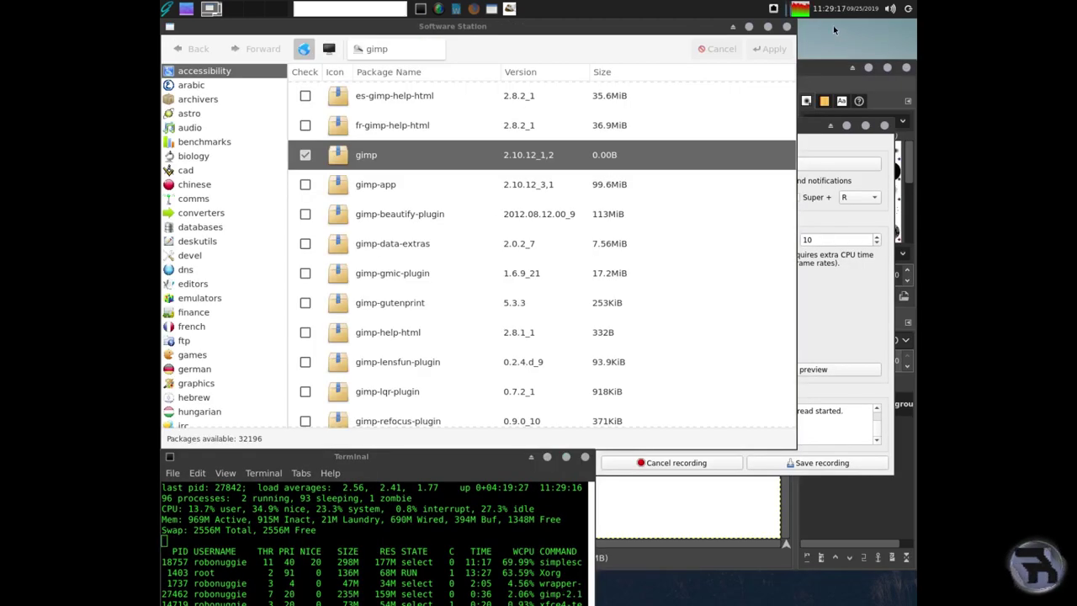
left_click(820, 128)
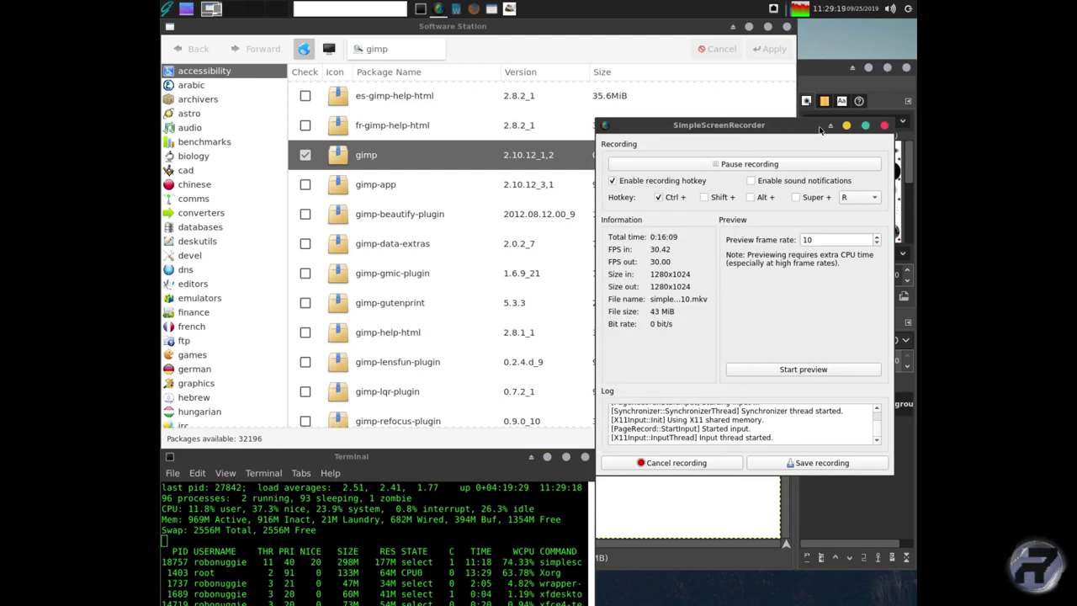
left_click(846, 125)
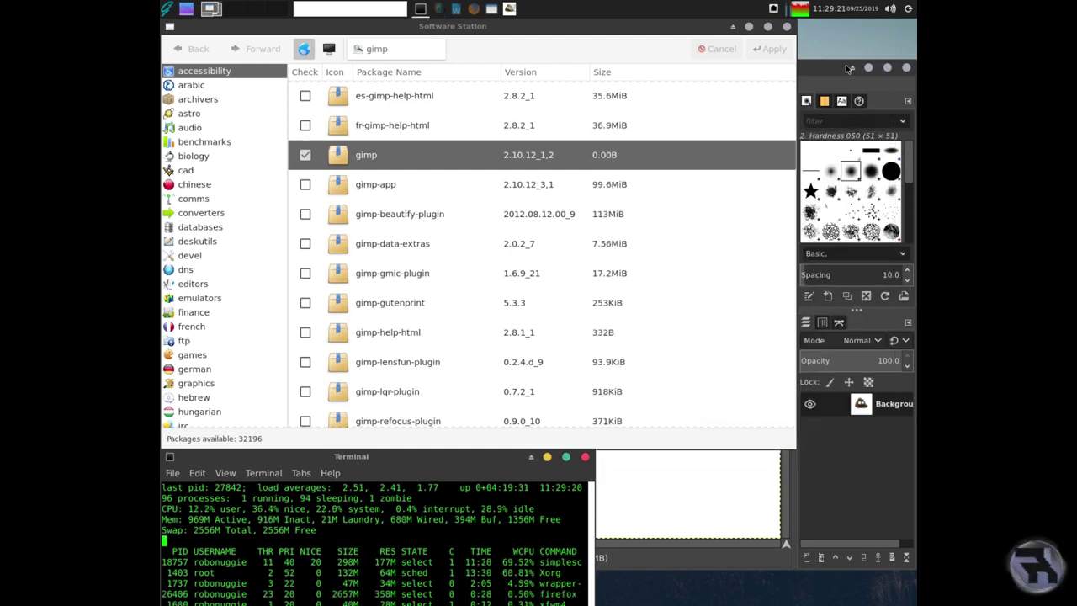
left_click(846, 69)
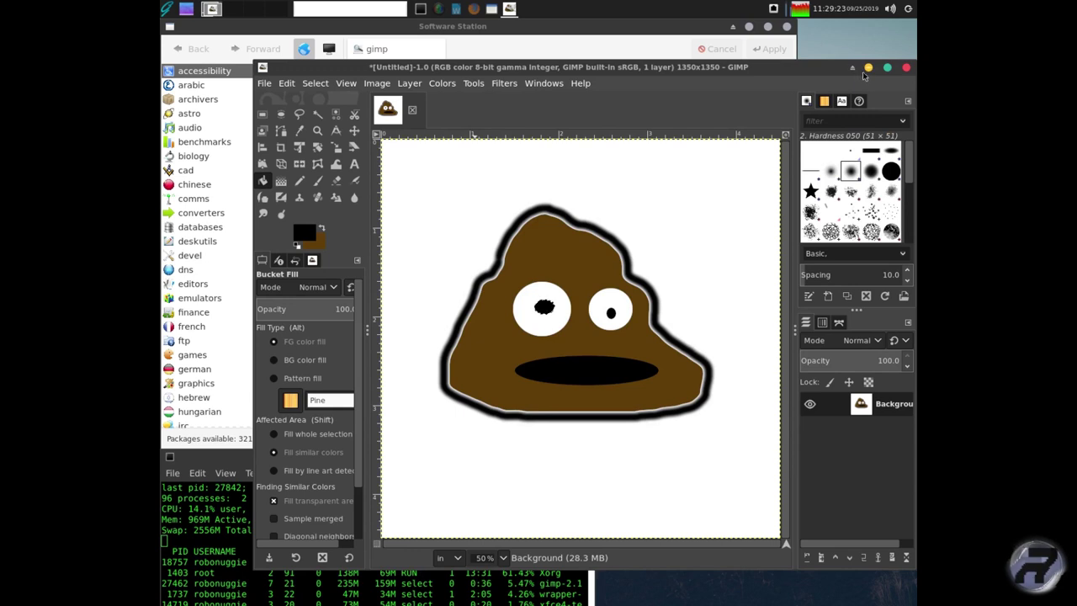
- Minimise GIMP and scroll through Software Station's category list
left_click(868, 67)
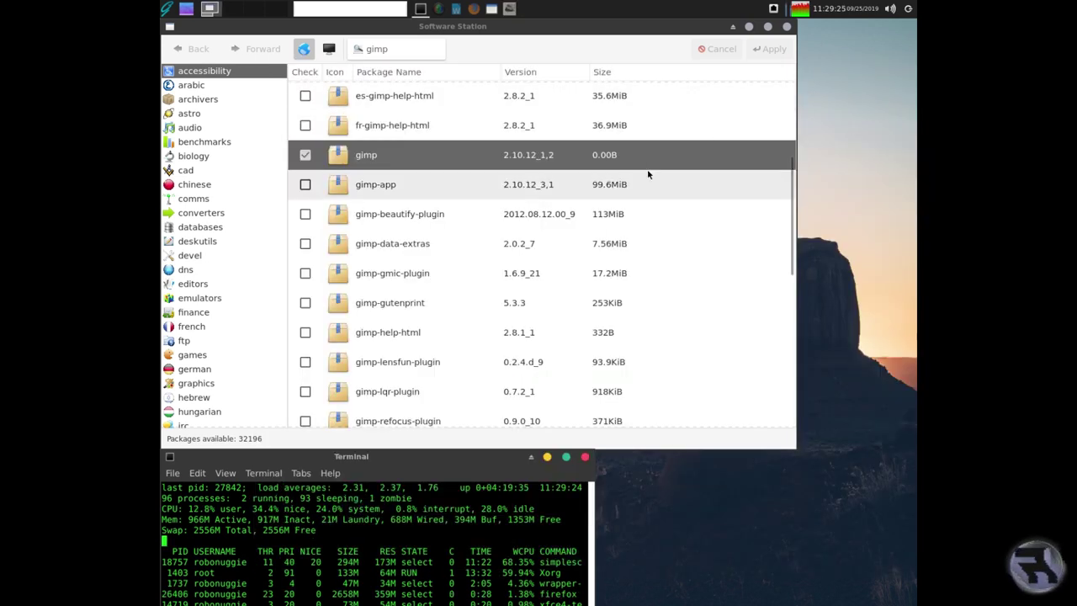
scroll(471, 281, "down", 3)
scroll(457, 287, "down", 4)
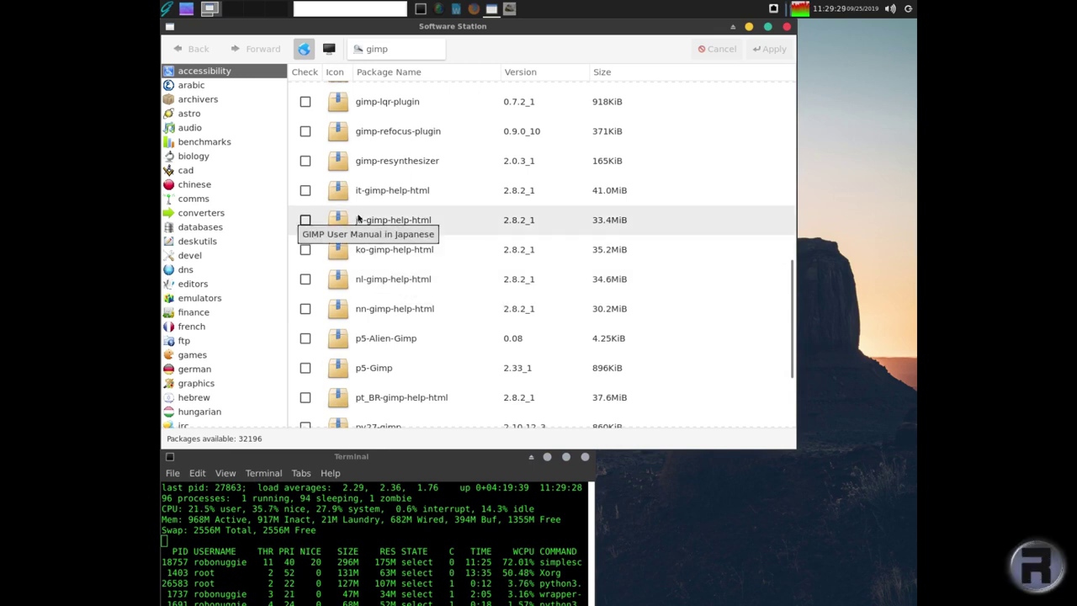
scroll(204, 313, "down", 3)
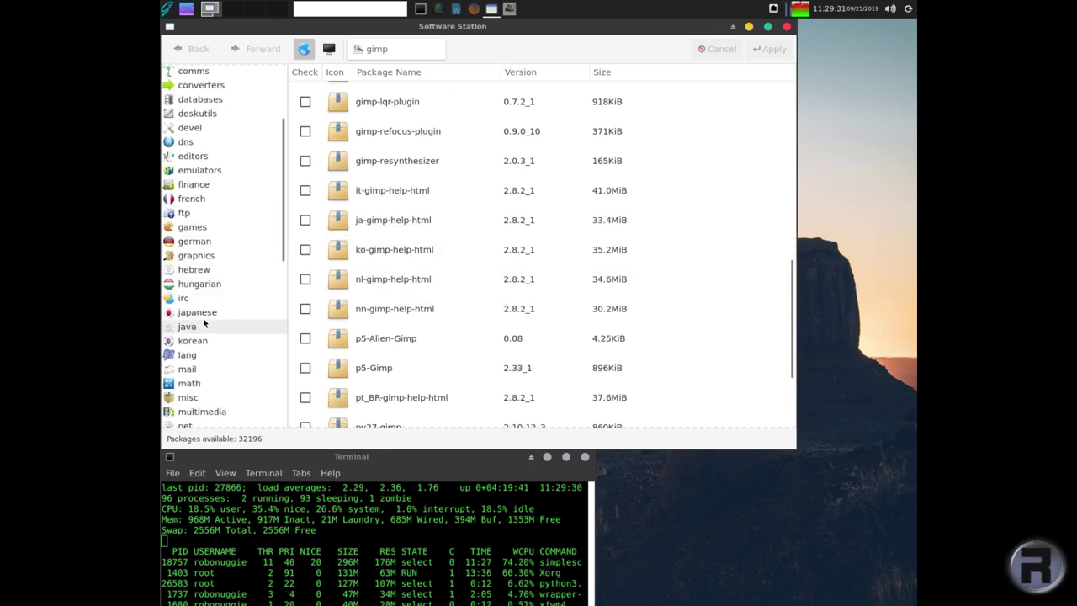
scroll(203, 318, "down", 4)
scroll(202, 323, "down", 5)
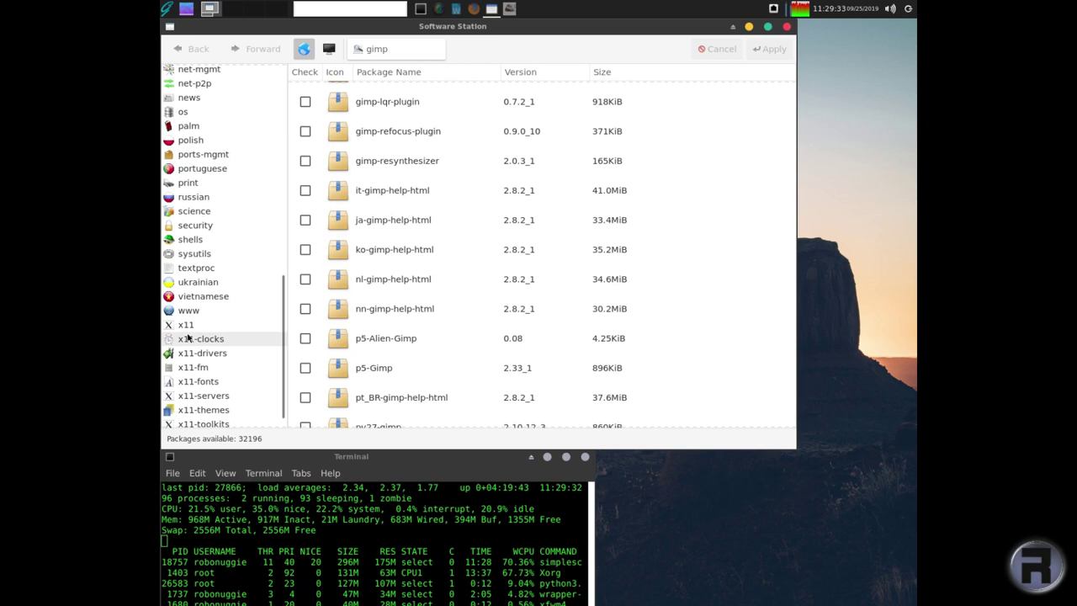
scroll(188, 336, "up", 8)
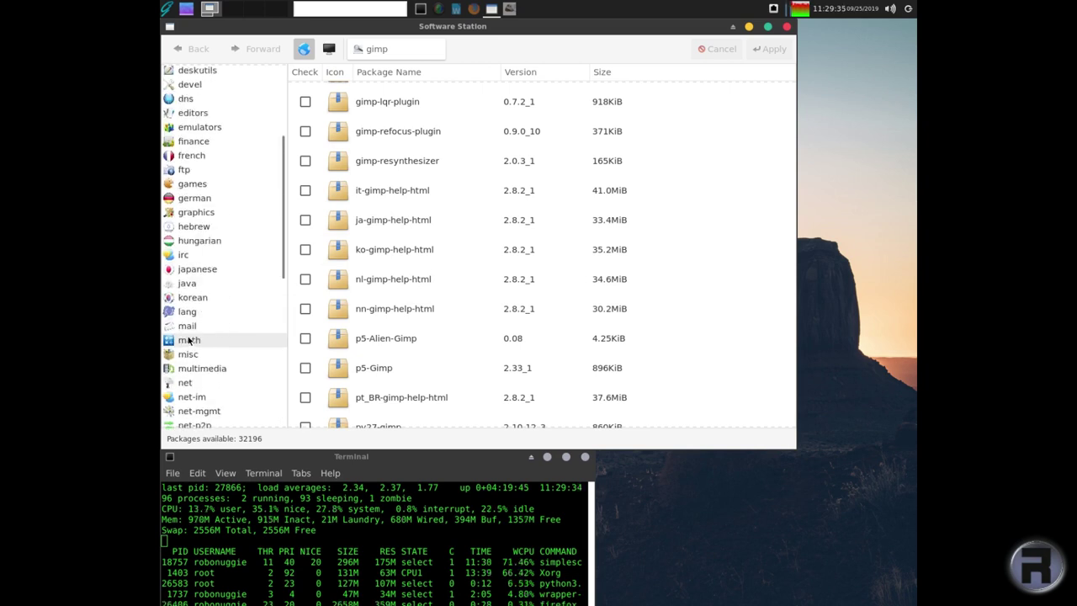
- Open the games category, scroll to seahaven and mark it for installation
left_click(185, 184)
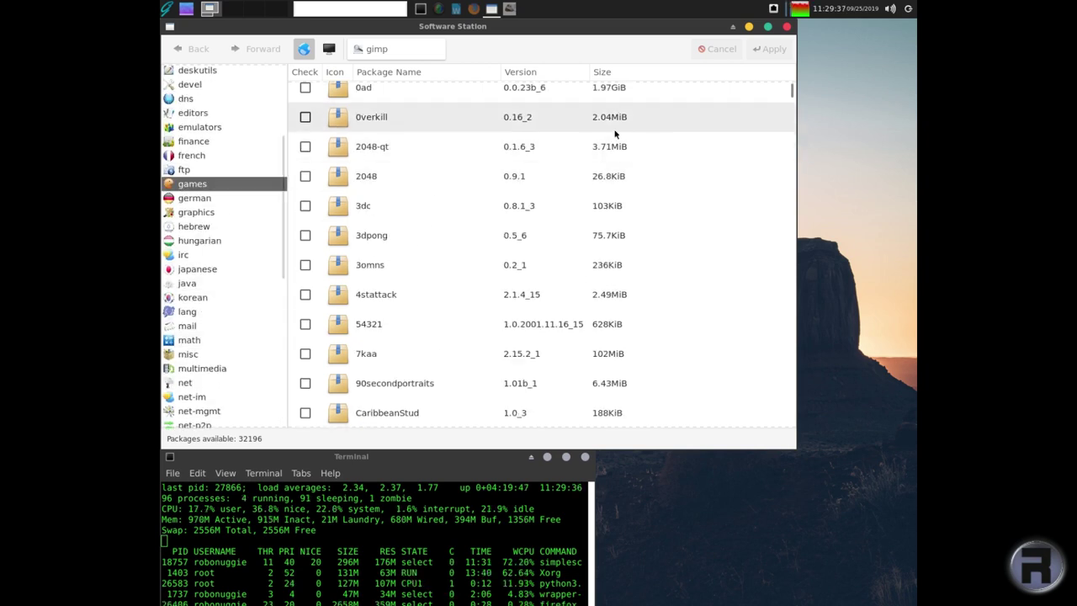
left_click_drag(791, 91, 791, 335)
scroll(377, 320, "down", 4)
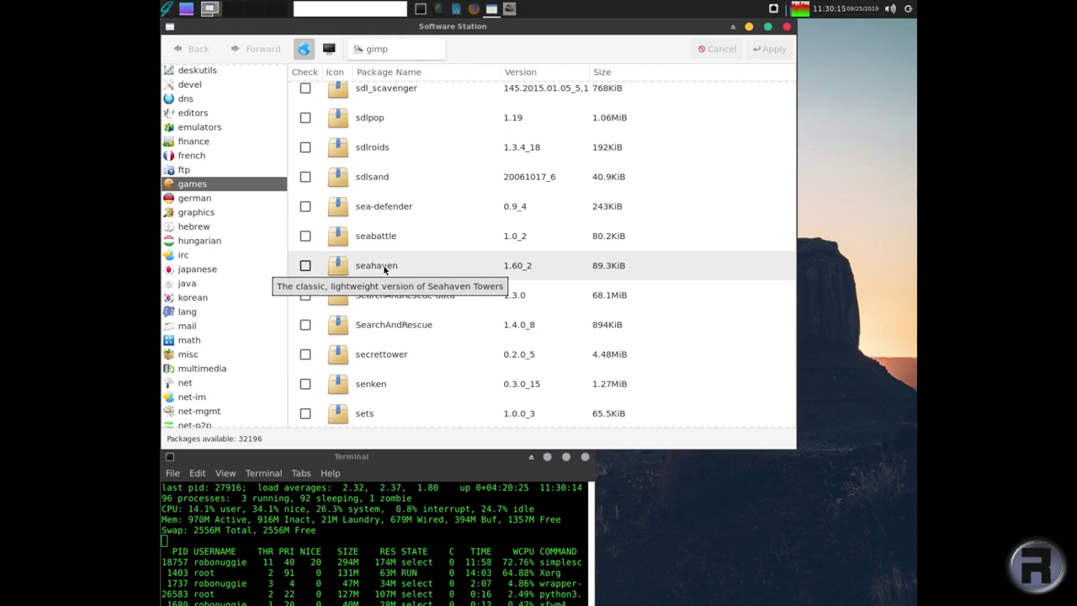
left_click(384, 267)
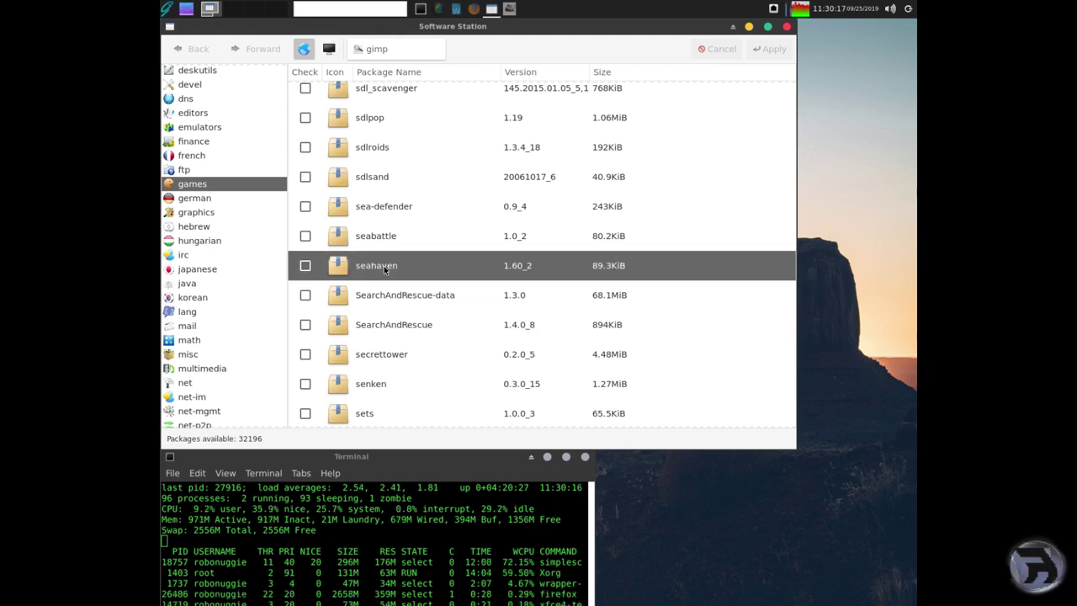
left_click(306, 265)
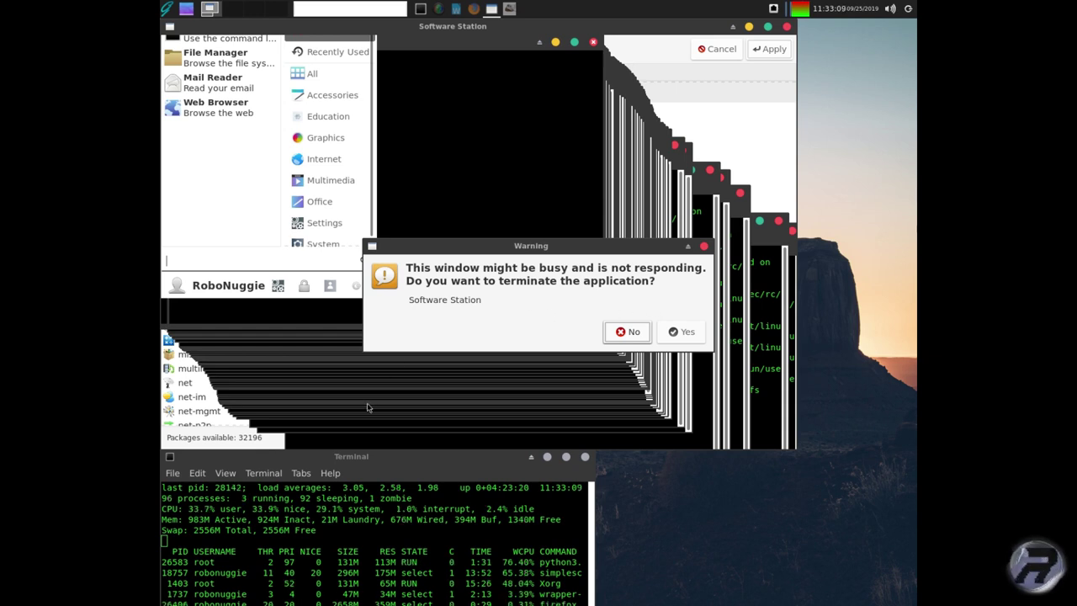
- Terminate the frozen Software Station and scroll the games list down to rescue
left_click(749, 27)
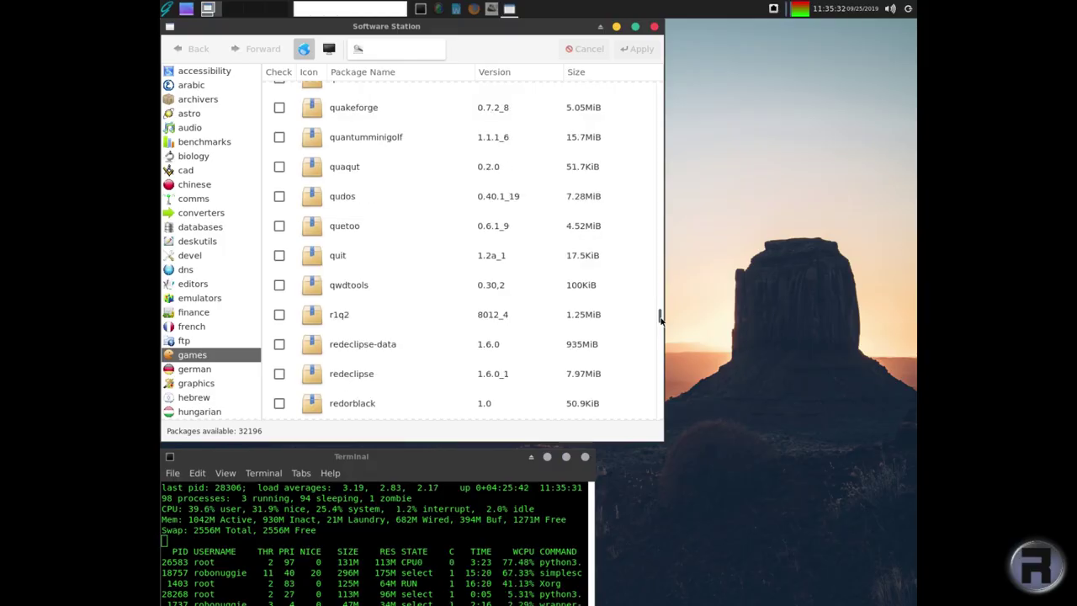
scroll(411, 334, "down", 3)
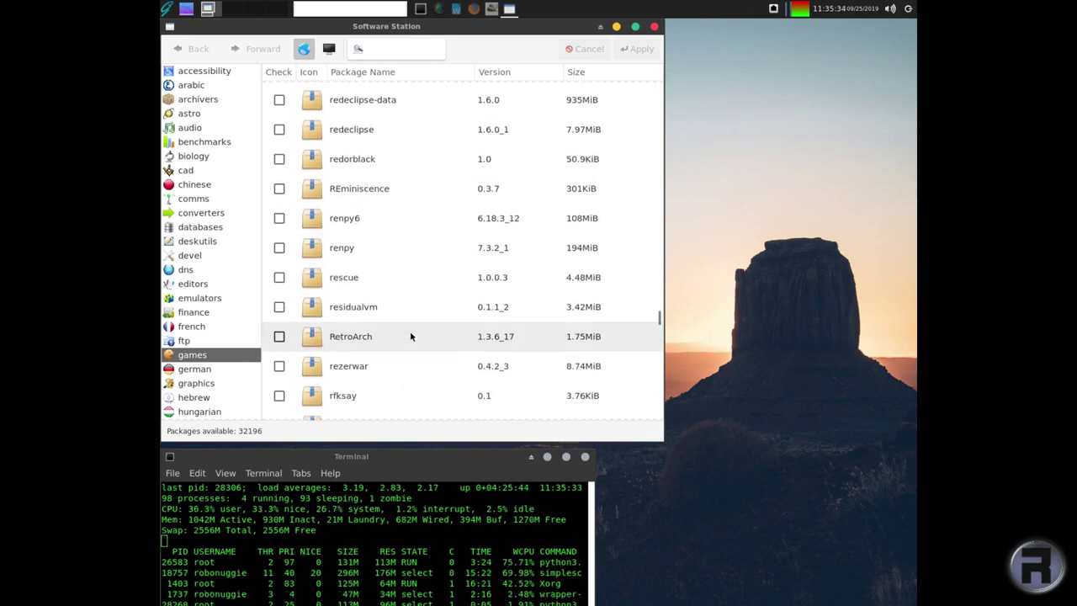
scroll(410, 336, "down", 1)
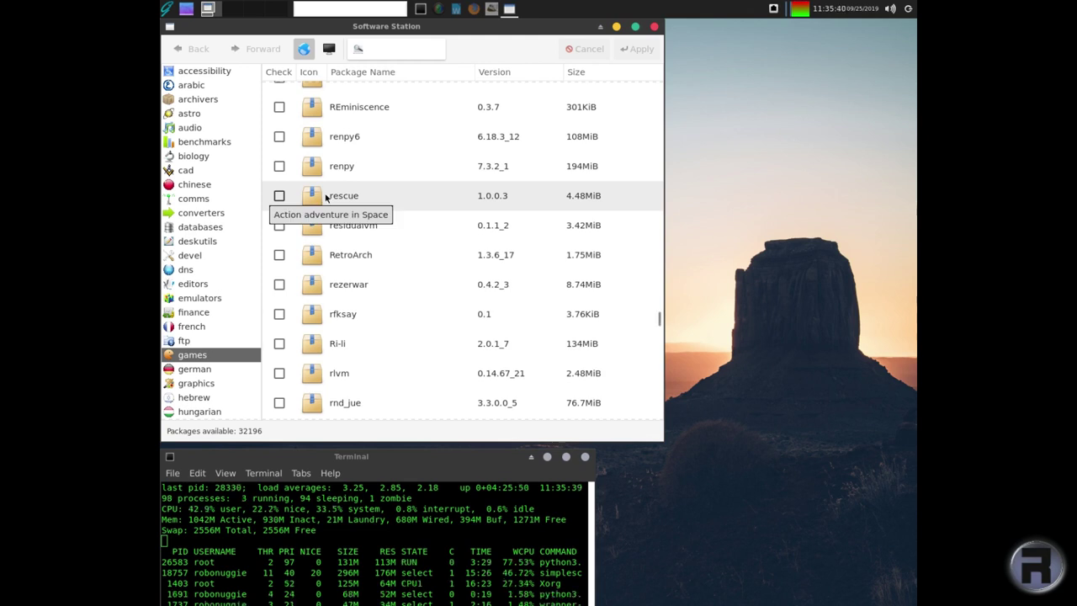
- Mark the rescue package, apply the installation, then close Software Station
left_click(283, 195)
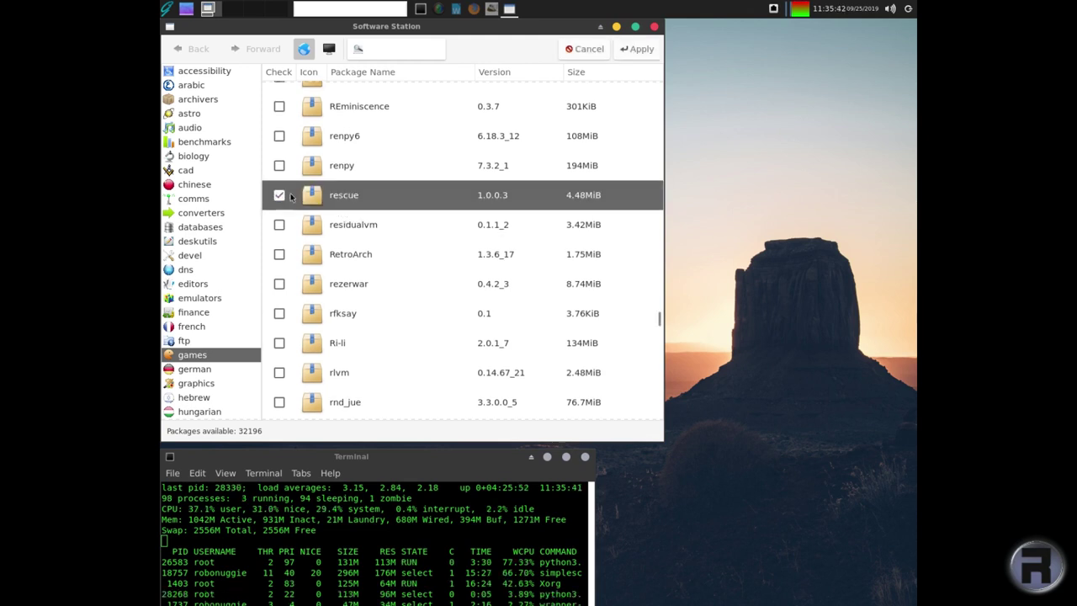
left_click(632, 49)
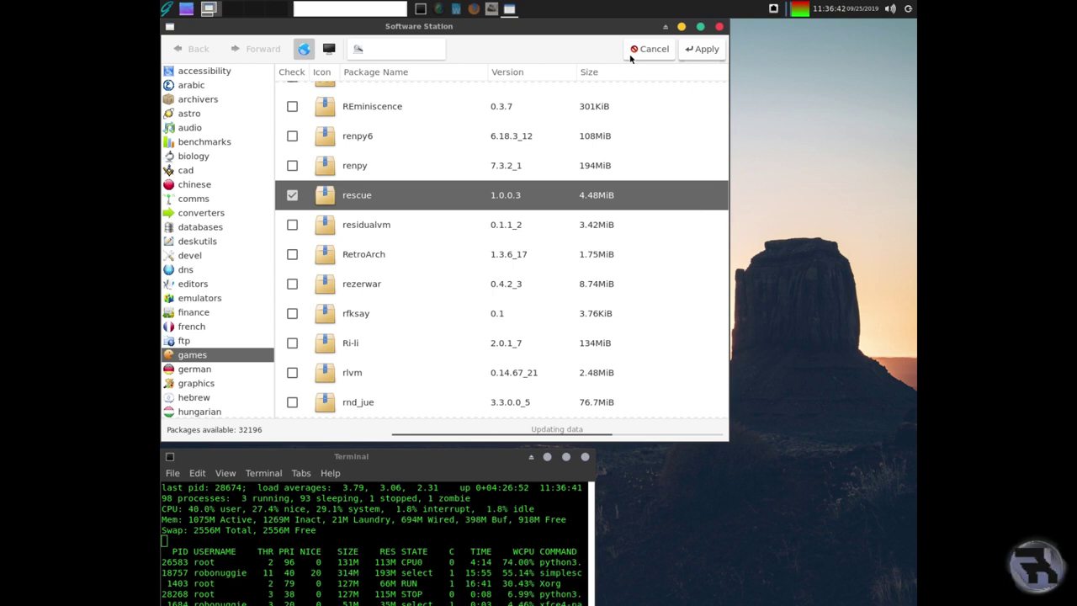
left_click(630, 56)
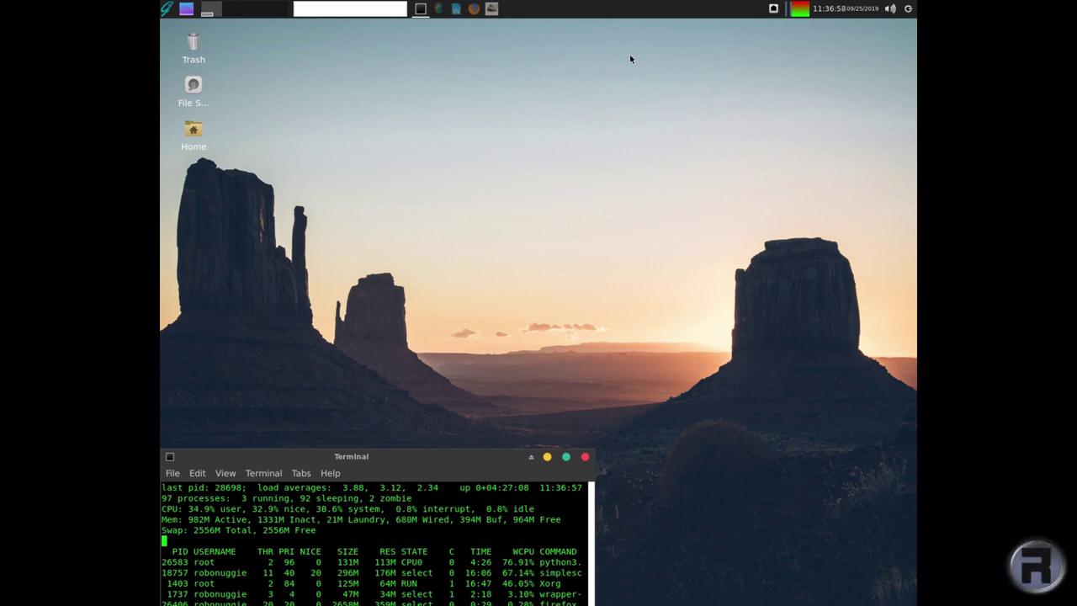
- Launch Rescue! Max from the applications menu's Games category
left_click(166, 9)
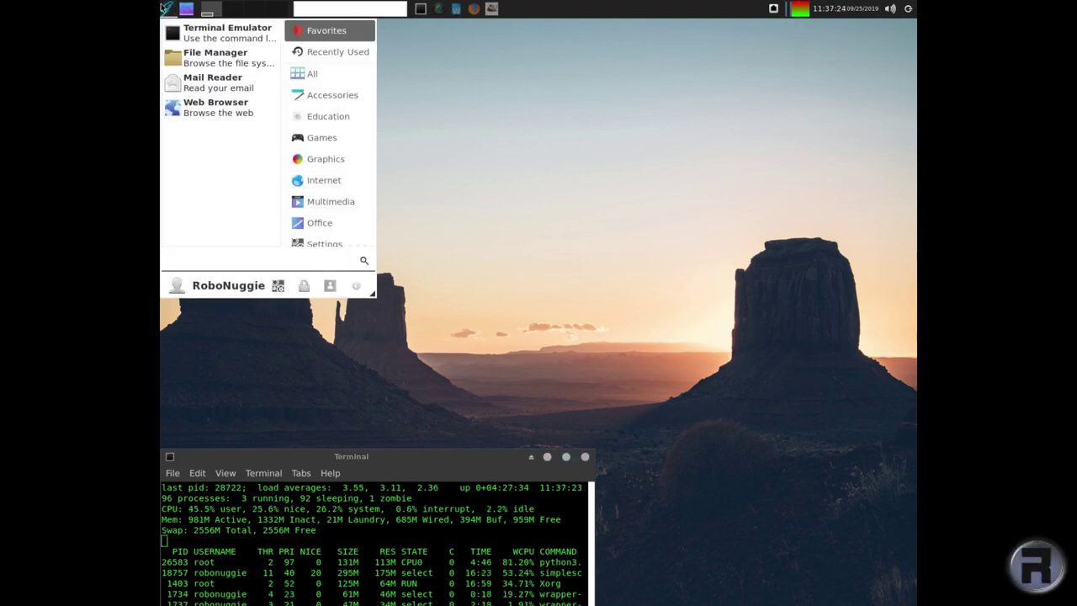
left_click(322, 140)
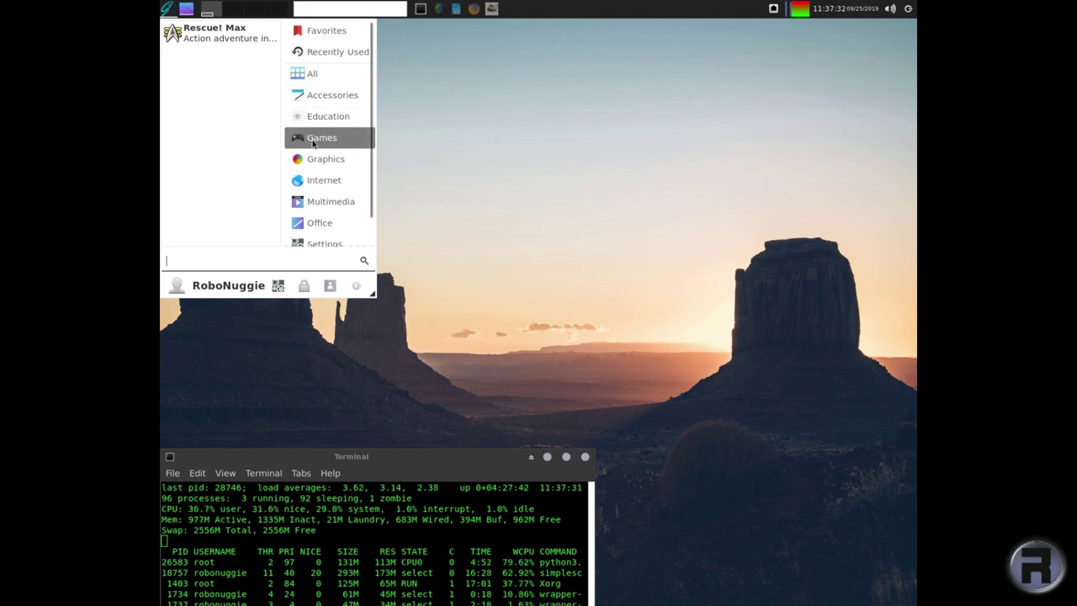
left_click(425, 174)
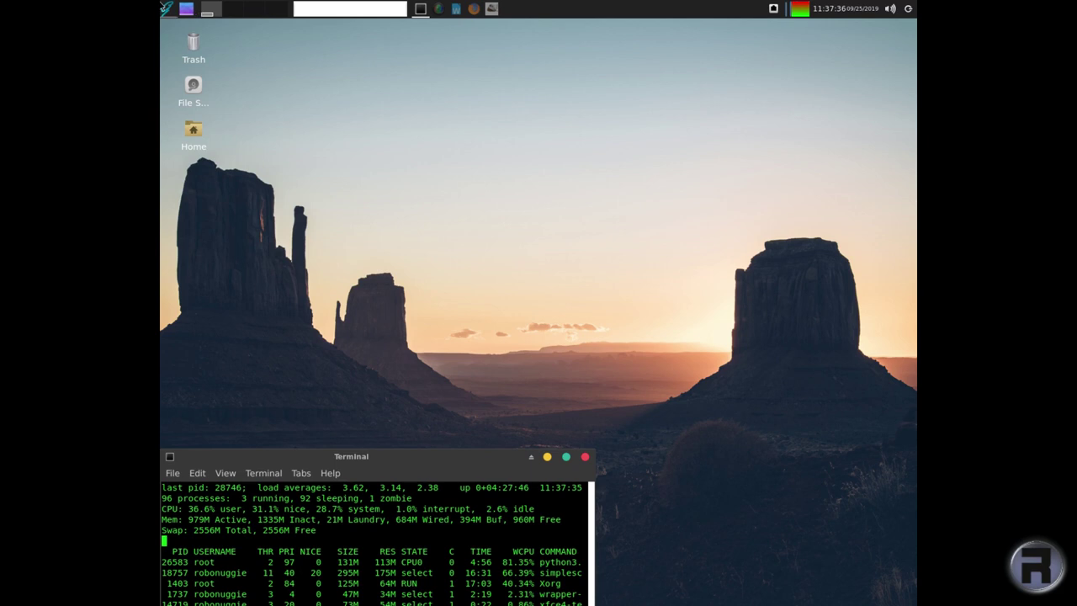
left_click(169, 10)
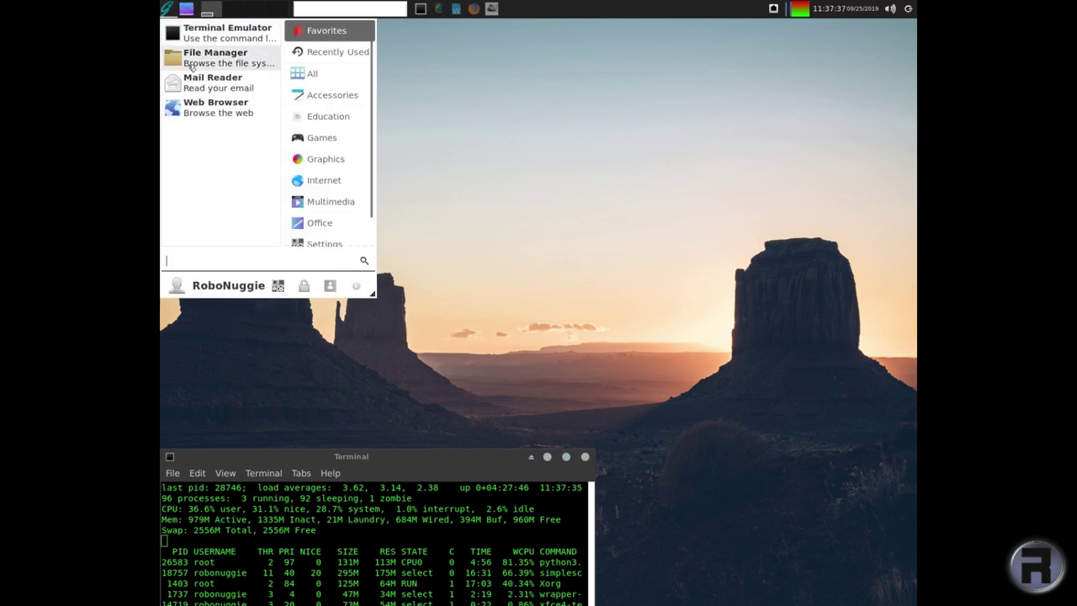
left_click(318, 139)
left_click(203, 32)
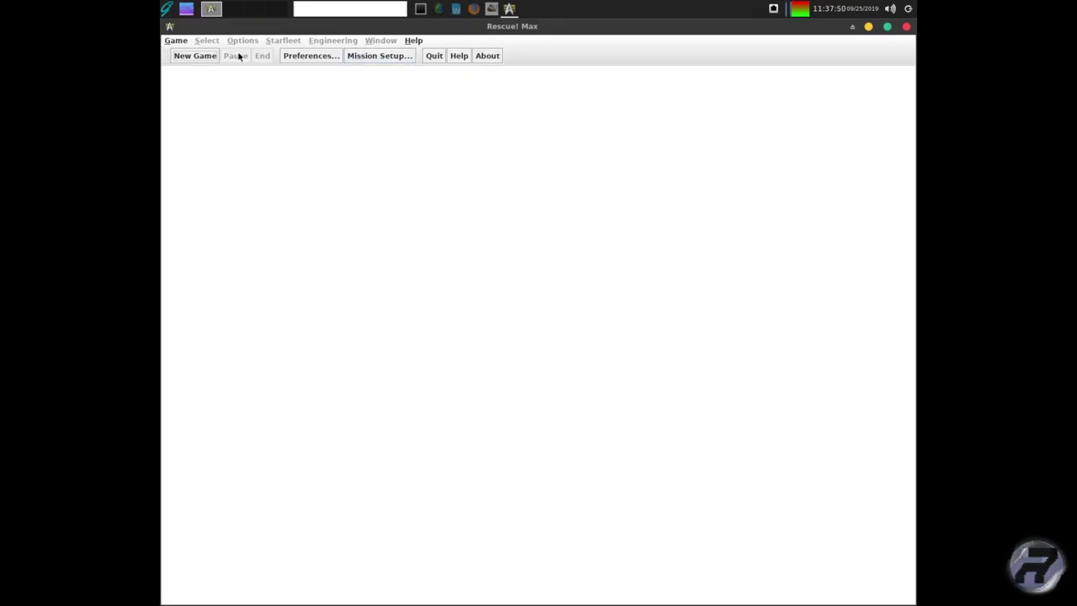
- Start a new Rescue! Max game and set a destination on the starfield
left_click(207, 55)
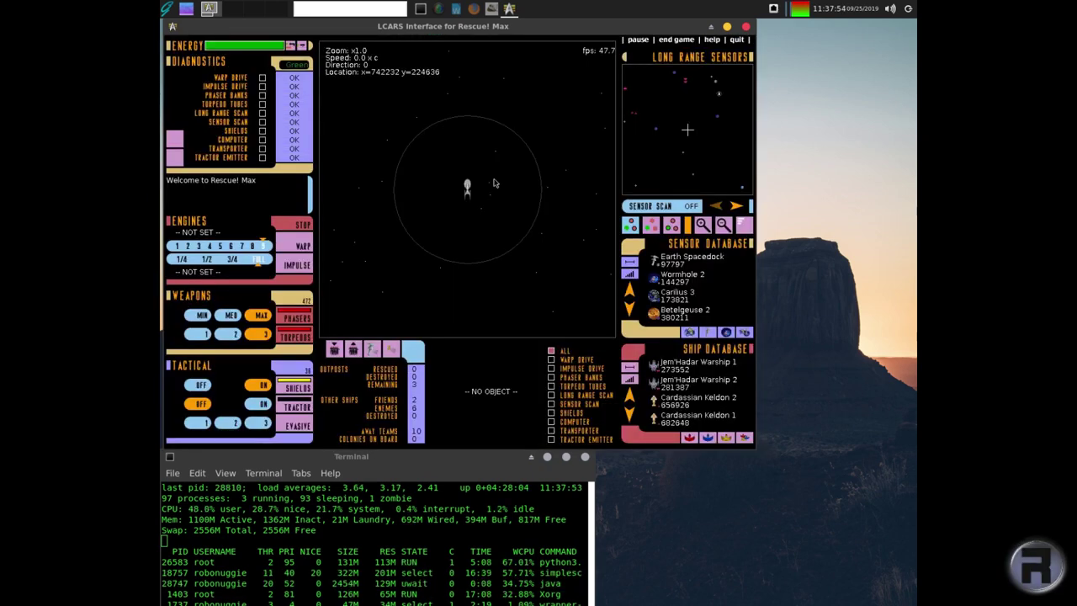
left_click(452, 190)
scroll(452, 190, "up", 2)
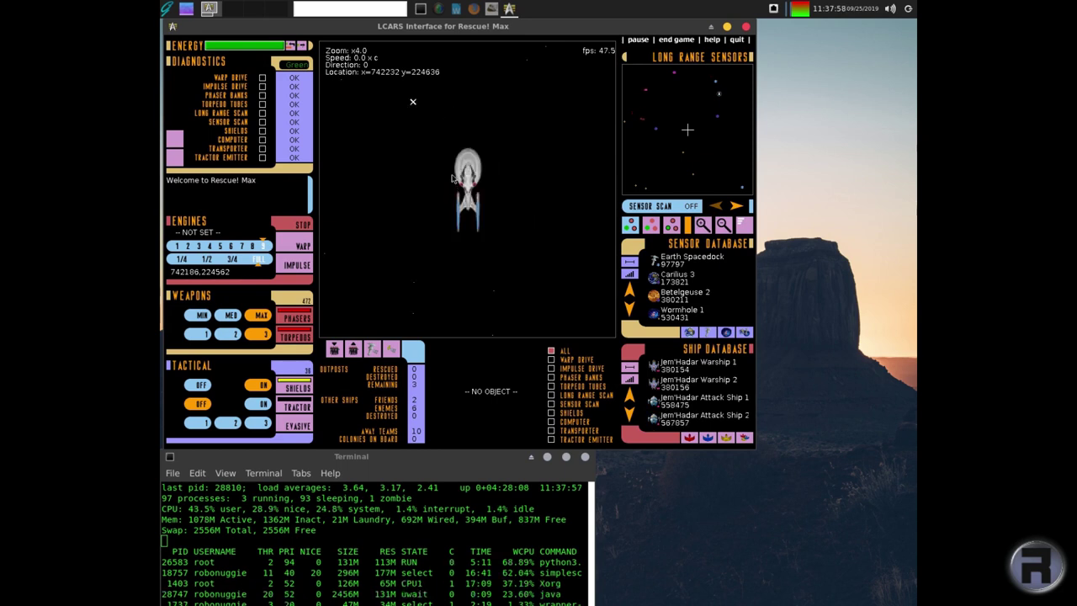
scroll(437, 178, "down", 2)
left_click(423, 169)
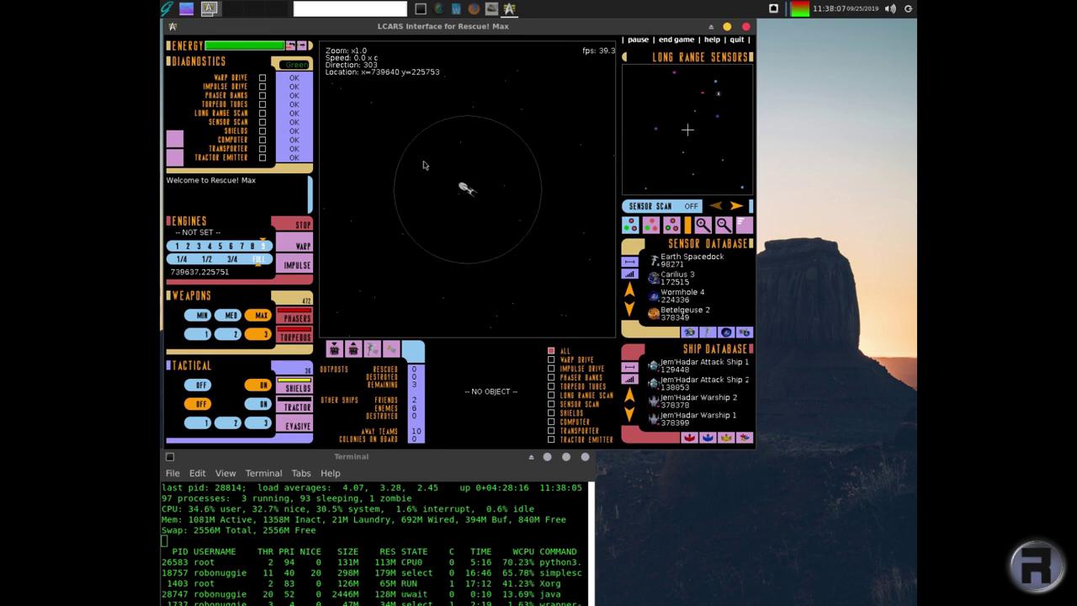
- Fly the starship at impulse, then warp to another destination until it's destroyed, and acknowledge death
left_click(297, 264)
left_click(398, 242)
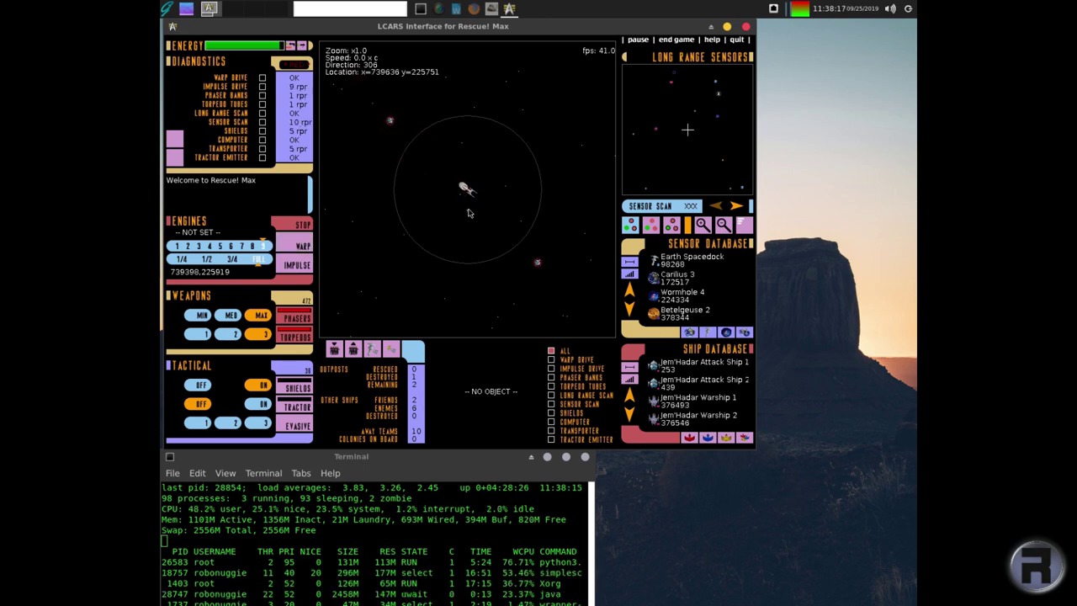
left_click(307, 245)
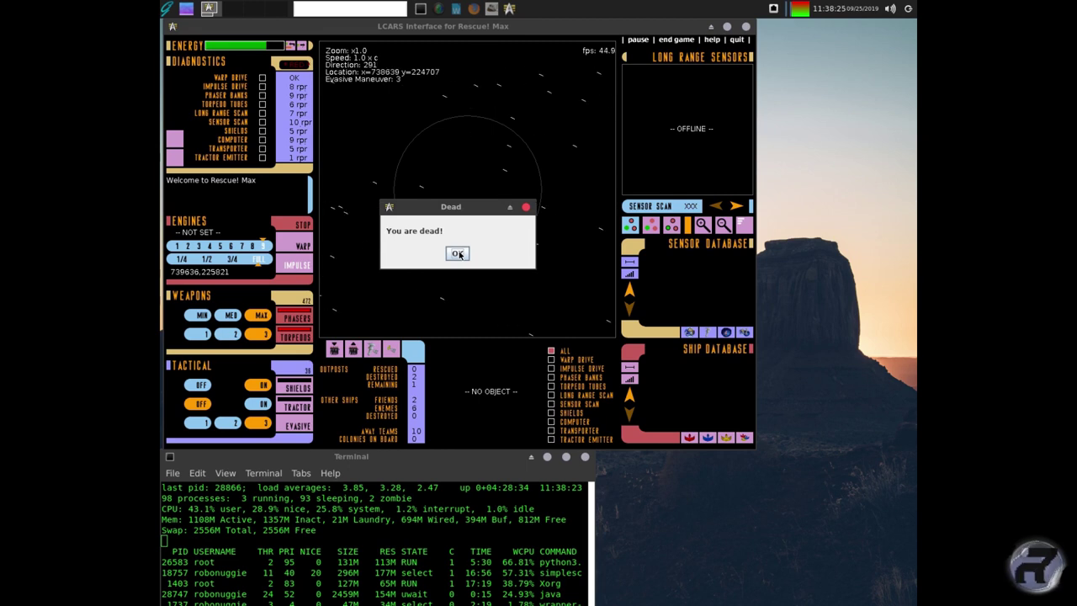
left_click(457, 254)
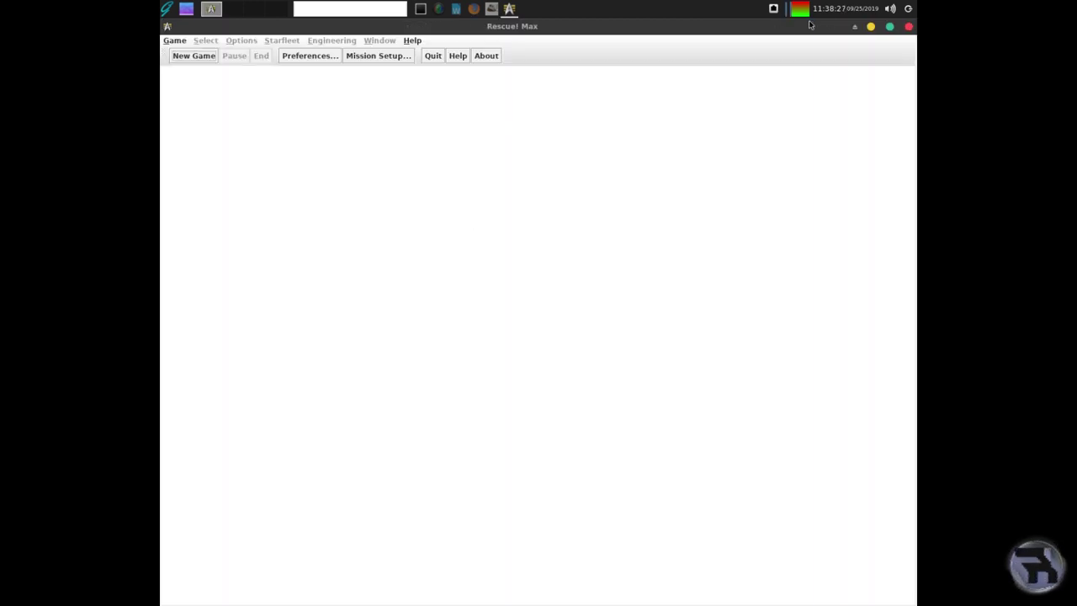
- Close Rescue! Max and relaunch LibreOffice Writer from the Office menu category
left_click(908, 28)
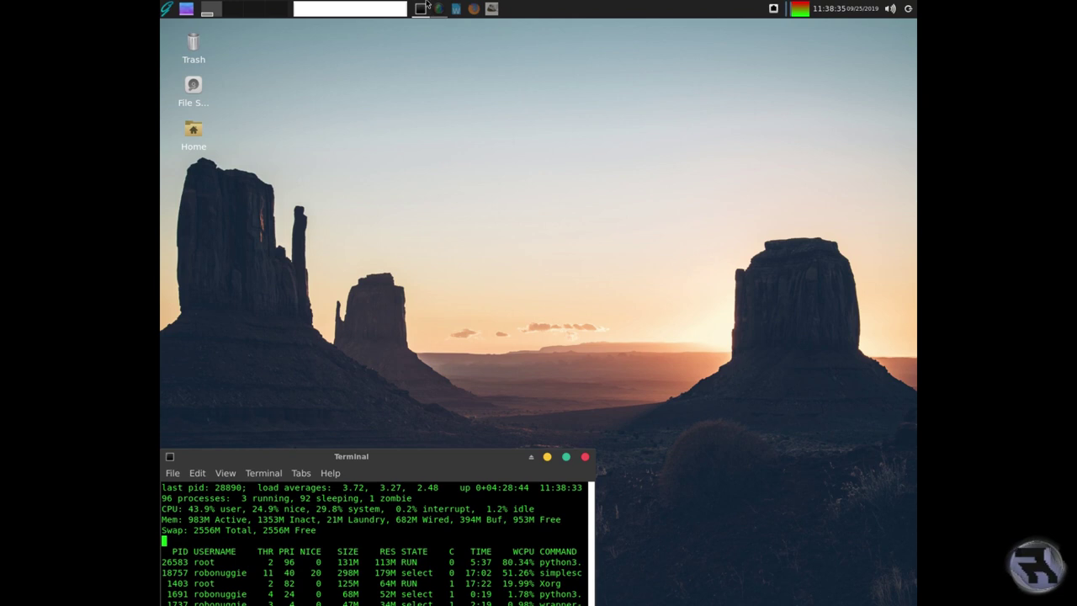
left_click(166, 8)
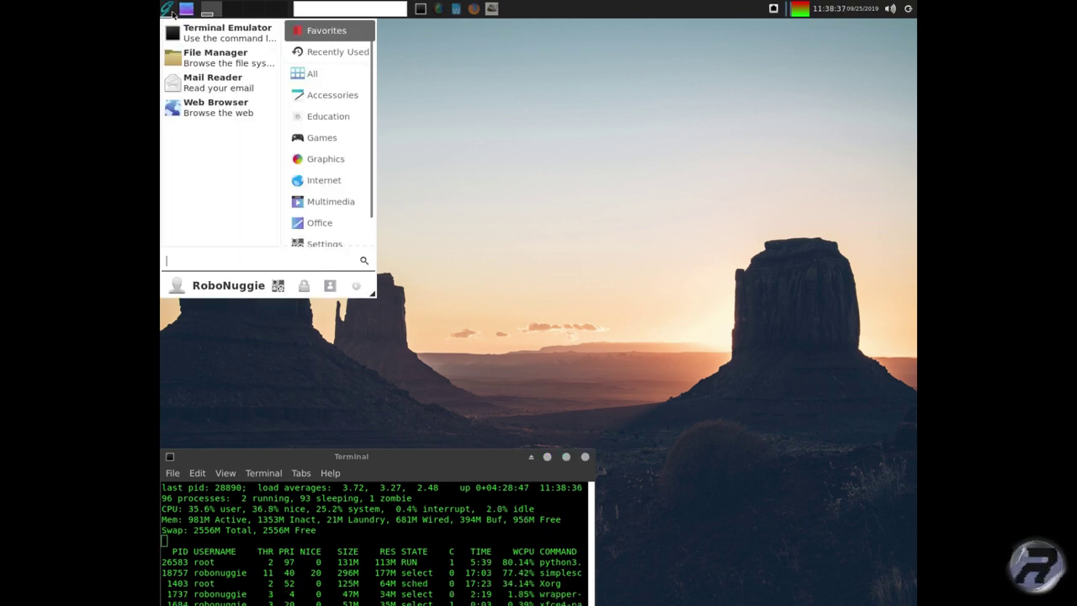
left_click(322, 224)
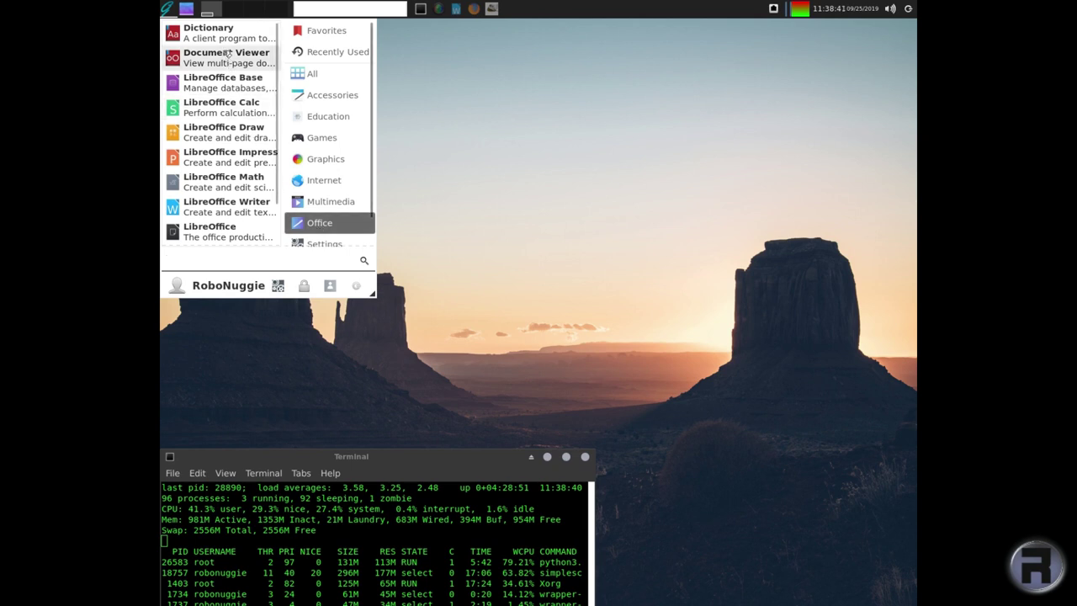
left_click(238, 204)
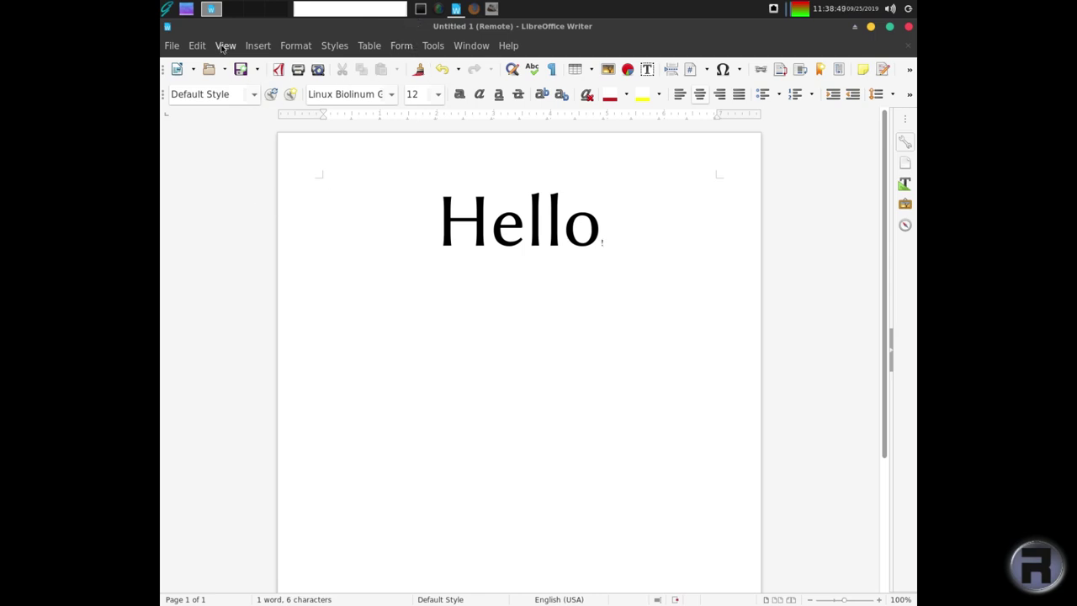
left_click(176, 48)
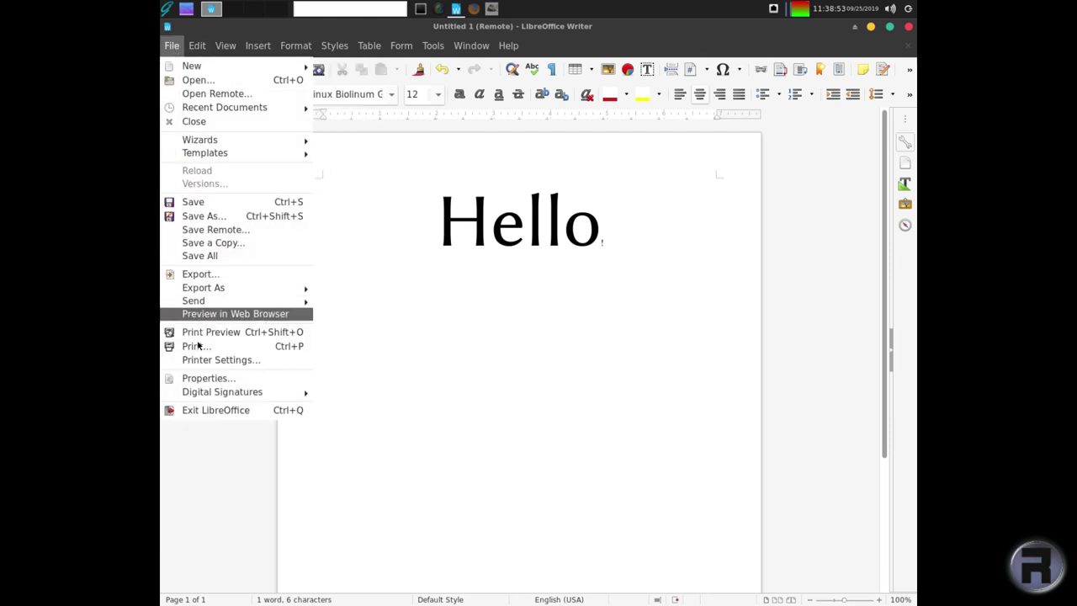
left_click(201, 350)
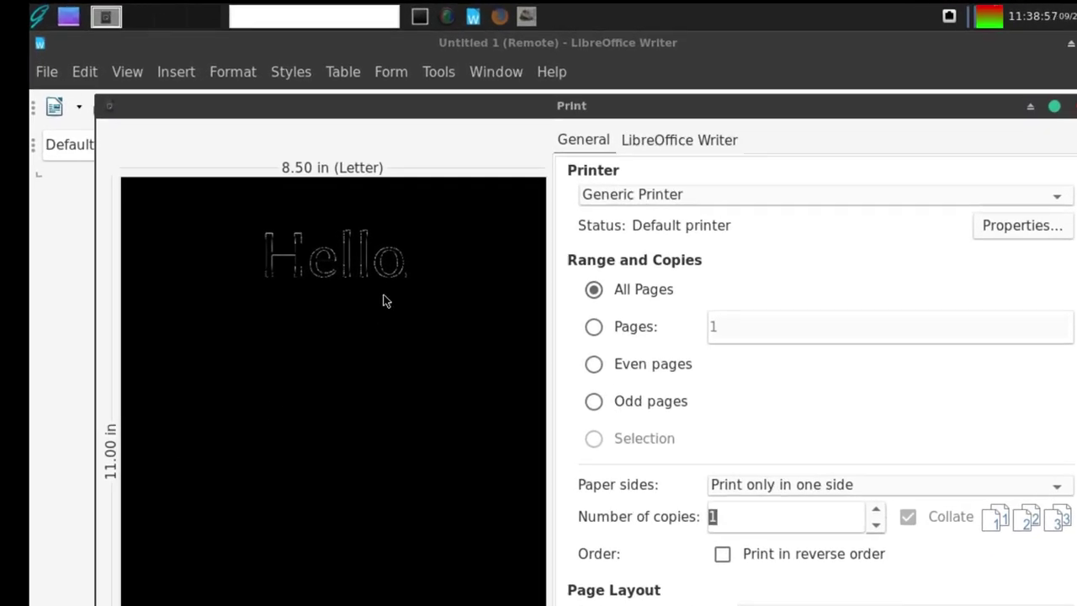
left_click(662, 193)
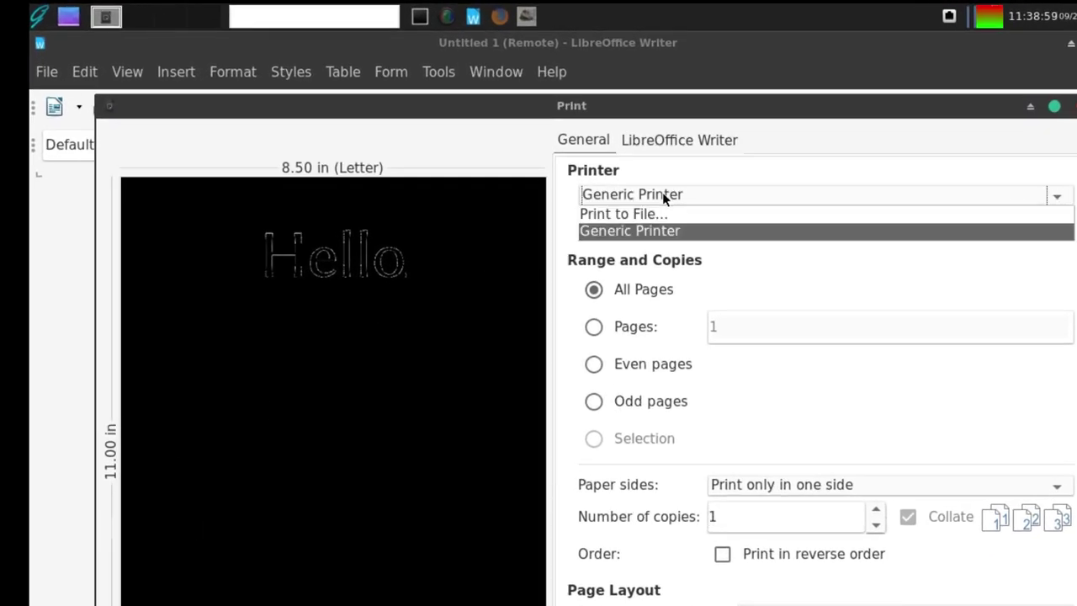
left_click(662, 193)
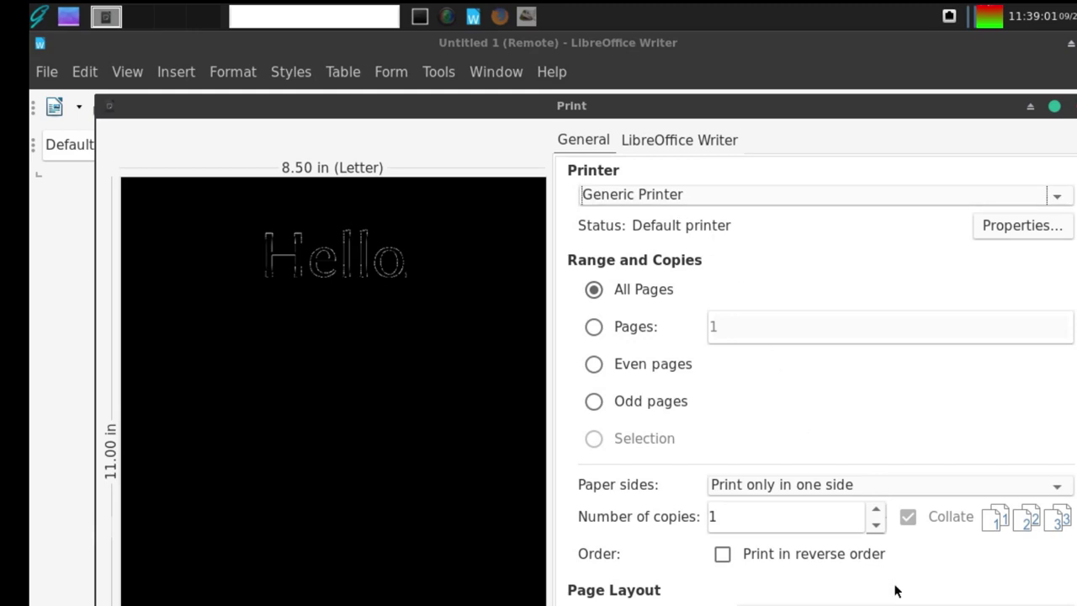
key("Escape")
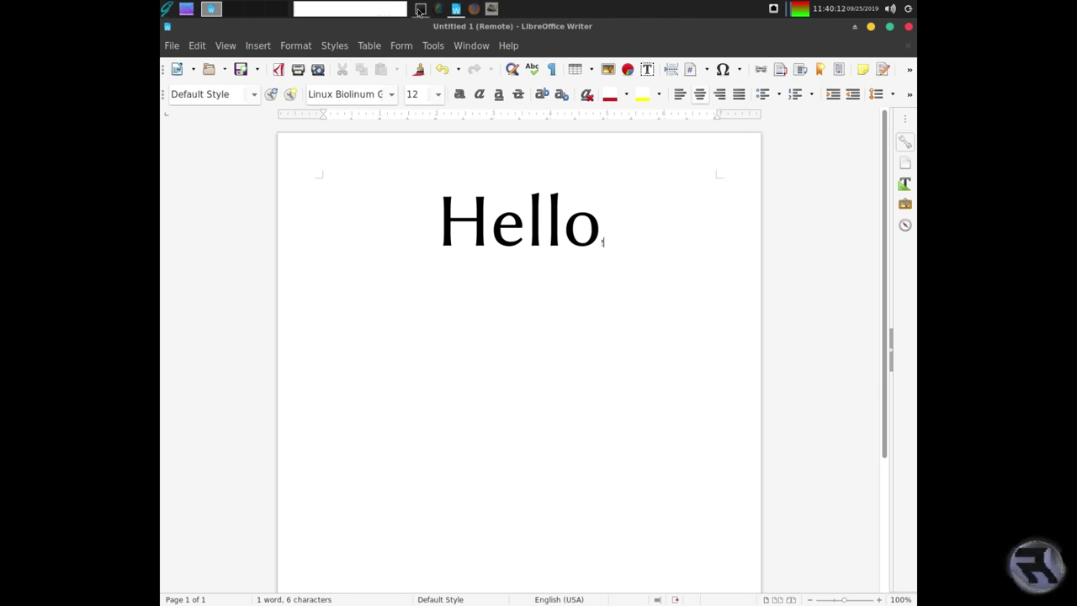
- Close Writer and launch Skanlite from the Graphics applications, getting the scanner-failed error
left_click(908, 26)
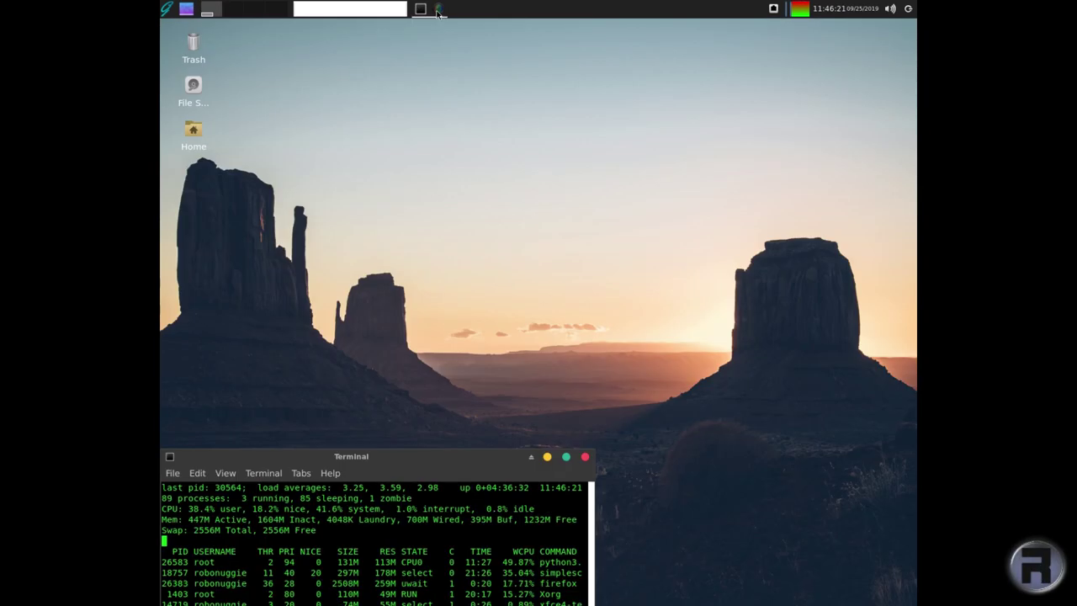
left_click(440, 10)
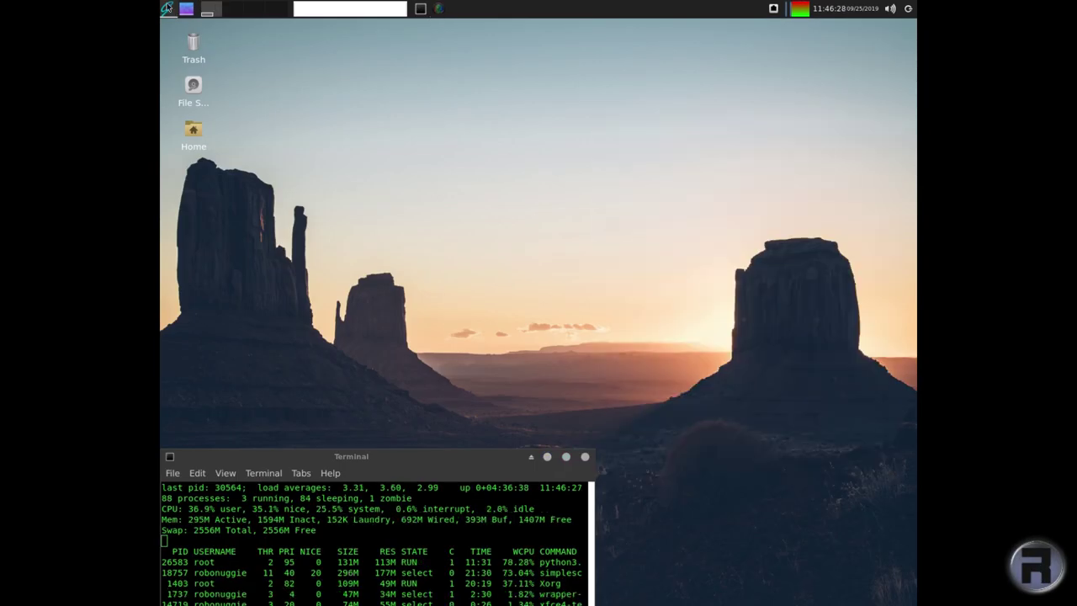
left_click(167, 8)
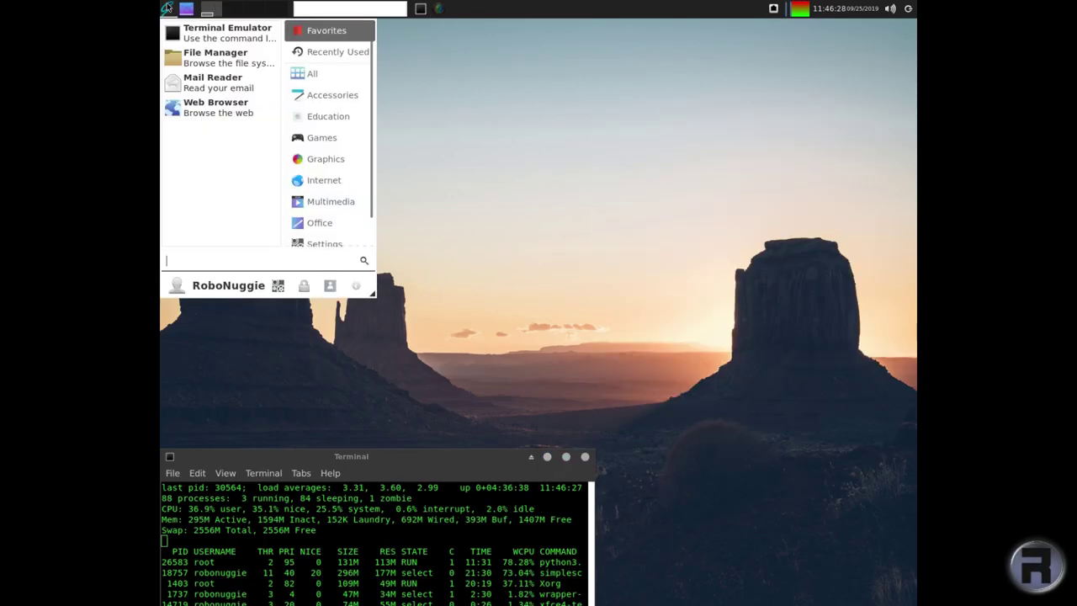
left_click(327, 204)
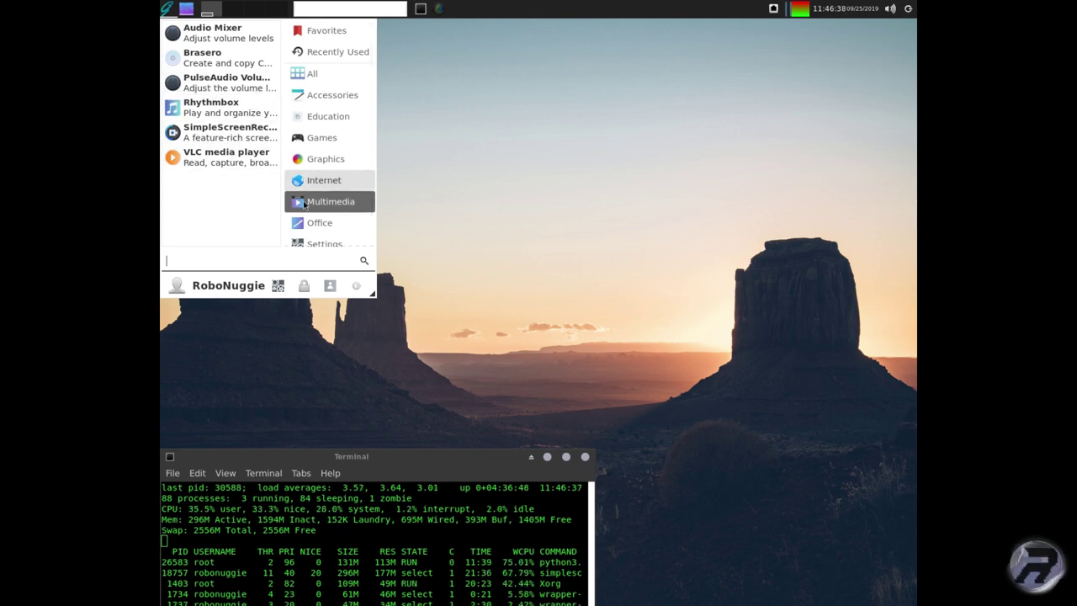
left_click(322, 167)
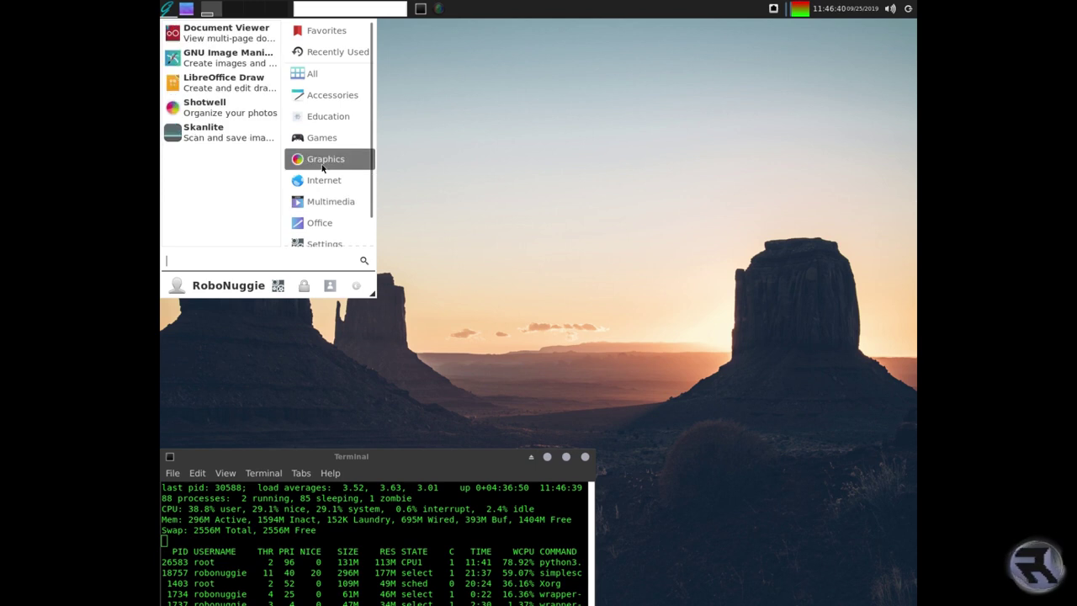
key("Escape")
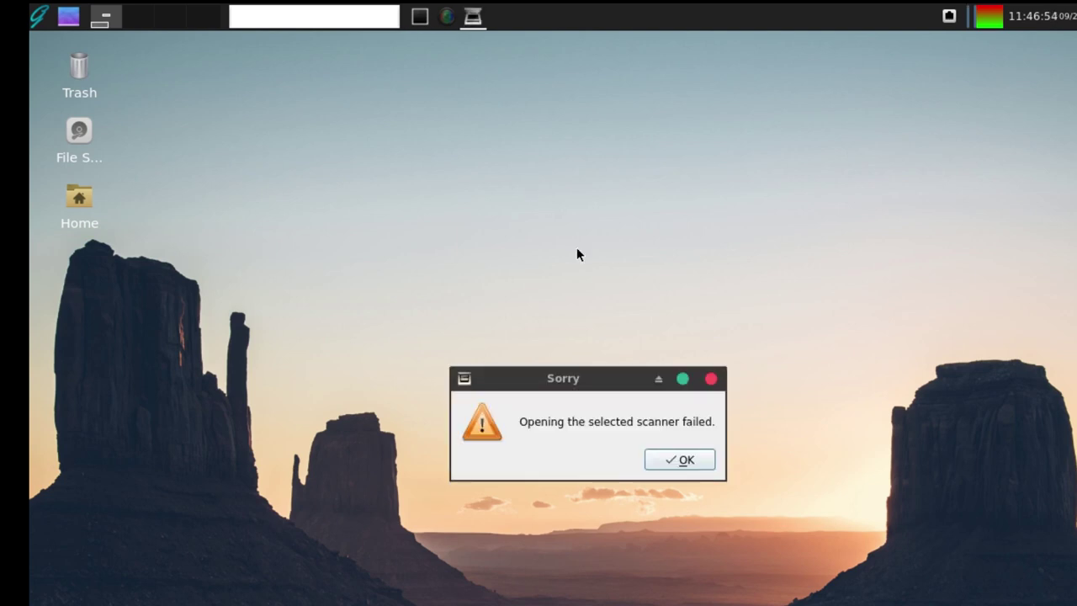
- Dismiss the scanner error, switch to root with su, and type 'lynis audit system'
left_click(687, 460)
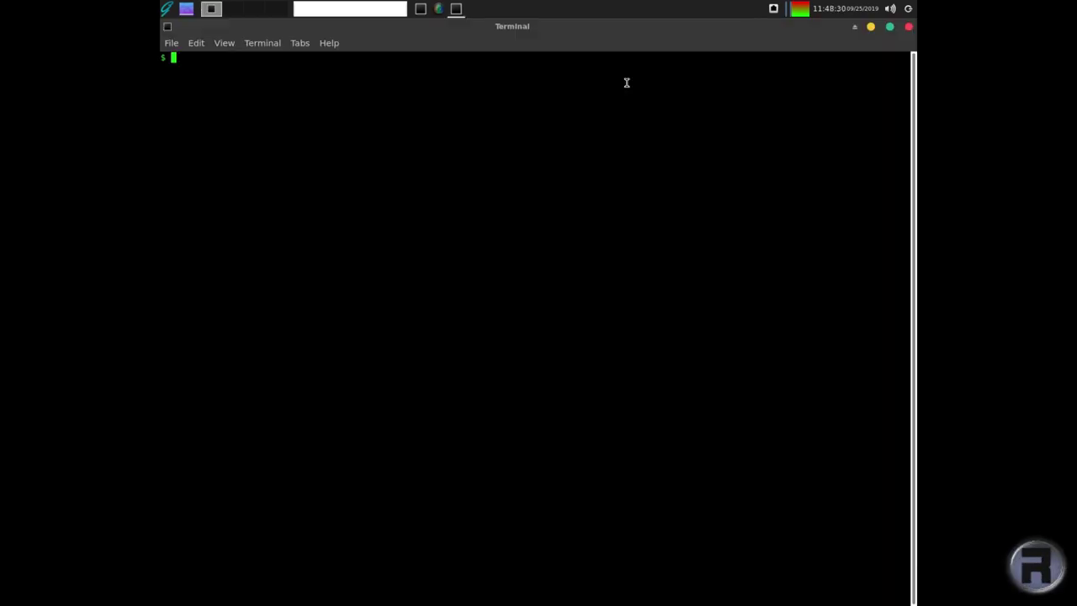
type("su")
key("Return")
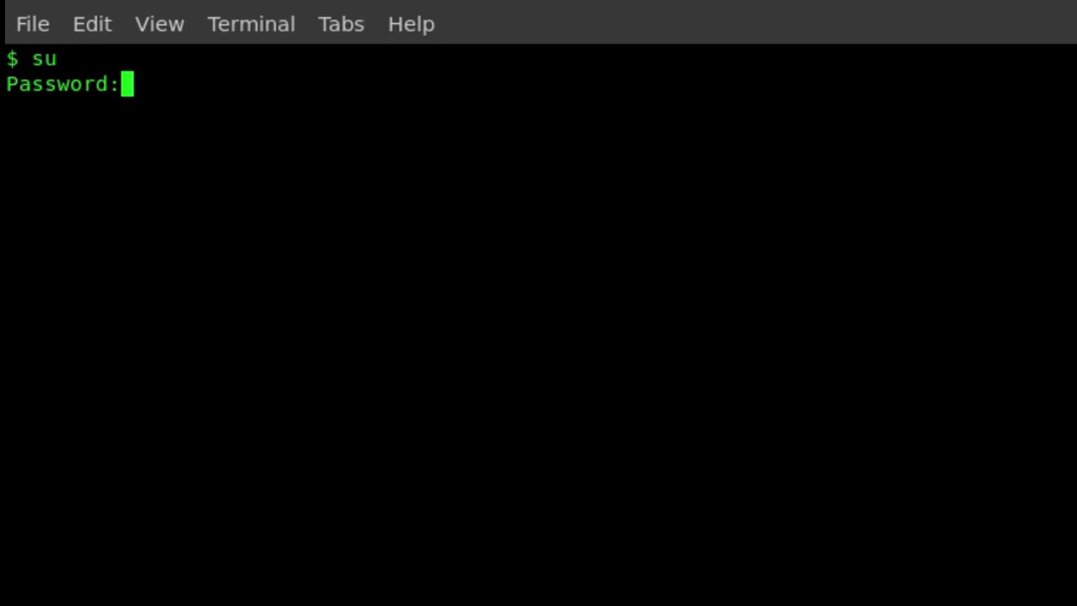
key("Return")
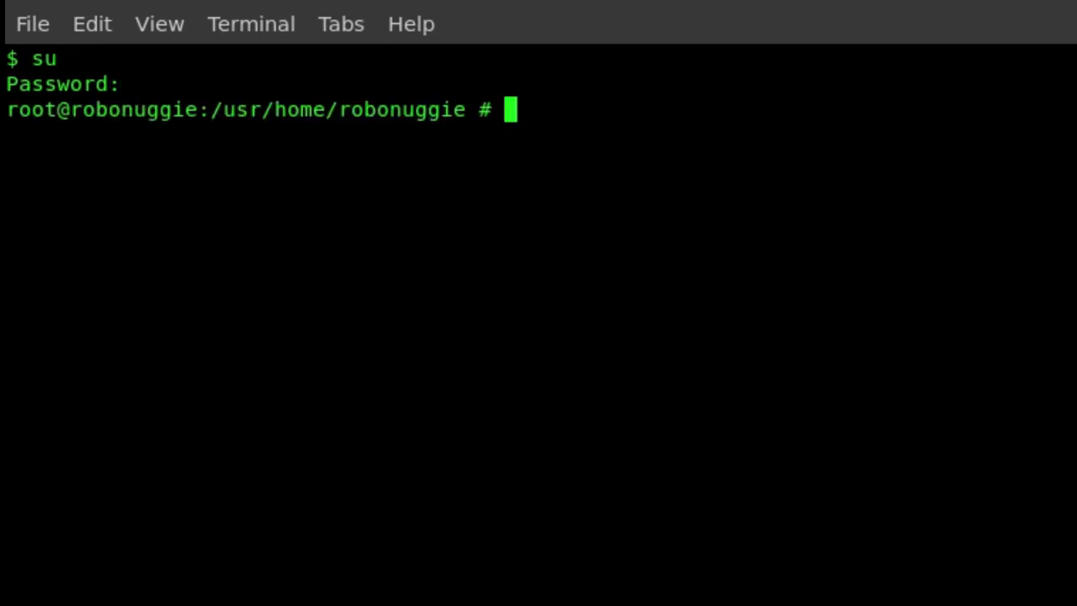
type("lynis audit system")
- Run the Lynis audit, which finishes with hardening index 57 from 181 tests
key("Return")
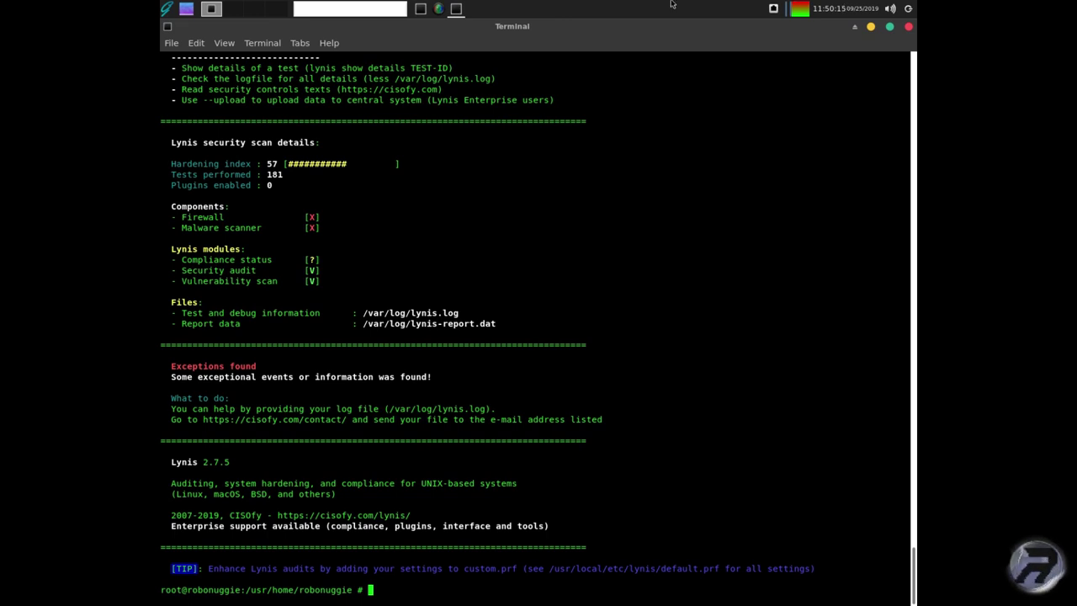
- Close the Lynis report terminal and the top terminal, leaving the bare desktop
left_click(907, 26)
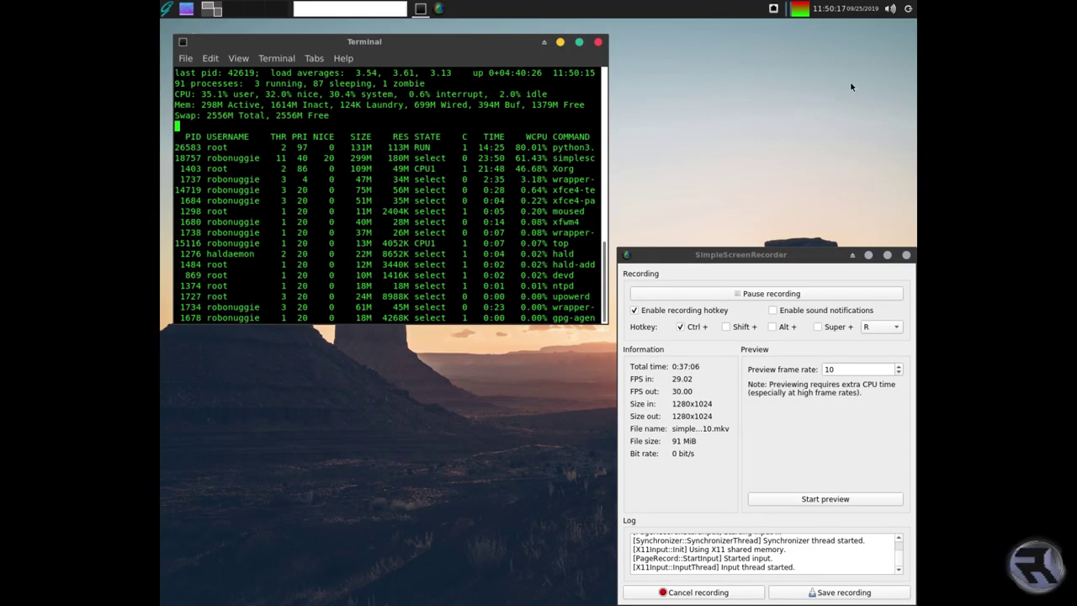
left_click(597, 42)
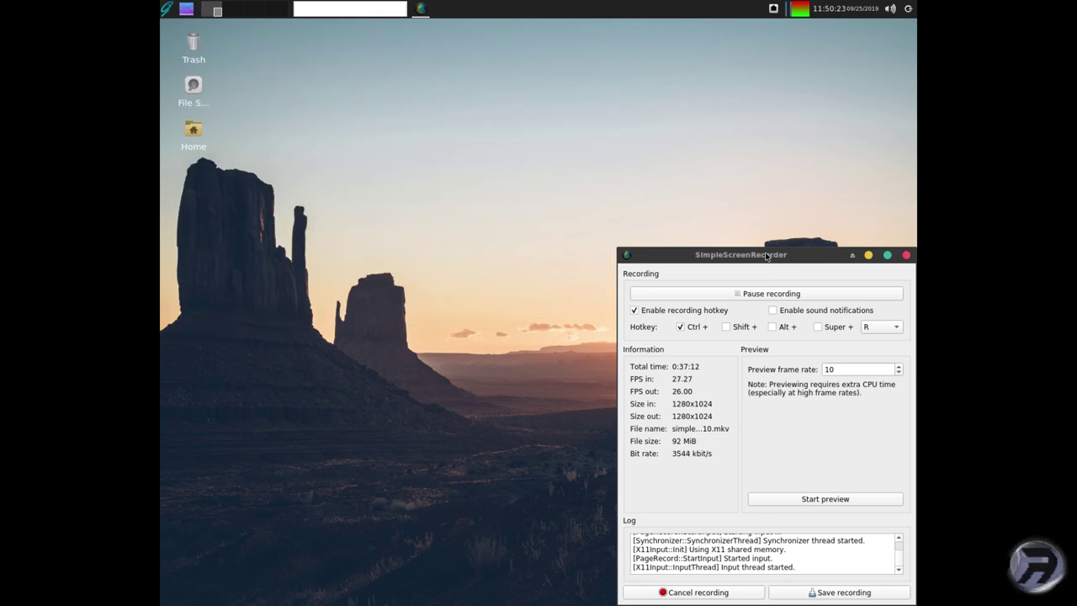
left_click(389, 166)
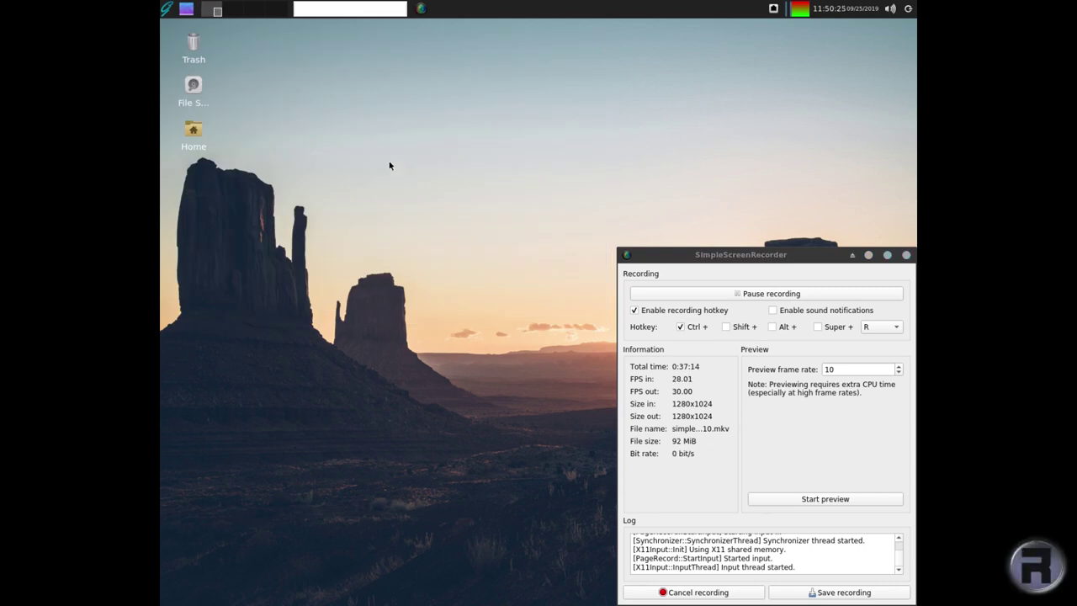